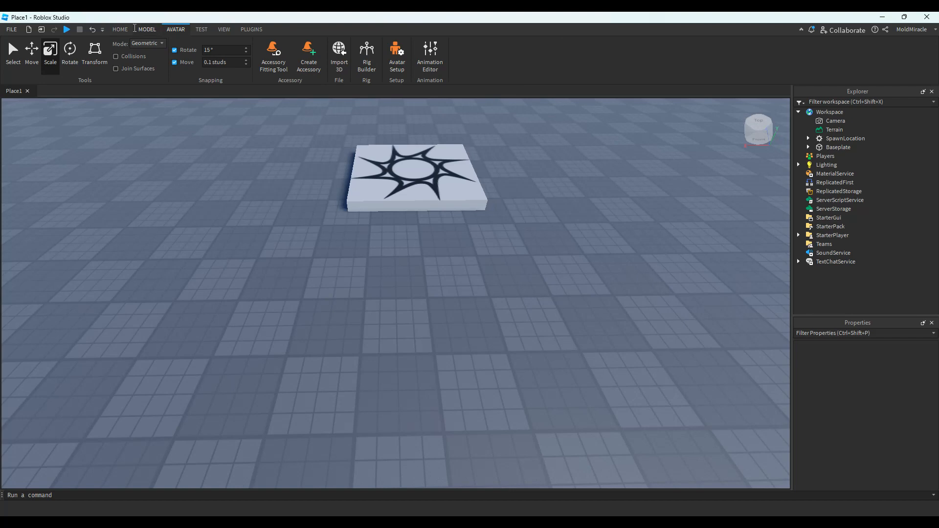
Insert a block part and reposition it on the baseplate in front of the spawn location
{"action": "left_click", "coordinate": [127, 29]}
{"action": "right_click_drag", "start_coordinate": [336, 199], "coordinate": [334, 197]}
{"action": "key", "text": "d"}
{"action": "left_click", "coordinate": [265, 55]}
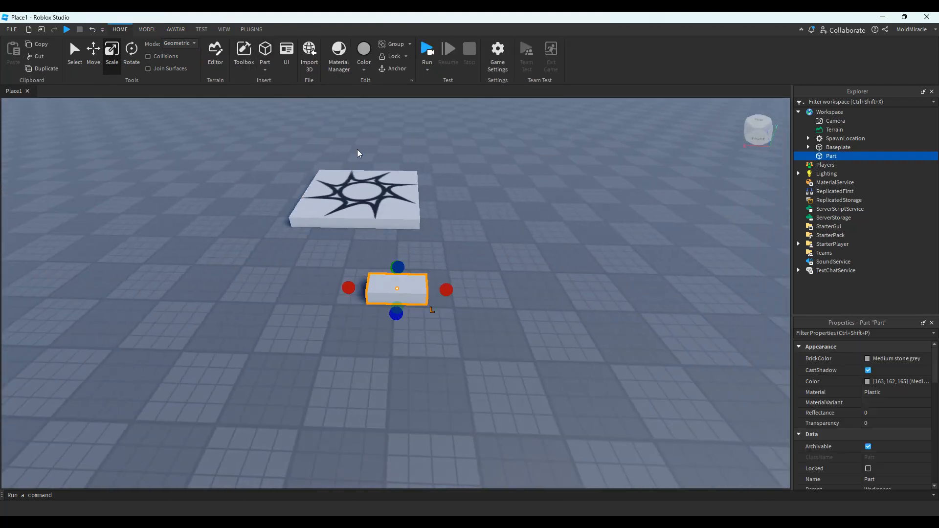
{"action": "key", "text": "a"}
{"action": "left_click_drag", "start_coordinate": [459, 264], "coordinate": [405, 270]}
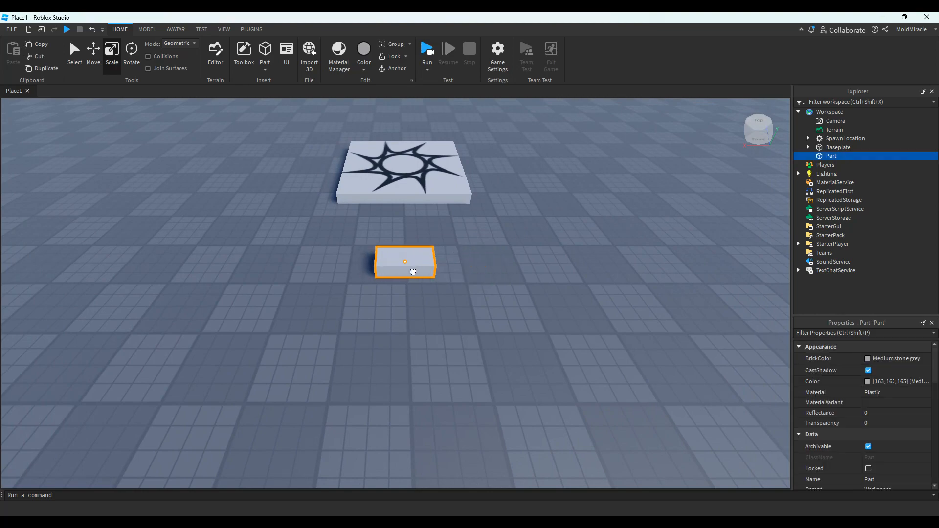
Move the part freely with the Select tool, onto the spawn location and back down to the baseplate
{"action": "left_click", "coordinate": [461, 240]}
{"action": "right_click_drag", "start_coordinate": [461, 240], "coordinate": [461, 239]}
{"action": "key", "text": "a"}
{"action": "left_click", "coordinate": [409, 315]}
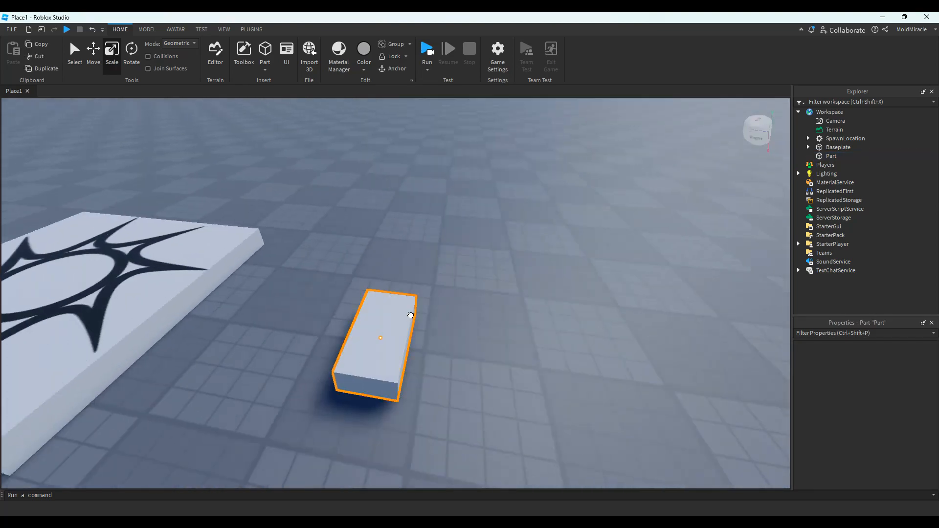
{"action": "right_click_drag", "start_coordinate": [436, 274], "coordinate": [436, 274]}
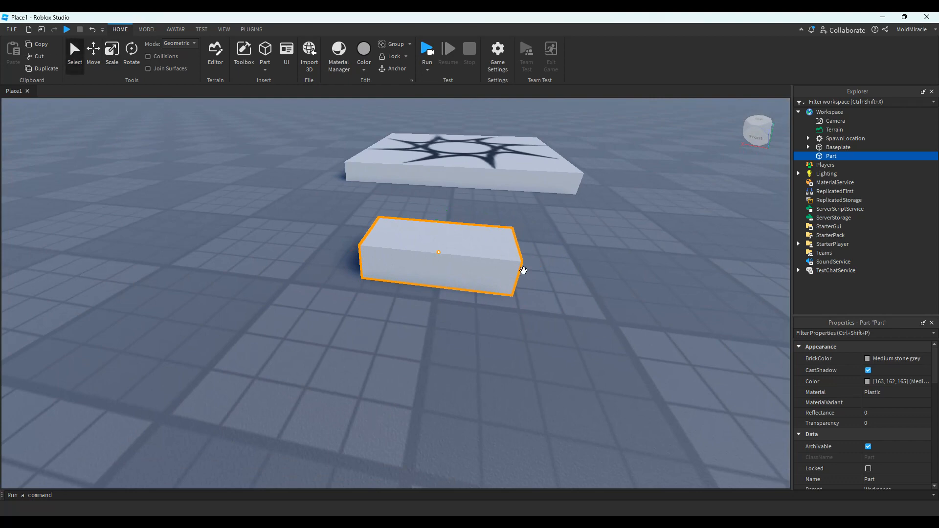
{"action": "mouse_move", "coordinate": [455, 260]}
{"action": "right_mouse_down"}
{"action": "mouse_move", "coordinate": [503, 273]}
{"action": "mouse_move", "coordinate": [449, 249]}
{"action": "right_mouse_up"}
{"action": "left_click_drag", "start_coordinate": [449, 250], "coordinate": [518, 366]}
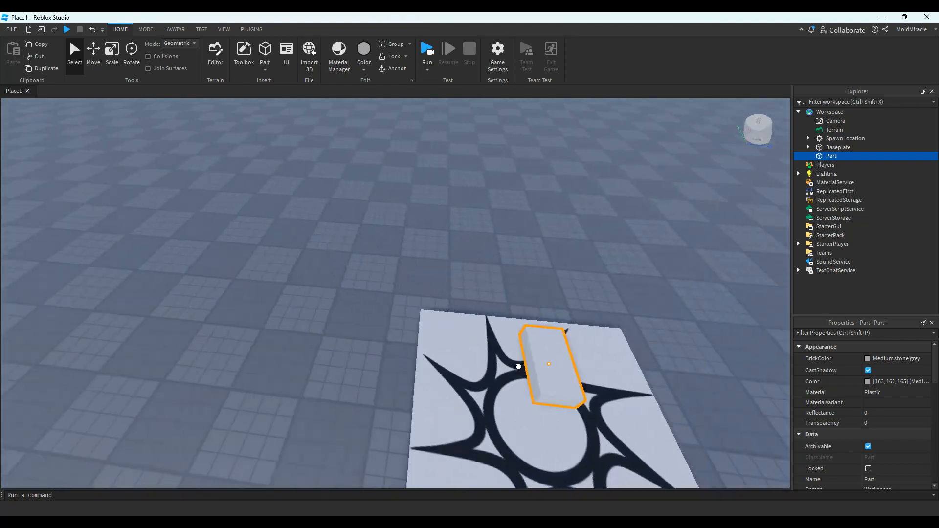
{"action": "left_click_drag", "start_coordinate": [508, 402], "coordinate": [439, 320]}
{"action": "left_click", "coordinate": [452, 440]}
{"action": "right_click_drag", "start_coordinate": [453, 440], "coordinate": [444, 350]}
{"action": "left_click_drag", "start_coordinate": [419, 318], "coordinate": [430, 312]}
Shift the part along its red and blue axes with the Move tool, keeping it beside the spawn location
{"action": "left_click", "coordinate": [548, 300]}
{"action": "right_click_drag", "start_coordinate": [562, 300], "coordinate": [353, 330]}
{"action": "left_click", "coordinate": [316, 292]}
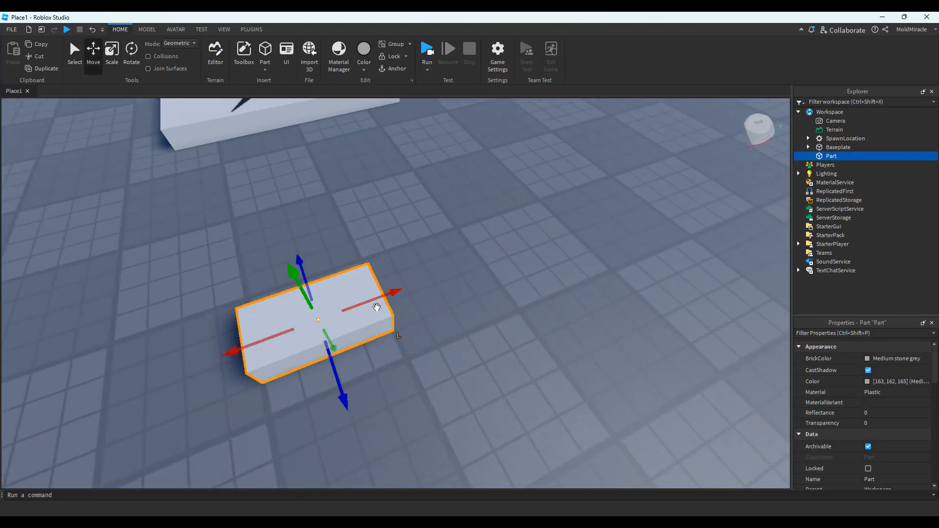
{"action": "left_click_drag", "start_coordinate": [373, 299], "coordinate": [589, 230]}
{"action": "right_click_drag", "start_coordinate": [589, 244], "coordinate": [432, 254]}
{"action": "left_click_drag", "start_coordinate": [430, 250], "coordinate": [304, 242]}
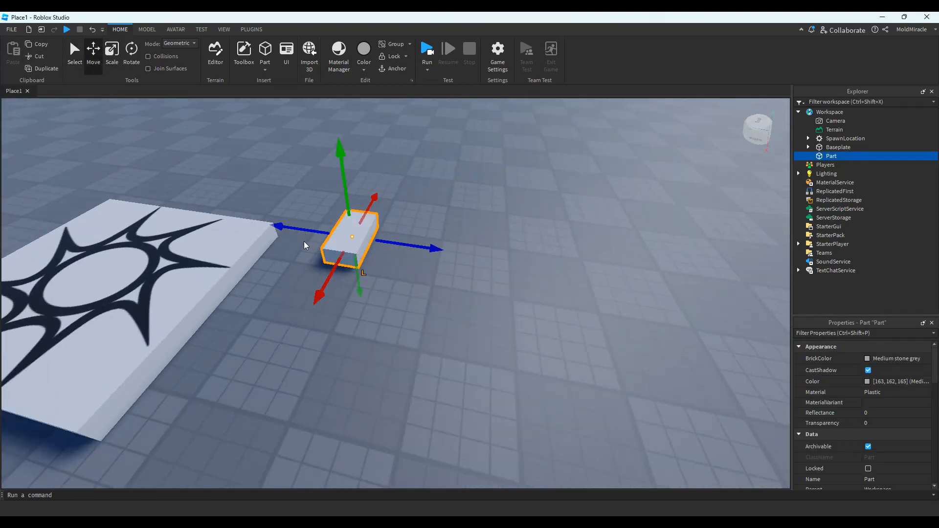
{"action": "left_click_drag", "start_coordinate": [342, 286], "coordinate": [305, 371]}
{"action": "left_click_drag", "start_coordinate": [299, 257], "coordinate": [319, 252]}
{"action": "left_click_drag", "start_coordinate": [322, 299], "coordinate": [384, 288]}
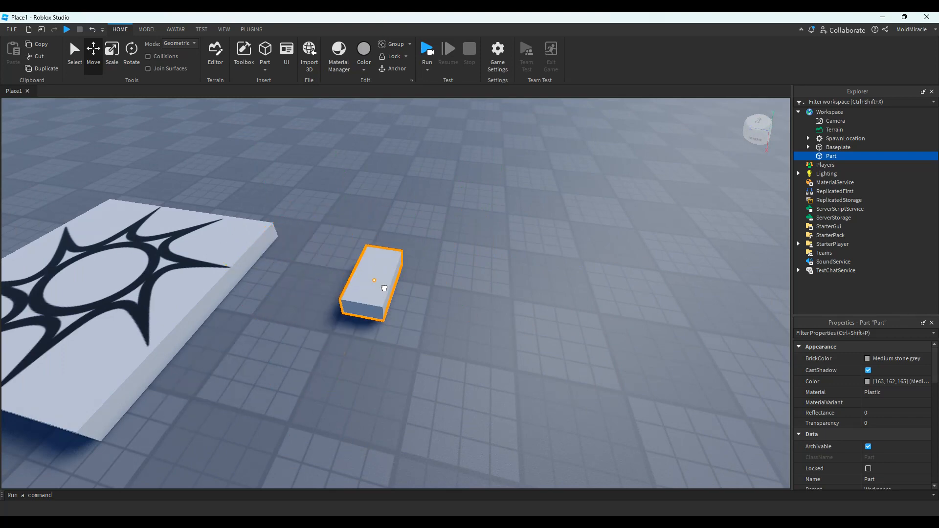
Enlarge the part in length, width and height with the Scale tool into a large block
{"action": "left_click", "coordinate": [474, 268]}
{"action": "right_click_drag", "start_coordinate": [475, 268], "coordinate": [221, 107]}
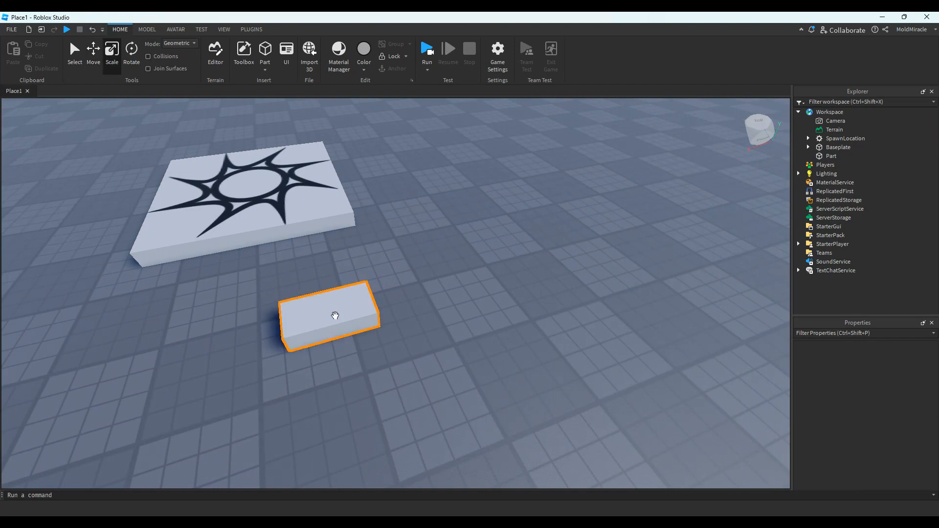
{"action": "left_click", "coordinate": [335, 316]}
{"action": "key", "text": "d"}
{"action": "right_click_drag", "start_coordinate": [457, 272], "coordinate": [456, 272]}
{"action": "left_click_drag", "start_coordinate": [381, 208], "coordinate": [527, 215]}
{"action": "right_click_drag", "start_coordinate": [527, 215], "coordinate": [527, 216]}
{"action": "key", "text": "a"}
{"action": "left_click_drag", "start_coordinate": [521, 281], "coordinate": [631, 288]}
{"action": "key", "text": "d"}
{"action": "left_click_drag", "start_coordinate": [378, 262], "coordinate": [513, 342]}
{"action": "left_click_drag", "start_coordinate": [488, 305], "coordinate": [506, 241]}
Reduce the large block's length and height with the Scale tool to make a flat slab
{"action": "scroll", "coordinate": [506, 241], "scroll_direction": "down", "scroll_amount": 5}
{"action": "right_click_drag", "start_coordinate": [506, 241], "coordinate": [489, 293]}
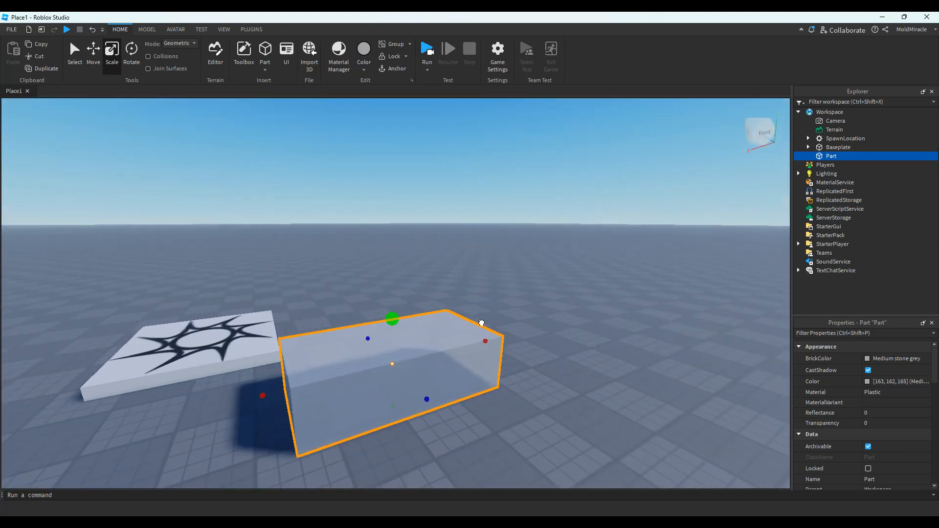
{"action": "left_click_drag", "start_coordinate": [483, 322], "coordinate": [402, 337]}
{"action": "left_click_drag", "start_coordinate": [329, 266], "coordinate": [338, 372]}
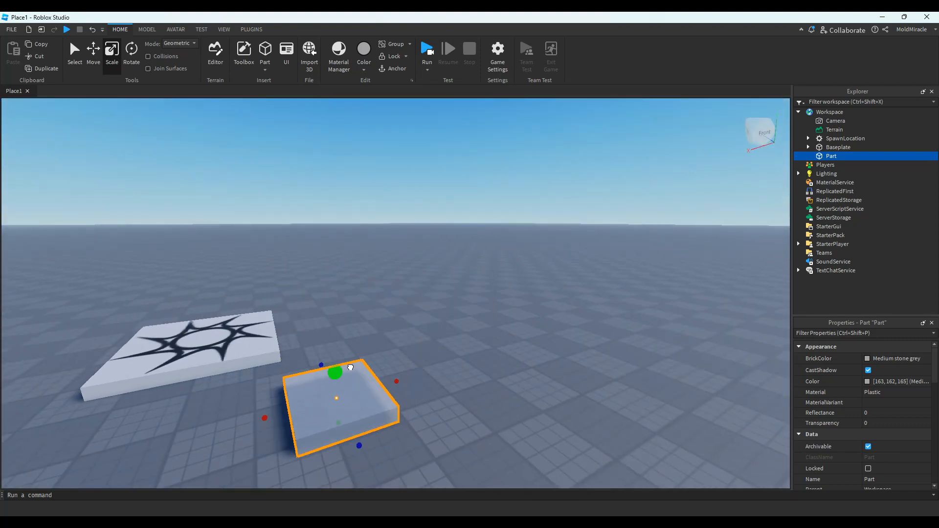
Try out the Rotate tool on the flat slab
{"action": "left_click", "coordinate": [427, 267]}
{"action": "right_click_drag", "start_coordinate": [427, 266], "coordinate": [425, 262]}
{"action": "left_click", "coordinate": [425, 261]}
{"action": "left_click", "coordinate": [129, 55]}
{"action": "key", "text": "a"}
{"action": "right_click_drag", "start_coordinate": [404, 195], "coordinate": [405, 195]}
{"action": "left_click_drag", "start_coordinate": [455, 299], "coordinate": [469, 239]}
{"action": "left_click", "coordinate": [532, 144]}
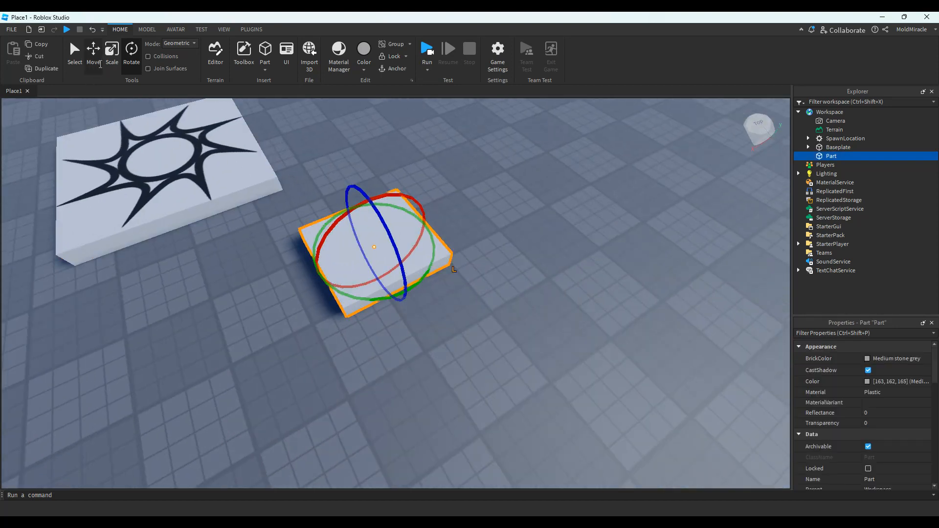
Enlarge the slab on opposite sides at once from its centre with the Scale tool, and shrink it back down
{"action": "left_click", "coordinate": [111, 57]}
{"action": "right_click_drag", "start_coordinate": [459, 189], "coordinate": [489, 210]}
{"action": "key", "text": "w"}
{"action": "key", "text": "d"}
{"action": "key", "text": "s"}
{"action": "key", "text": "a"}
{"action": "key", "text": "w"}
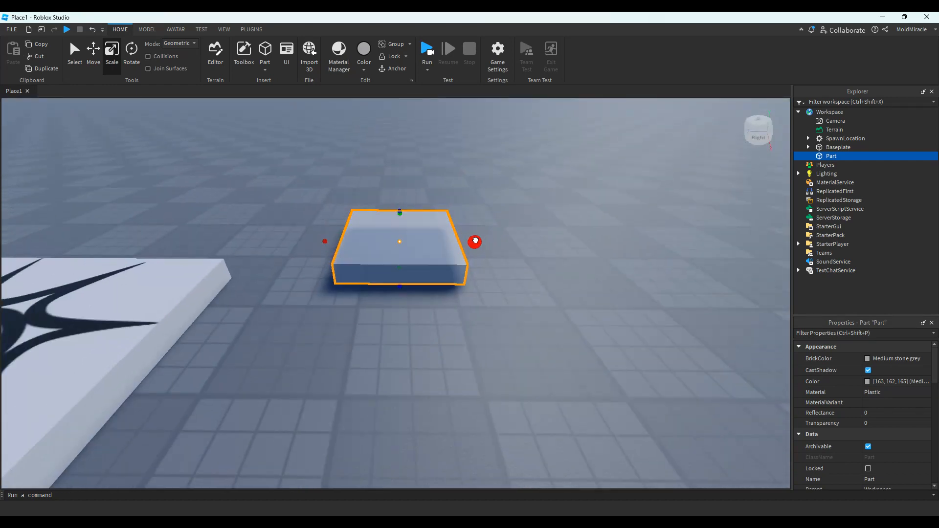
{"action": "left_click_drag", "start_coordinate": [475, 241], "coordinate": [522, 205], "text": "ctrl"}
{"action": "left_click_drag", "start_coordinate": [415, 210], "coordinate": [370, 198]}
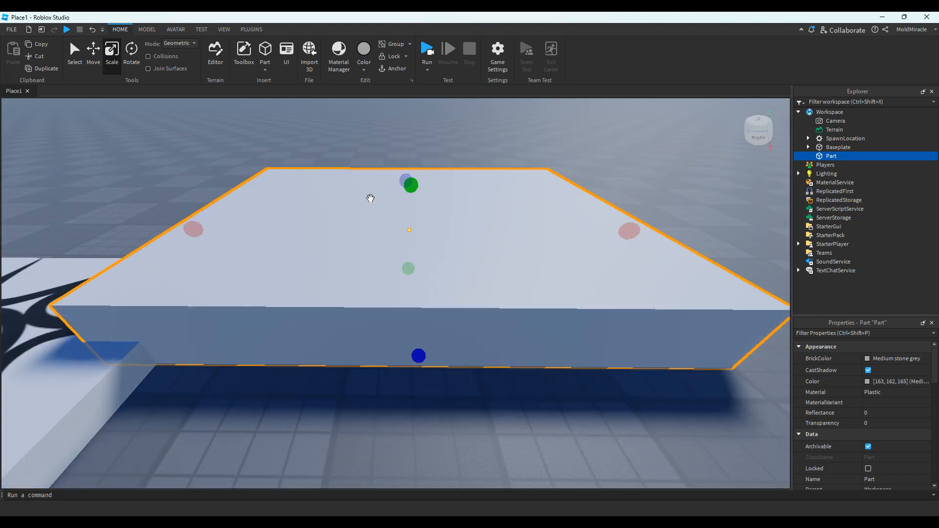
{"action": "left_click_drag", "start_coordinate": [194, 227], "coordinate": [430, 230]}
{"action": "left_click_drag", "start_coordinate": [514, 242], "coordinate": [357, 268]}
Delete the slab from the workspace, leaving only the spawn location and baseplate
{"action": "left_click", "coordinate": [468, 183]}
{"action": "key", "text": "d"}
{"action": "right_click_drag", "start_coordinate": [468, 183], "coordinate": [470, 245]}
{"action": "left_click", "coordinate": [449, 277]}
{"action": "key", "text": "Delete"}
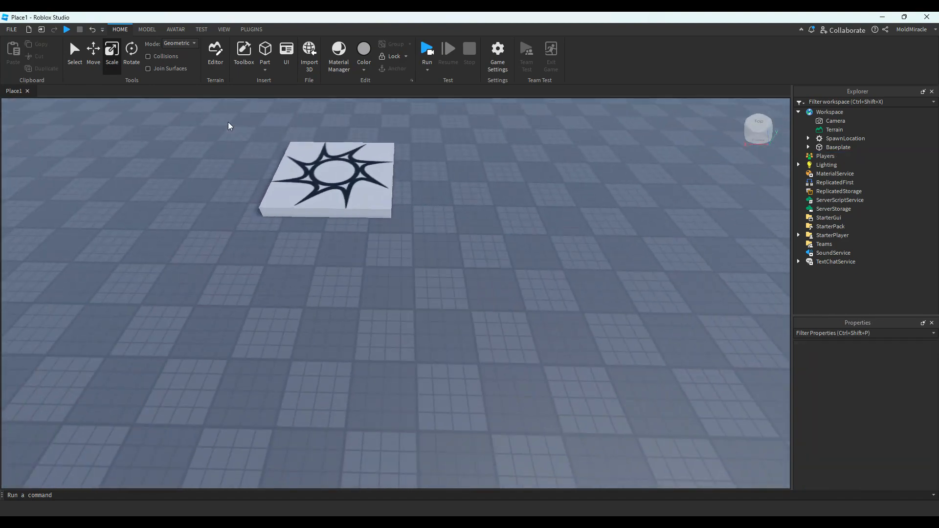
Open the Terrain Editor and activate the Generate tool, keeping its whole selection region in view
{"action": "left_click", "coordinate": [220, 45]}
{"action": "right_click_drag", "start_coordinate": [288, 314], "coordinate": [287, 316]}
{"action": "key", "text": "a"}
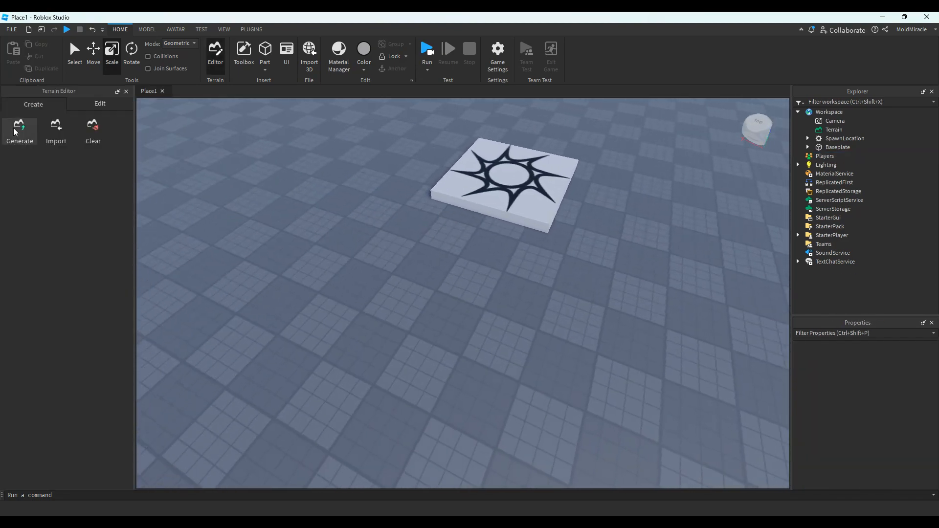
{"action": "left_click", "coordinate": [18, 132]}
{"action": "right_click_drag", "start_coordinate": [254, 287], "coordinate": [277, 276]}
{"action": "key", "text": "s"}
{"action": "key", "text": "a"}
{"action": "key", "text": "d"}
{"action": "key", "text": "a"}
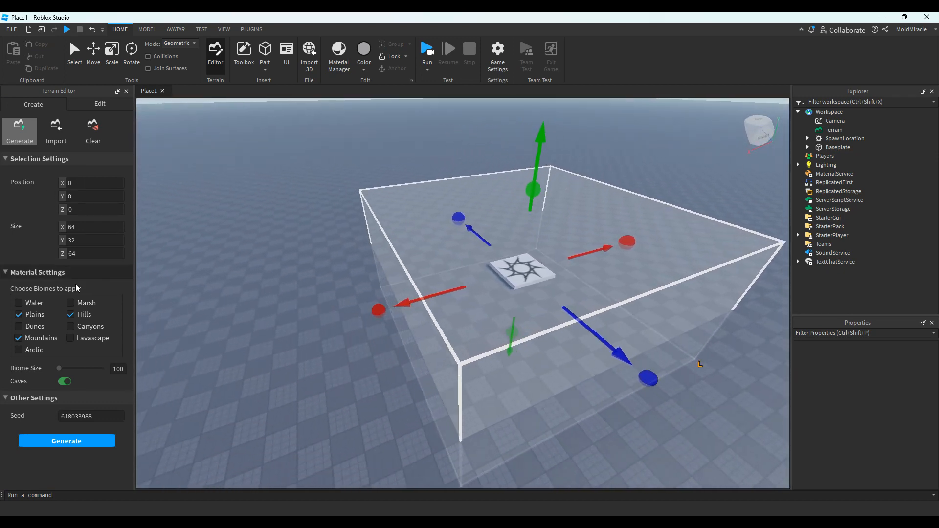
{"action": "key", "text": "s"}
{"action": "key", "text": "d"}
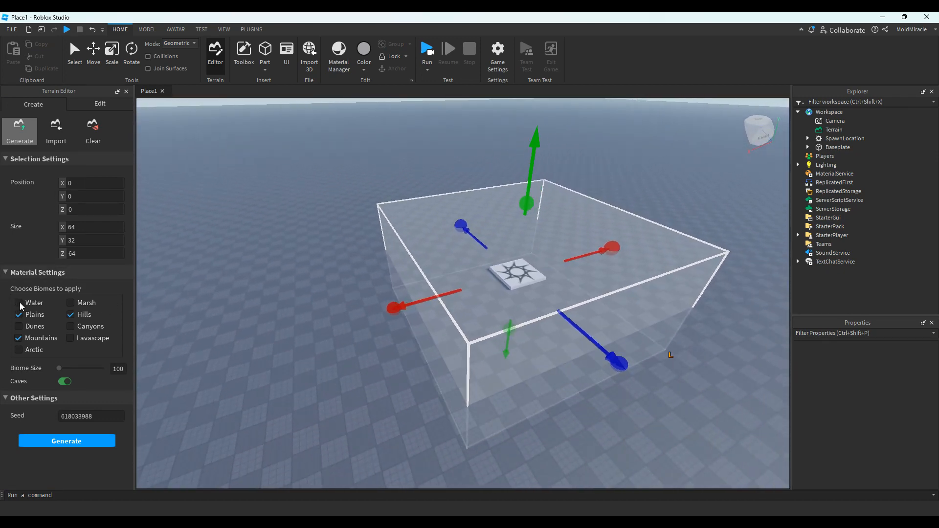
Extend the terrain generation region to a size of 152 in X and 120 in Z
{"action": "right_click_drag", "start_coordinate": [254, 321], "coordinate": [254, 321]}
{"action": "key", "text": "a"}
{"action": "key", "text": "d"}
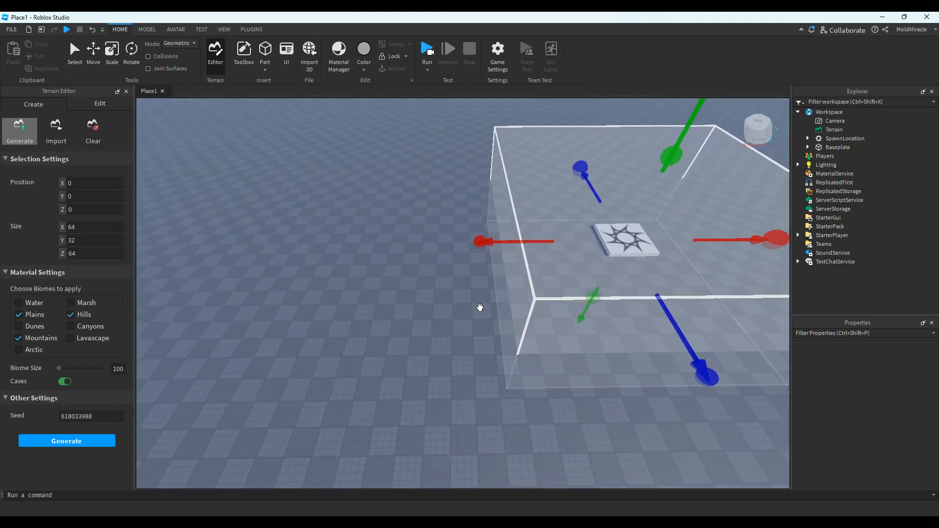
{"action": "key", "text": "a"}
{"action": "left_click_drag", "start_coordinate": [478, 241], "coordinate": [280, 257]}
{"action": "key", "text": "s"}
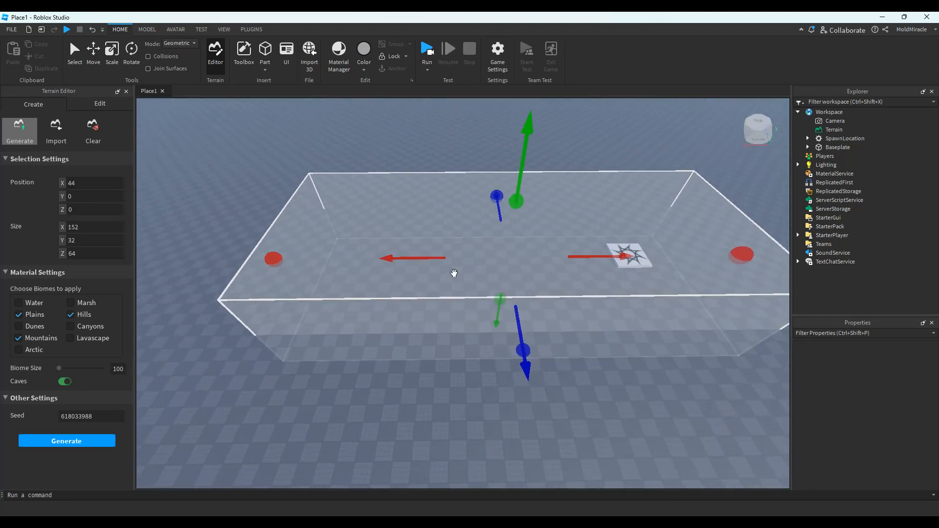
{"action": "left_click_drag", "start_coordinate": [496, 206], "coordinate": [498, 168]}
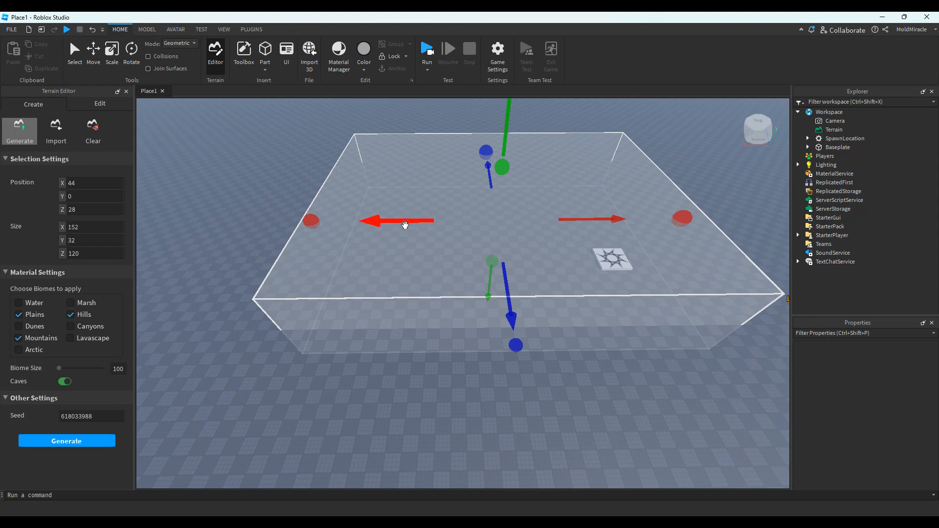
Move the generation region to X 124, clear of the spawn location, and generate terrain with Plains, Hills and Mountains
{"action": "left_click_drag", "start_coordinate": [405, 224], "coordinate": [284, 234]}
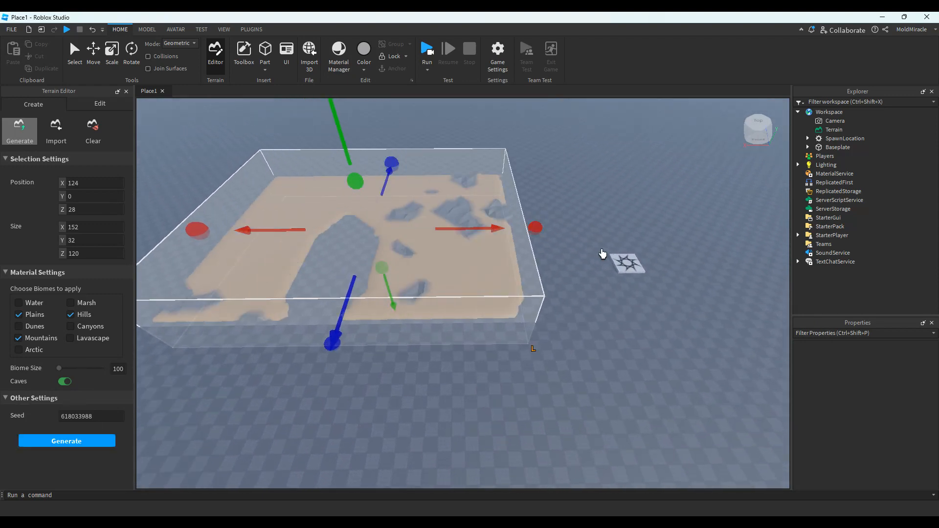
{"action": "right_click_drag", "start_coordinate": [602, 254], "coordinate": [604, 254]}
{"action": "key", "text": "w"}
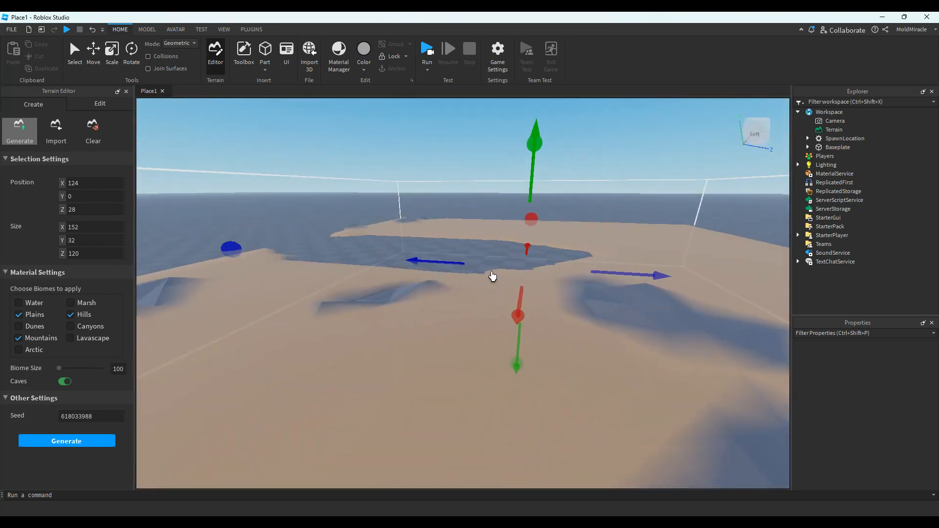
{"action": "right_click_drag", "start_coordinate": [422, 210], "coordinate": [422, 210]}
{"action": "key", "text": "w"}
{"action": "key", "text": "s"}
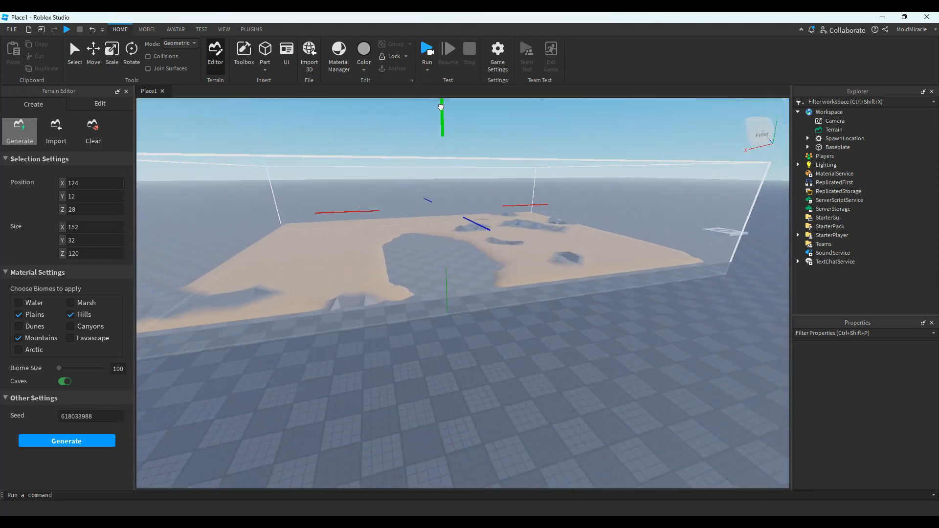
Raise the generation region to Y 20, regenerate the terrain and inspect its canyon up close
{"action": "left_click_drag", "start_coordinate": [440, 107], "coordinate": [442, 93]}
{"action": "right_click_drag", "start_coordinate": [401, 215], "coordinate": [401, 215]}
{"action": "key", "text": "s"}
{"action": "left_click", "coordinate": [43, 443]}
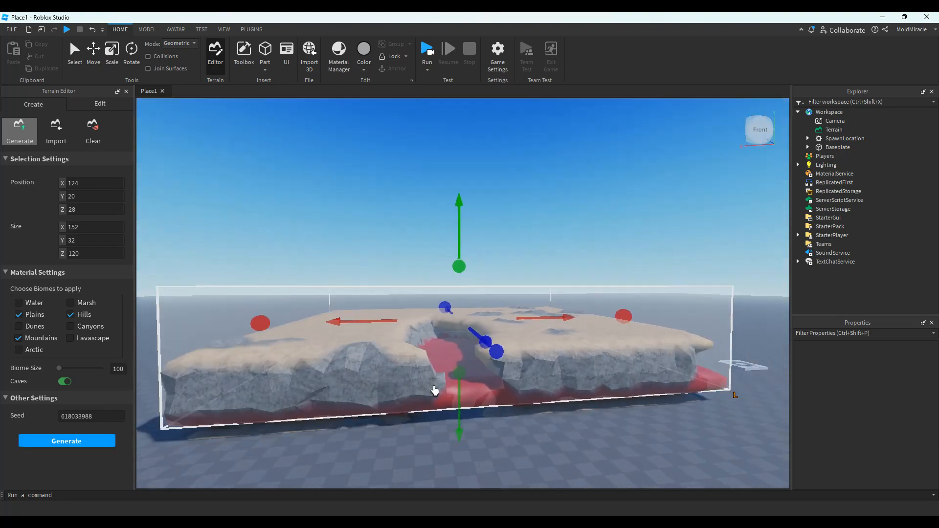
{"action": "key", "text": "w"}
{"action": "right_click_drag", "start_coordinate": [434, 393], "coordinate": [434, 392]}
{"action": "key", "text": "s"}
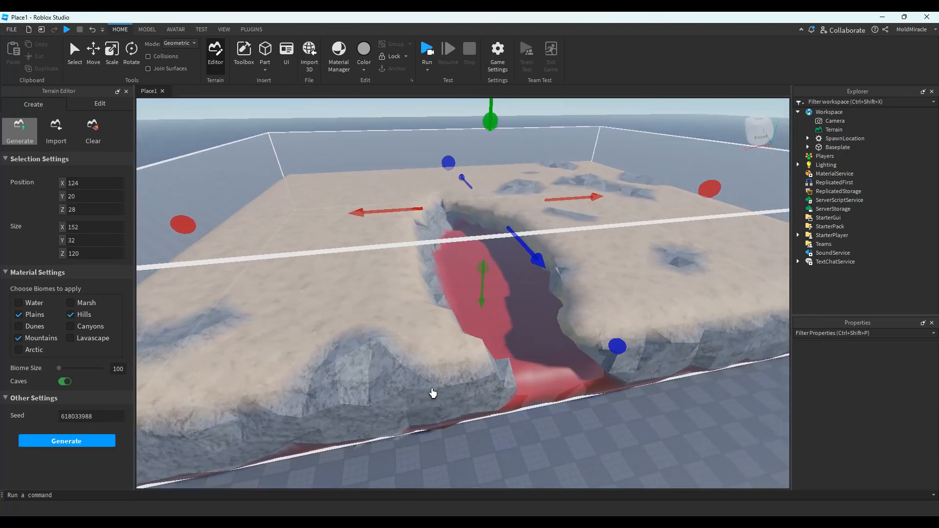
{"action": "key", "text": "w"}
Turn off the Plains and Hills biomes so that only Mountains is chosen for generation
{"action": "left_click", "coordinate": [19, 303]}
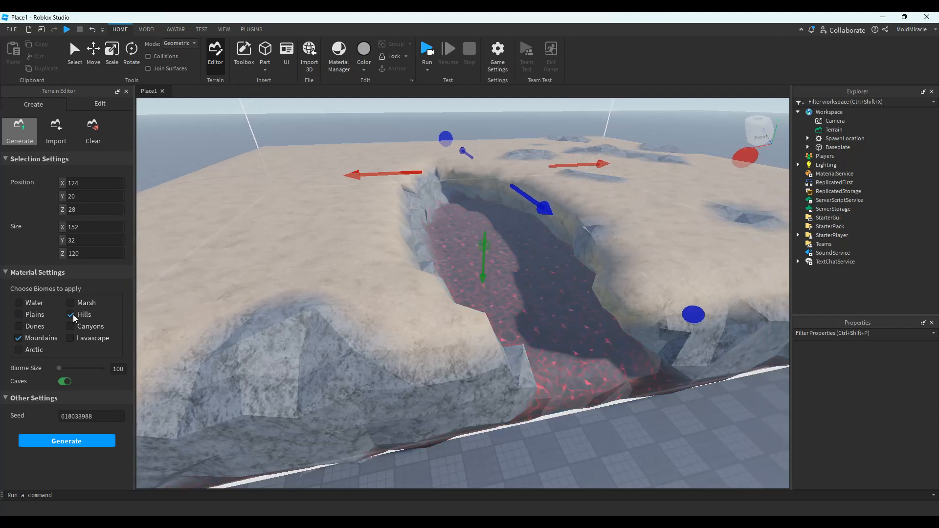
{"action": "key", "text": "d"}
{"action": "right_click_drag", "start_coordinate": [289, 353], "coordinate": [279, 352]}
{"action": "key", "text": "a"}
{"action": "key", "text": "s"}
{"action": "key", "text": "d"}
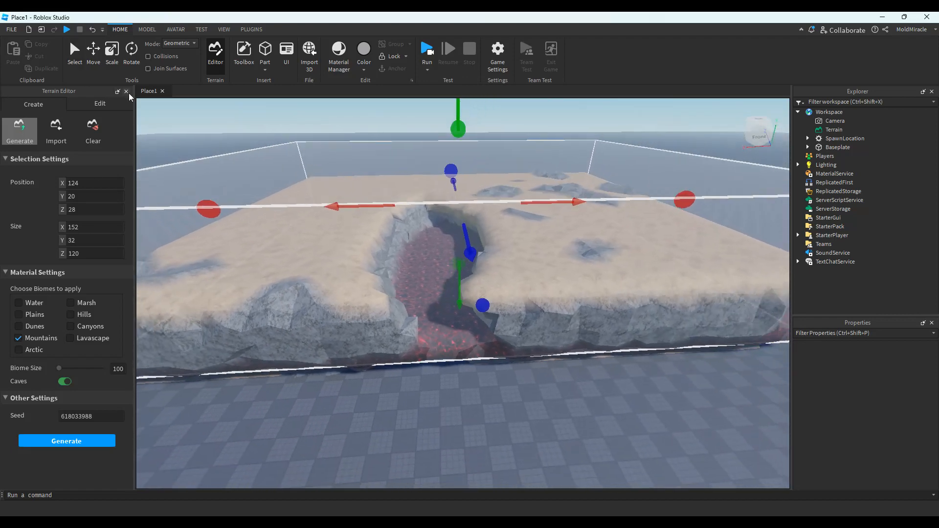
Close the Terrain Editor to view the generated terrain, reopen the editor and clear all terrain
{"action": "left_click", "coordinate": [128, 93]}
{"action": "key", "text": "s"}
{"action": "key", "text": "a"}
{"action": "key", "text": "d"}
{"action": "key", "text": "a"}
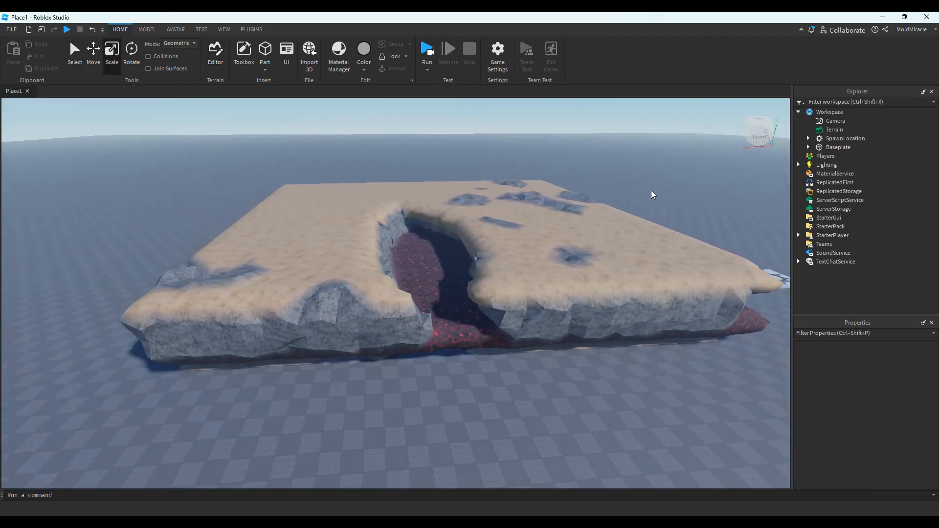
{"action": "left_click", "coordinate": [215, 52]}
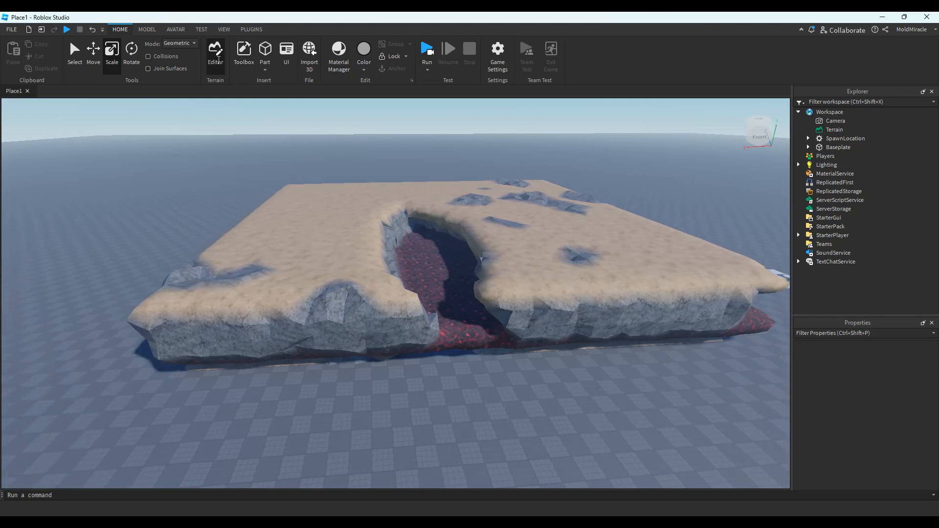
{"action": "left_click", "coordinate": [94, 137]}
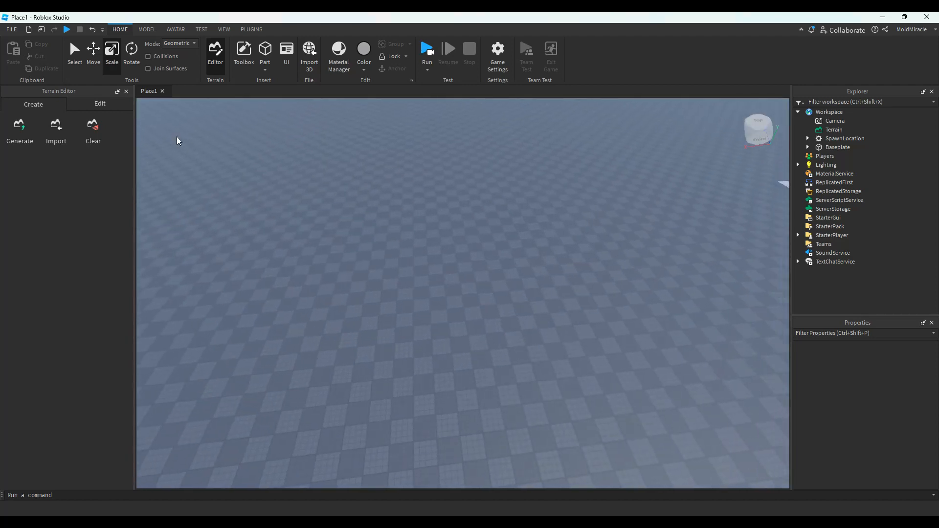
Show the Terrain Editor's editing tools and bring an empty area of the baseplate into close view
{"action": "left_click", "coordinate": [100, 104]}
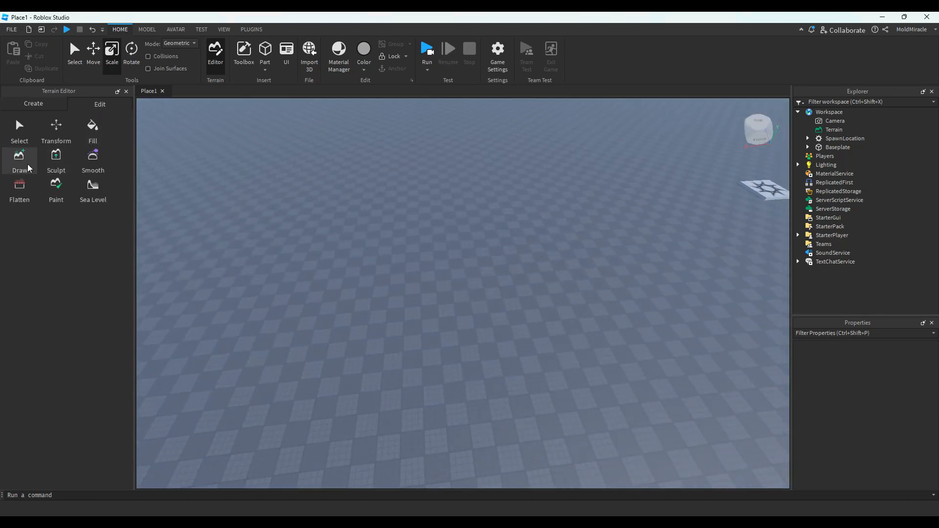
{"action": "scroll", "coordinate": [276, 189], "scroll_direction": "up", "scroll_amount": 5}
{"action": "right_click_drag", "start_coordinate": [296, 191], "coordinate": [293, 167]}
{"action": "left_click", "coordinate": [30, 105]}
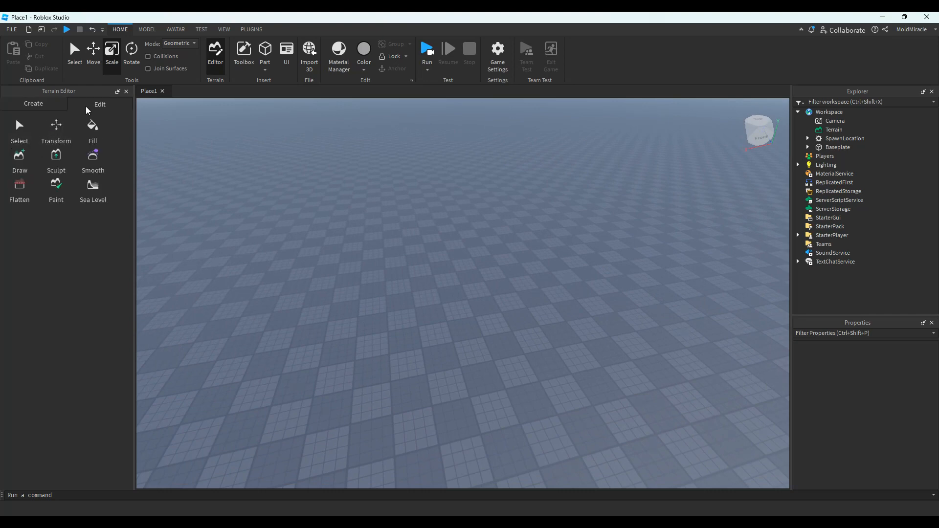
{"action": "right_click_drag", "start_coordinate": [402, 318], "coordinate": [486, 325]}
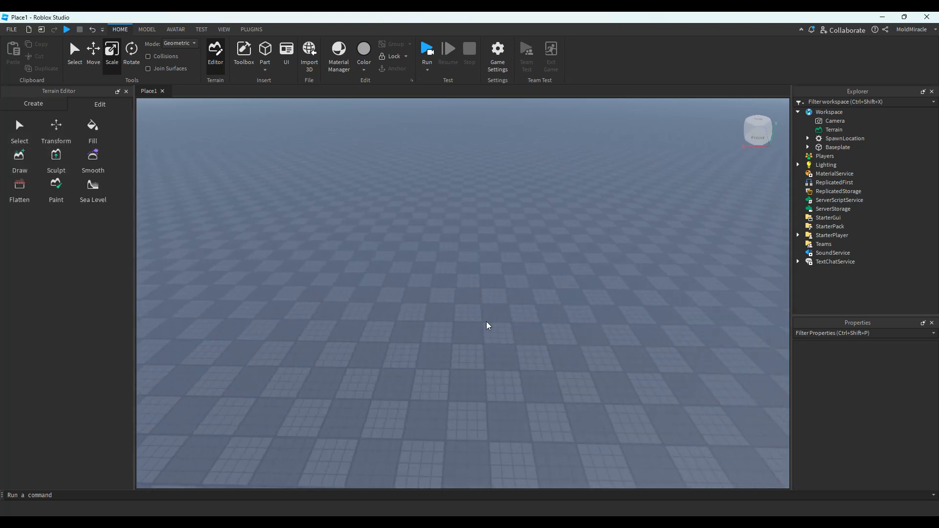
{"action": "scroll", "coordinate": [486, 325], "scroll_direction": "up", "scroll_amount": 4}
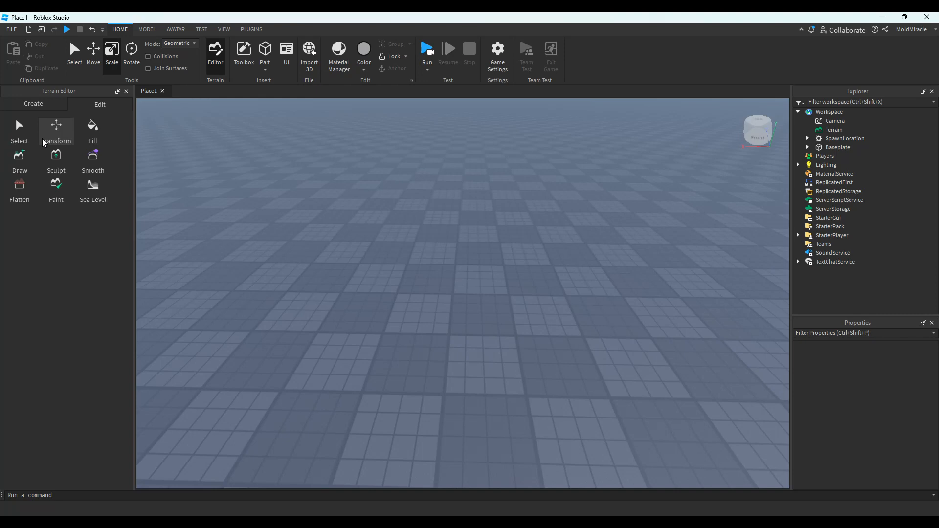
Draw a filled patch of grass terrain on the baseplate using the Draw brush with base size 1
{"action": "left_click", "coordinate": [19, 159]}
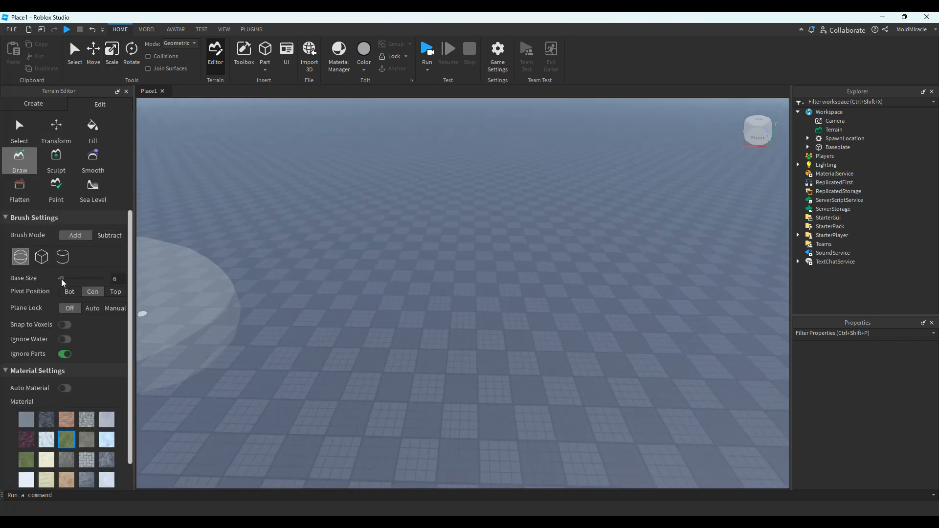
{"action": "left_click_drag", "start_coordinate": [62, 282], "coordinate": [57, 281]}
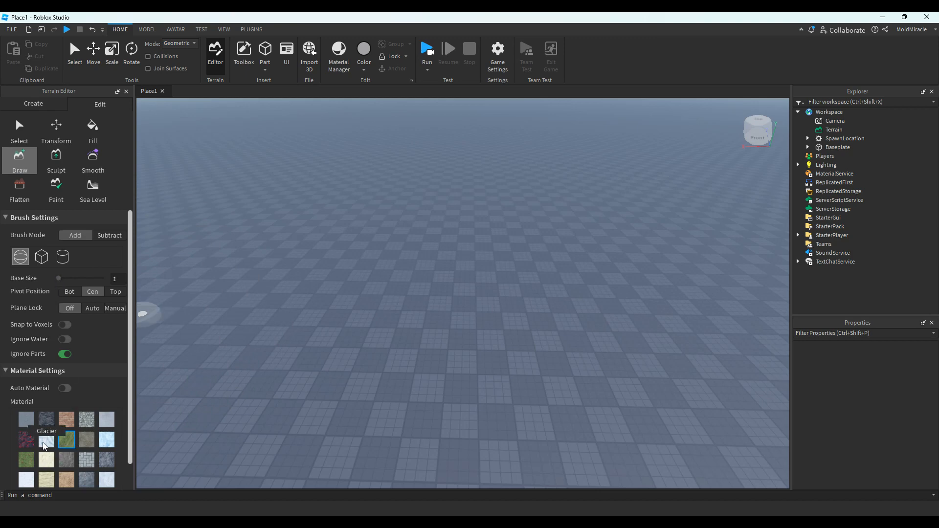
{"action": "scroll", "coordinate": [49, 420], "scroll_direction": "down", "scroll_amount": 1}
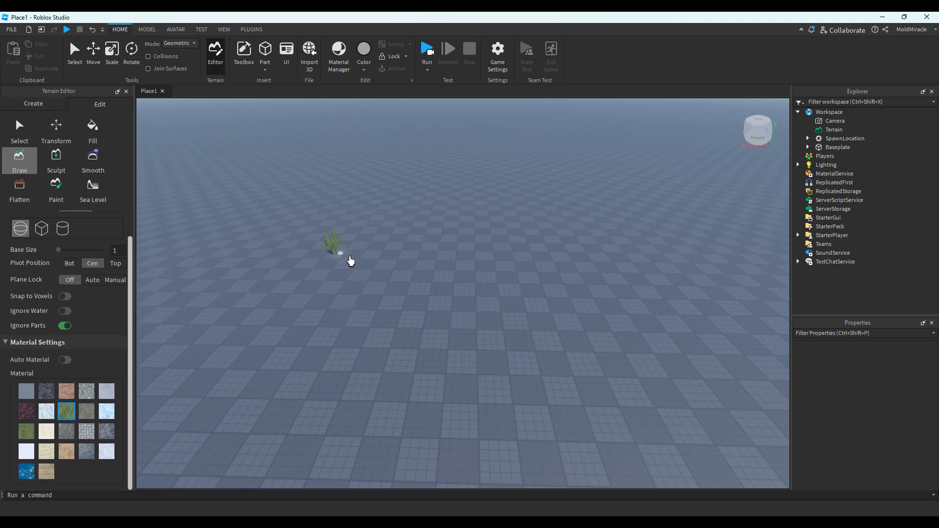
{"action": "mouse_move", "coordinate": [357, 254]}
{"action": "right_mouse_down"}
{"action": "mouse_move", "coordinate": [444, 273]}
{"action": "mouse_move", "coordinate": [413, 256]}
{"action": "right_mouse_up"}
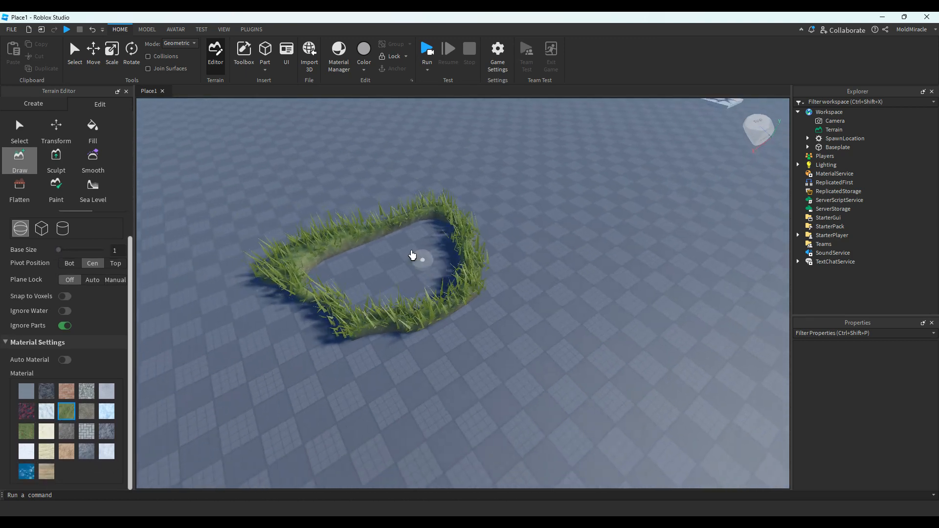
{"action": "left_click_drag", "start_coordinate": [395, 233], "coordinate": [456, 308]}
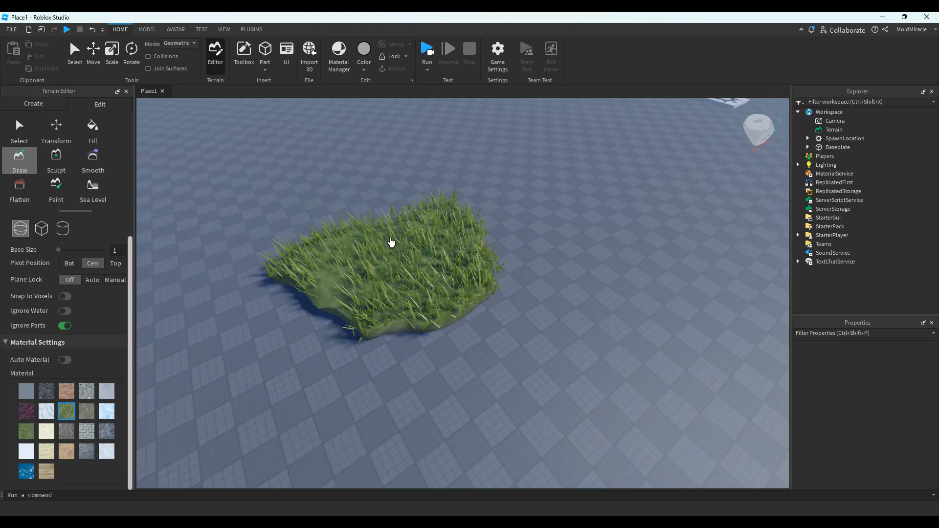
{"action": "right_click_drag", "start_coordinate": [457, 281], "coordinate": [491, 304]}
{"action": "scroll", "coordinate": [489, 306], "scroll_direction": "down", "scroll_amount": 5}
{"action": "mouse_move", "coordinate": [298, 390]}
{"action": "left_mouse_down"}
{"action": "mouse_move", "coordinate": [490, 294]}
{"action": "mouse_move", "coordinate": [393, 366]}
{"action": "mouse_move", "coordinate": [497, 324]}
{"action": "mouse_move", "coordinate": [524, 324]}
{"action": "mouse_move", "coordinate": [564, 355]}
{"action": "left_mouse_up"}
Examine the drawn grass patch up close and from above
{"action": "scroll", "coordinate": [531, 339], "scroll_direction": "up", "scroll_amount": 6}
{"action": "scroll", "coordinate": [533, 343], "scroll_direction": "down", "scroll_amount": 5}
{"action": "right_click_drag", "start_coordinate": [533, 342], "coordinate": [533, 342]}
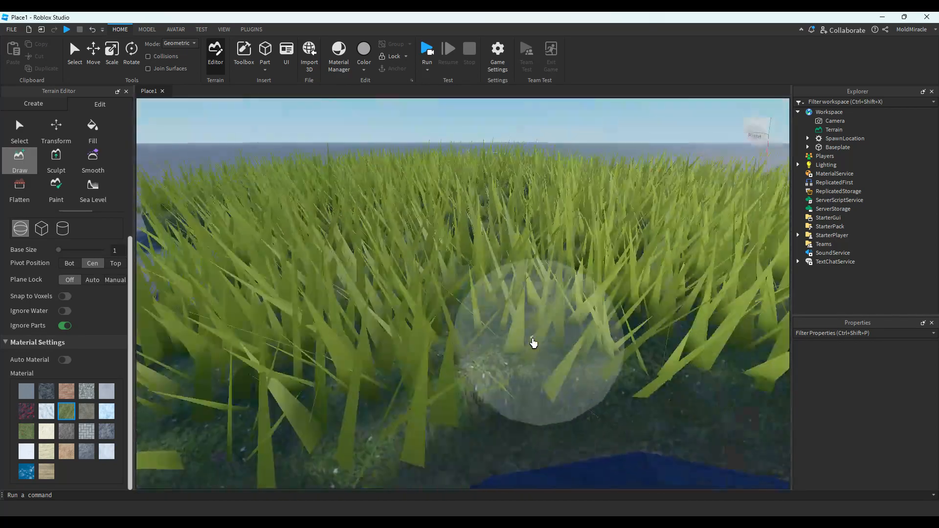
{"action": "scroll", "coordinate": [534, 344], "scroll_direction": "down", "scroll_amount": 2}
{"action": "scroll", "coordinate": [533, 343], "scroll_direction": "up", "scroll_amount": 6}
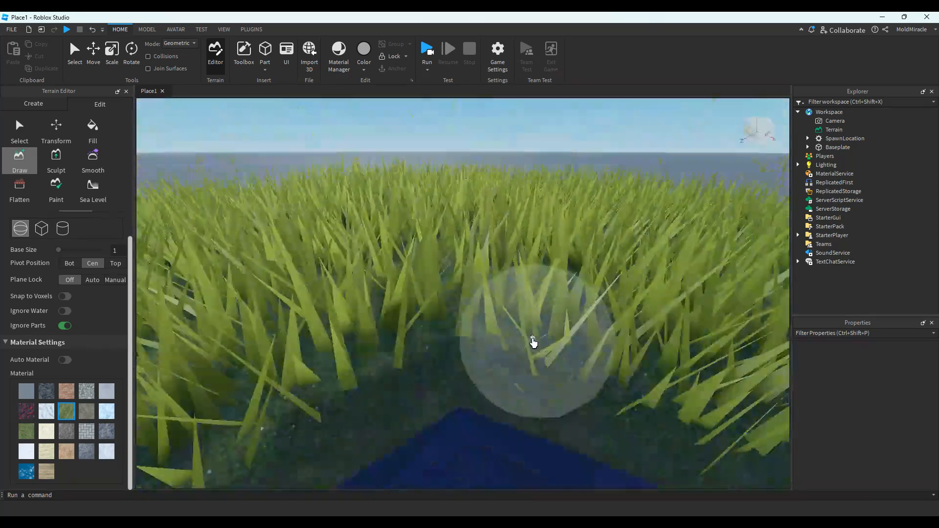
{"action": "scroll", "coordinate": [533, 343], "scroll_direction": "down", "scroll_amount": 6}
{"action": "key", "text": "a"}
{"action": "key", "text": "d"}
{"action": "right_click_drag", "start_coordinate": [273, 147], "coordinate": [274, 168]}
{"action": "key", "text": "w"}
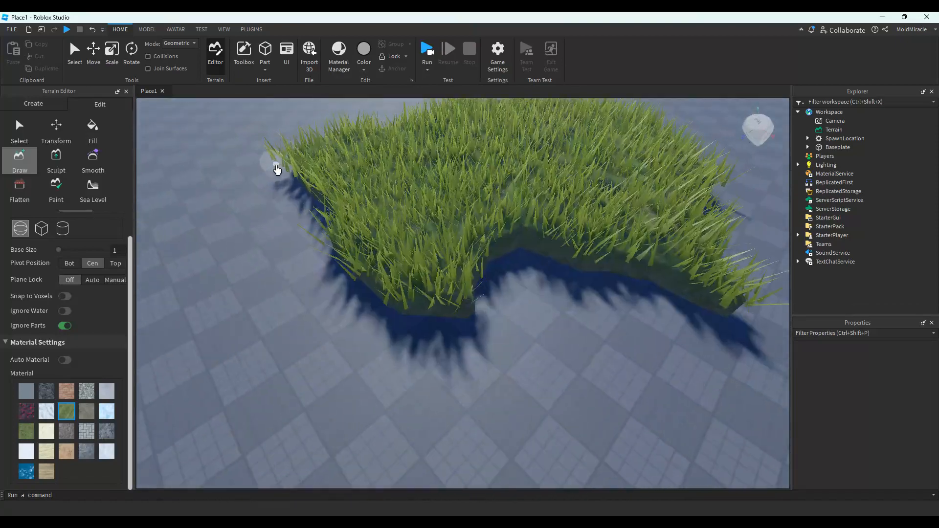
{"action": "key", "text": "a"}
{"action": "key", "text": "s"}
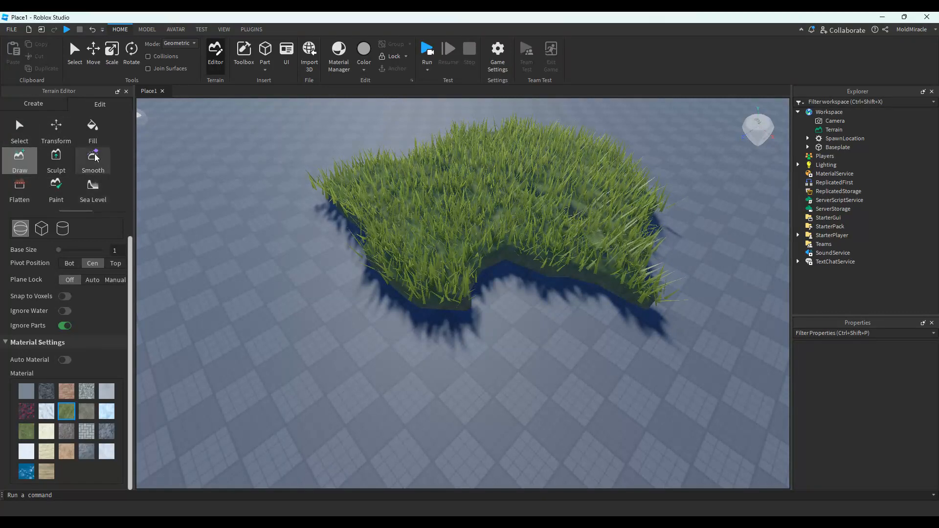
Clear all the drawn grass terrain and close the Terrain Editor
{"action": "left_click", "coordinate": [48, 105]}
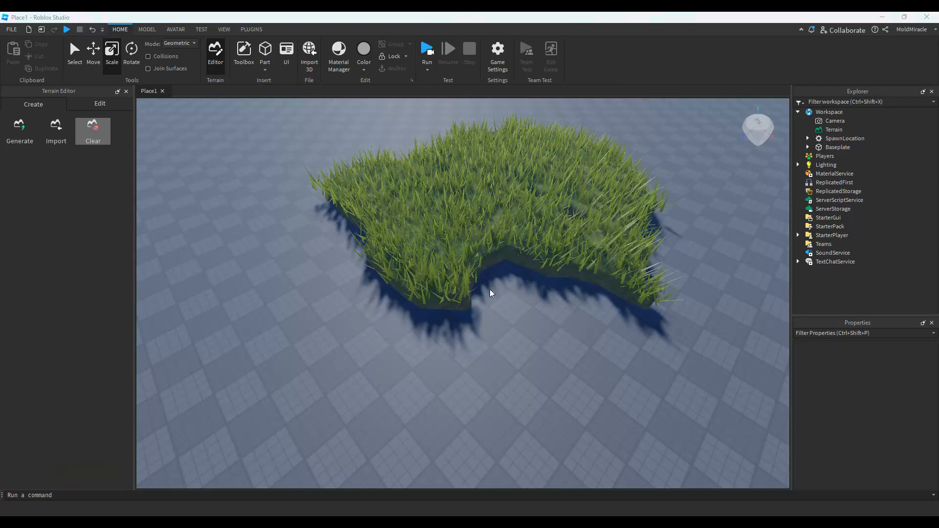
{"action": "left_click", "coordinate": [126, 92]}
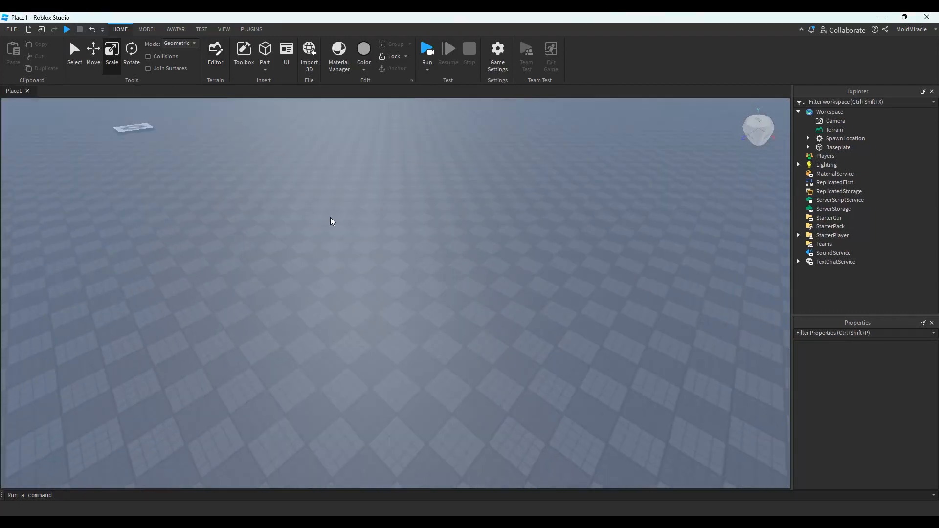
Open the Toolbox and look through the inventory's models and images and the recently used models
{"action": "left_click", "coordinate": [247, 57]}
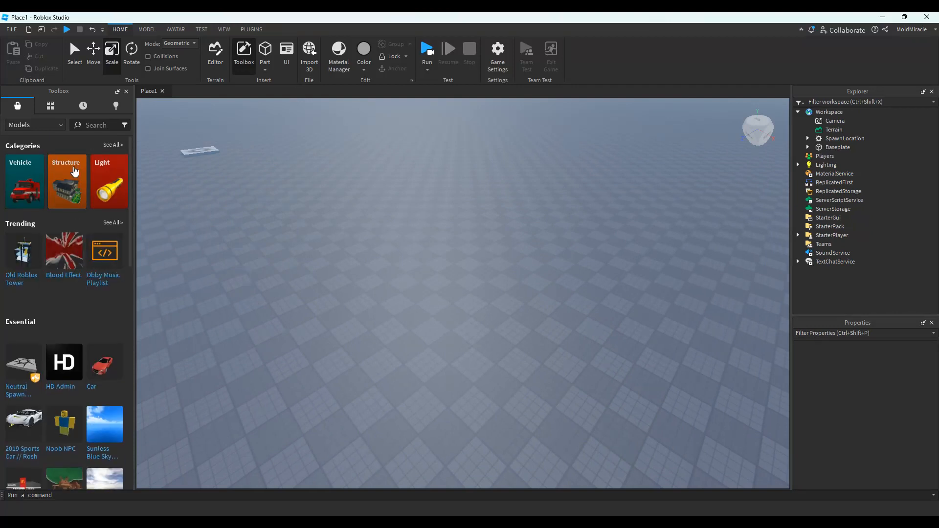
{"action": "left_click", "coordinate": [58, 104]}
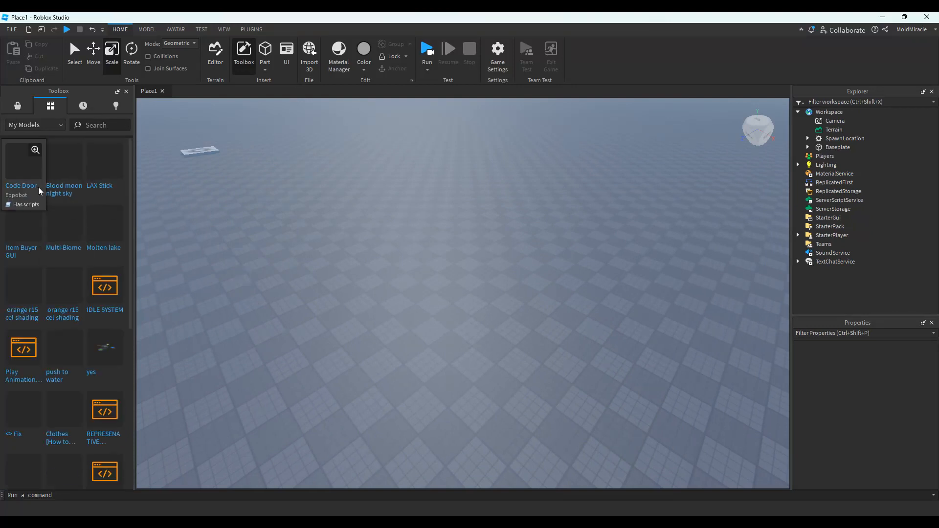
{"action": "left_click", "coordinate": [42, 125]}
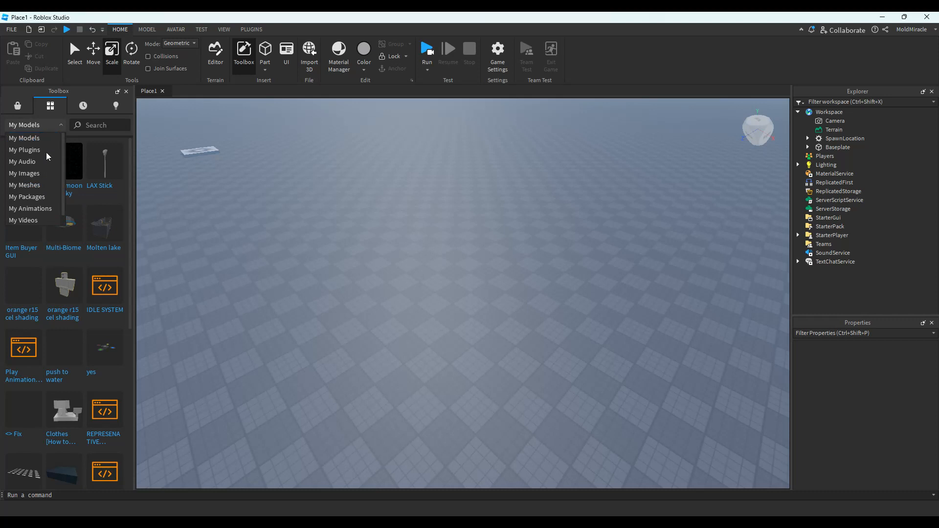
{"action": "left_click", "coordinate": [26, 171]}
{"action": "scroll", "coordinate": [69, 278], "scroll_direction": "down", "scroll_amount": 4}
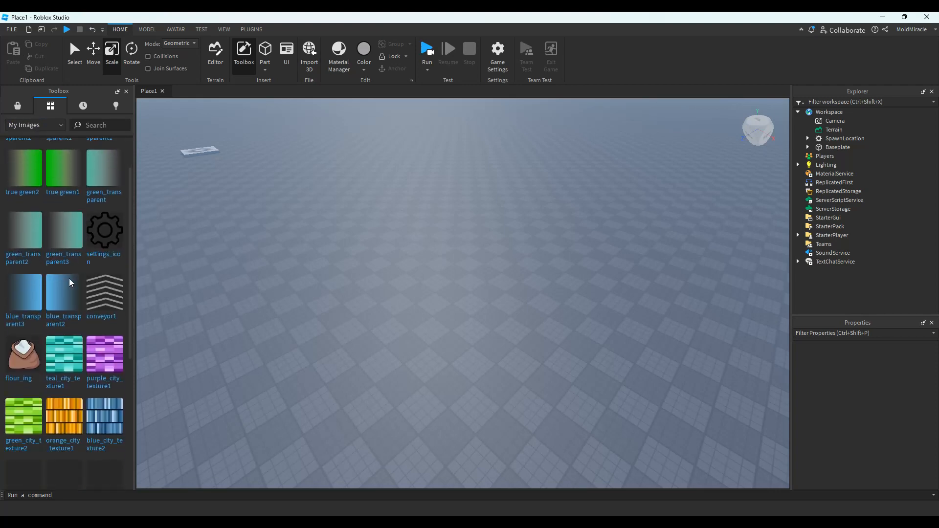
{"action": "scroll", "coordinate": [54, 427], "scroll_direction": "up", "scroll_amount": 4}
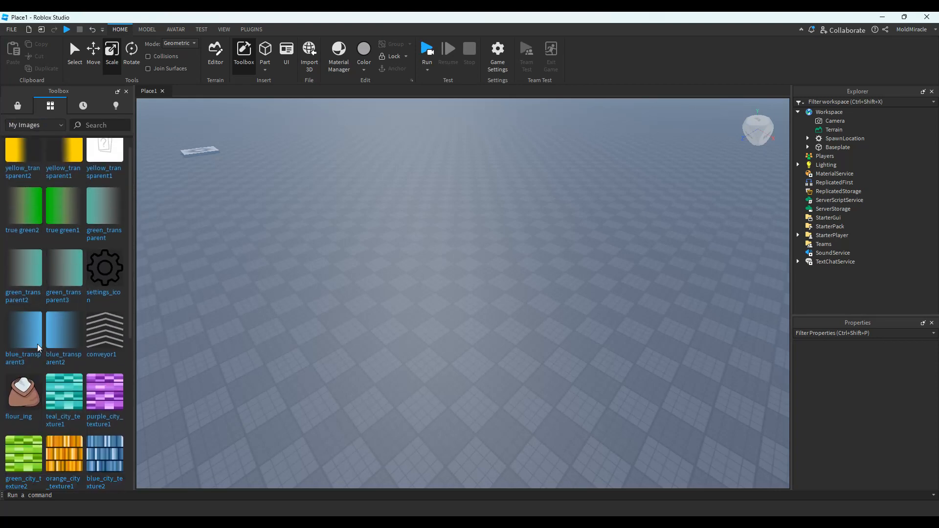
{"action": "left_click", "coordinate": [40, 126]}
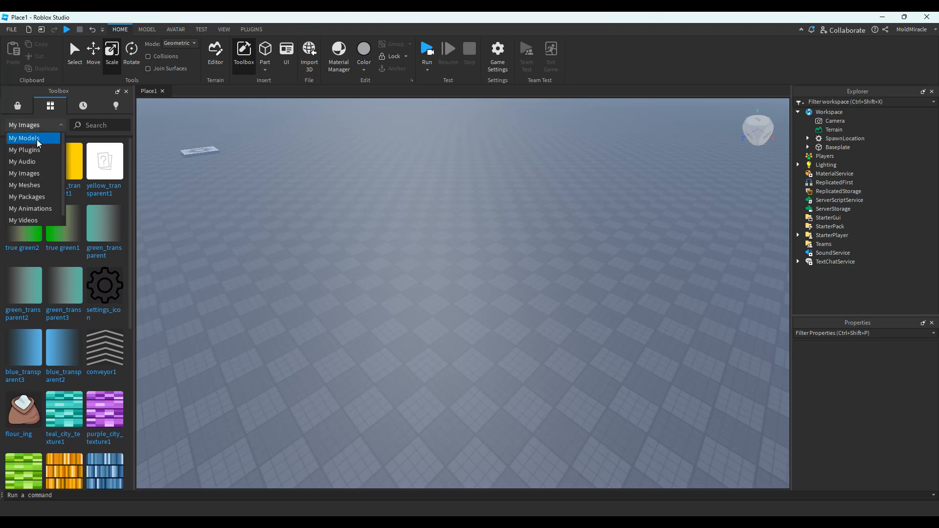
{"action": "left_click", "coordinate": [38, 140]}
{"action": "left_click", "coordinate": [84, 107]}
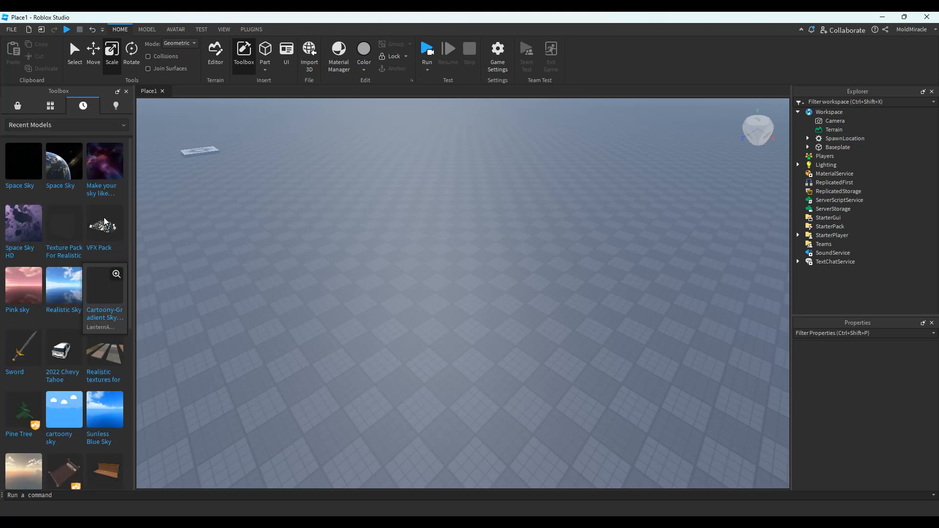
Search the Creator Store models for "rig"
{"action": "left_click", "coordinate": [26, 112]}
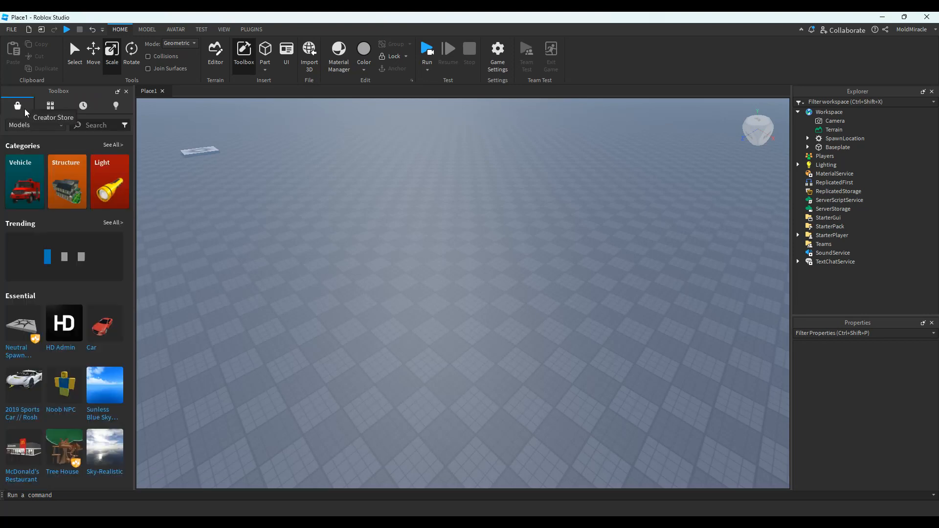
{"action": "left_click", "coordinate": [96, 128]}
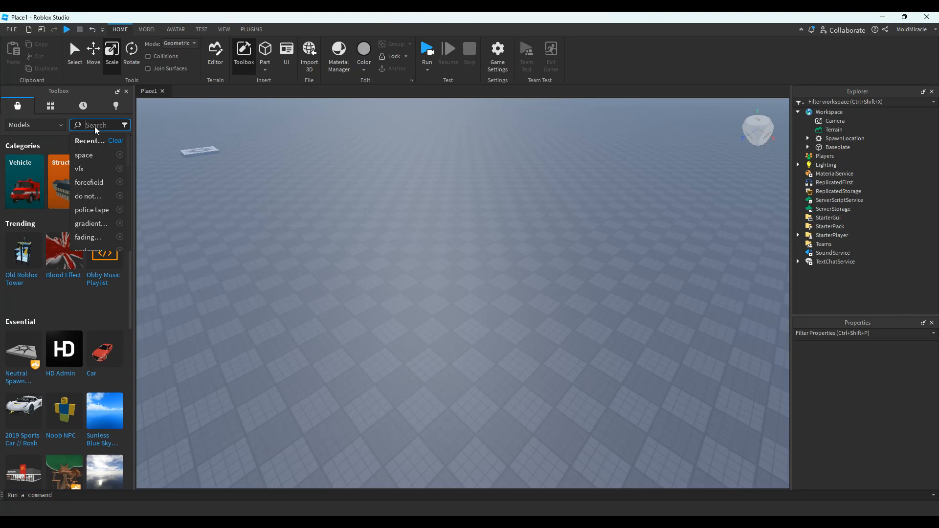
{"action": "type", "text": "rig"}
{"action": "key", "text": "Return"}
{"action": "right_click_drag", "start_coordinate": [250, 181], "coordinate": [252, 179]}
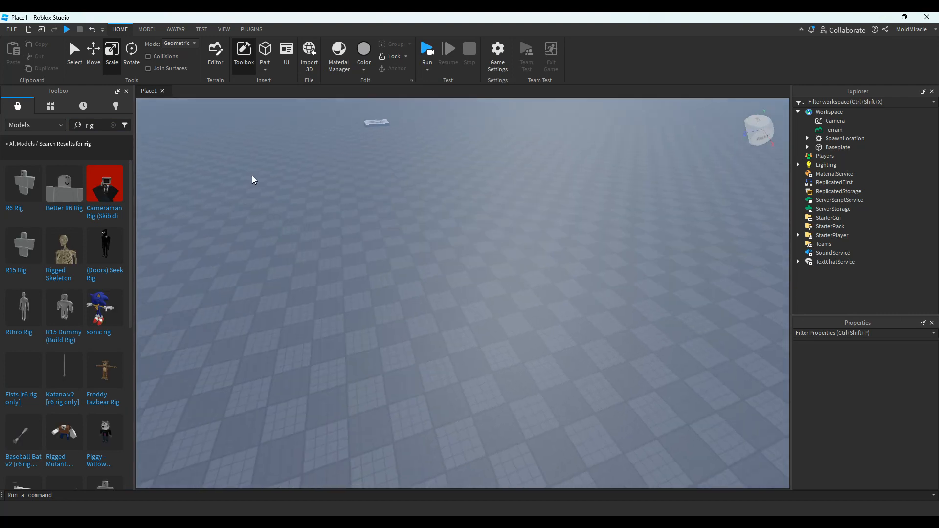
Clear the model search, browse the Creator Store's front page and close the Toolbox
{"action": "left_click", "coordinate": [101, 128]}
{"action": "key", "text": "BackSpace"}
{"action": "key", "text": "BackSpace"}
{"action": "key", "text": "BackSpace"}
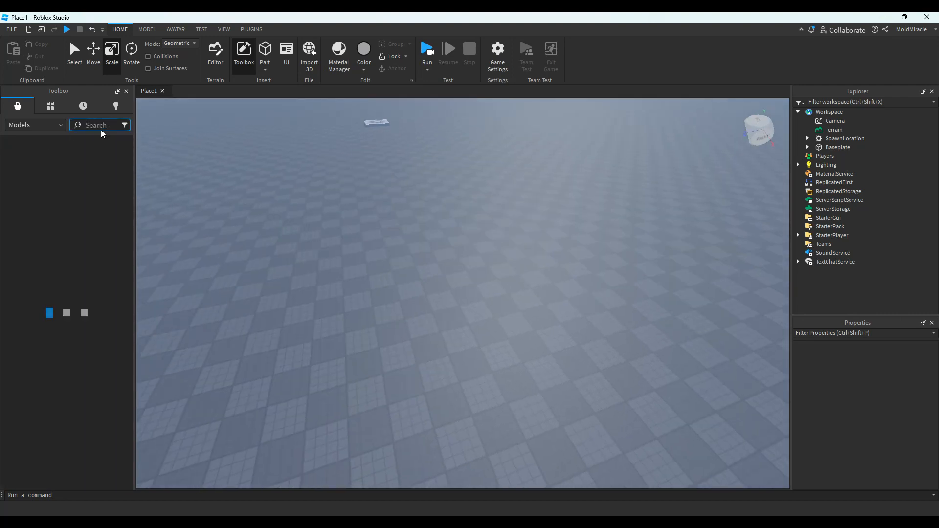
{"action": "scroll", "coordinate": [97, 264], "scroll_direction": "down", "scroll_amount": 4}
{"action": "scroll", "coordinate": [97, 264], "scroll_direction": "up", "scroll_amount": 4}
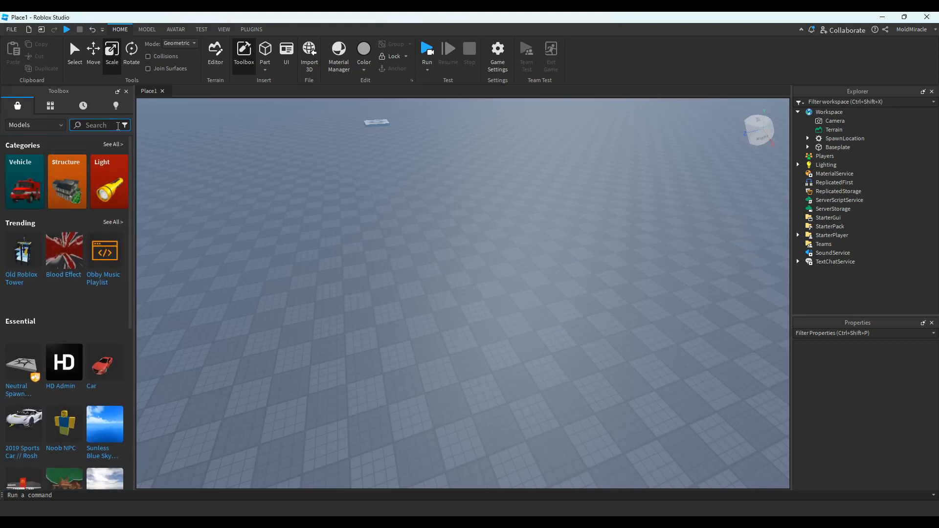
{"action": "left_click", "coordinate": [126, 91]}
Insert a block, a sphere, a wedge, a corner wedge and a cylinder as a vertical stack on the baseplate
{"action": "right_click_drag", "start_coordinate": [312, 189], "coordinate": [317, 185]}
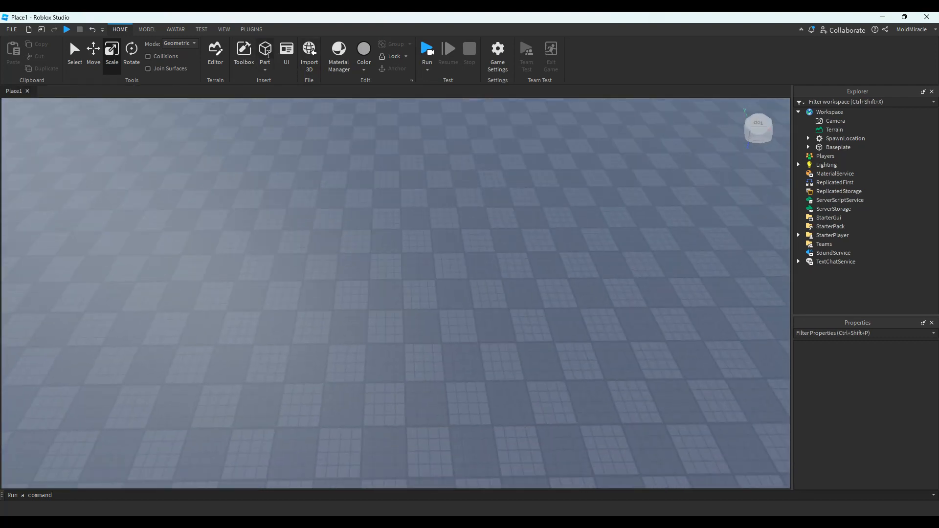
{"action": "left_click", "coordinate": [264, 51]}
{"action": "left_click", "coordinate": [429, 274]}
{"action": "scroll", "coordinate": [430, 274], "scroll_direction": "up", "scroll_amount": 5}
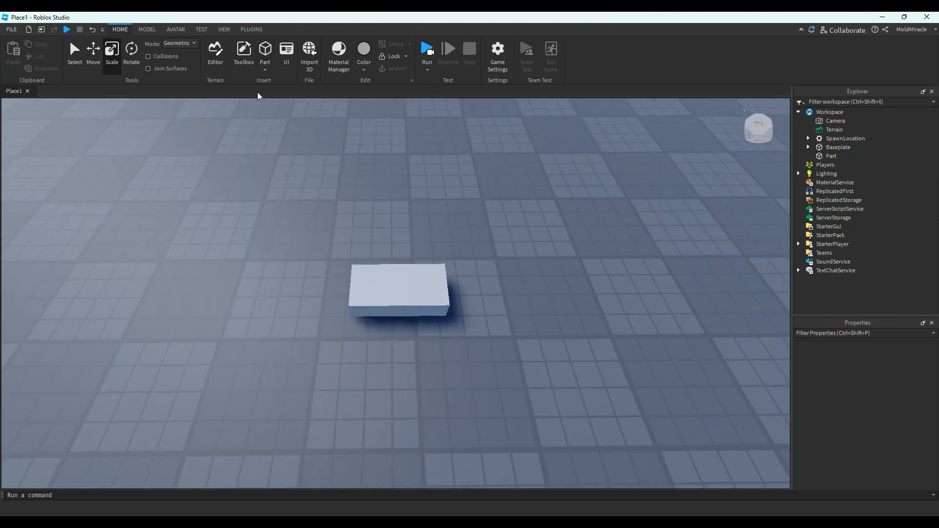
{"action": "scroll", "coordinate": [260, 100], "scroll_direction": "down", "scroll_amount": 3}
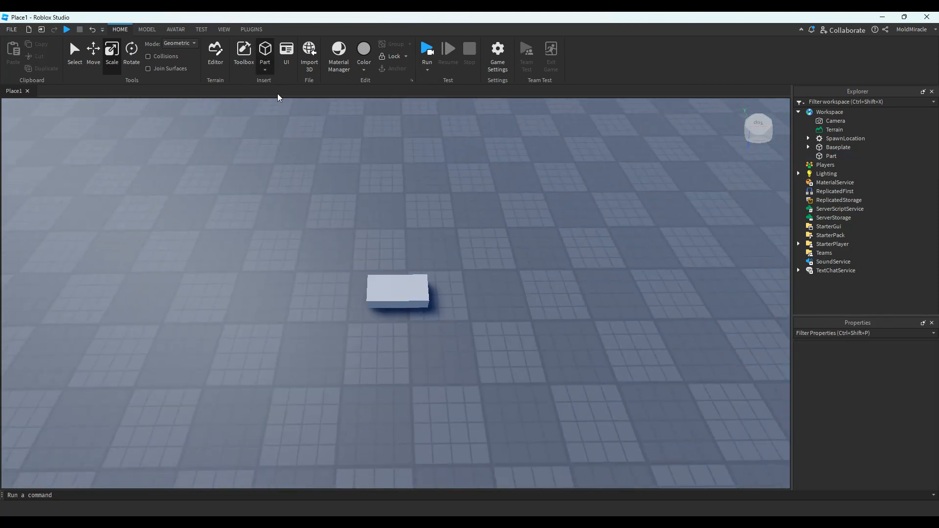
{"action": "left_click", "coordinate": [295, 100]}
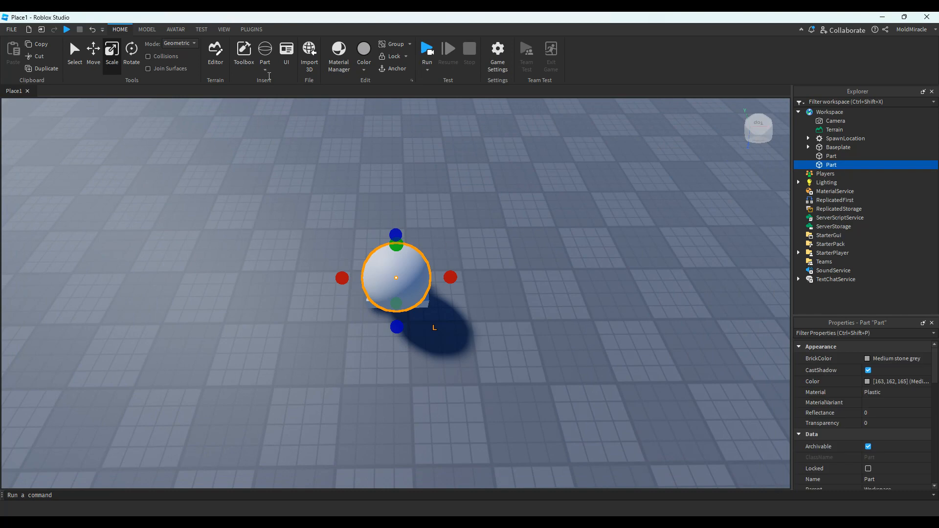
{"action": "left_click", "coordinate": [277, 103]}
{"action": "left_click", "coordinate": [264, 71]}
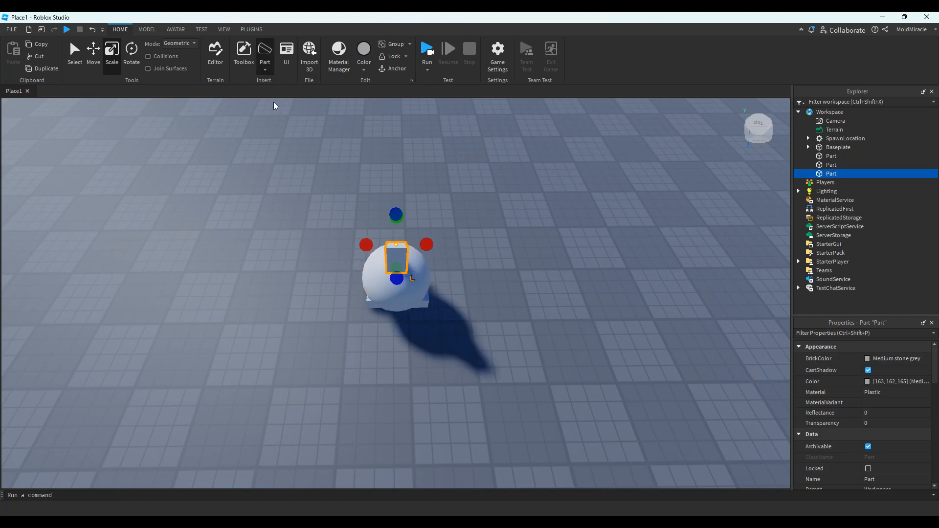
{"action": "left_click", "coordinate": [275, 111]}
{"action": "left_click", "coordinate": [264, 72]}
{"action": "left_click", "coordinate": [280, 127]}
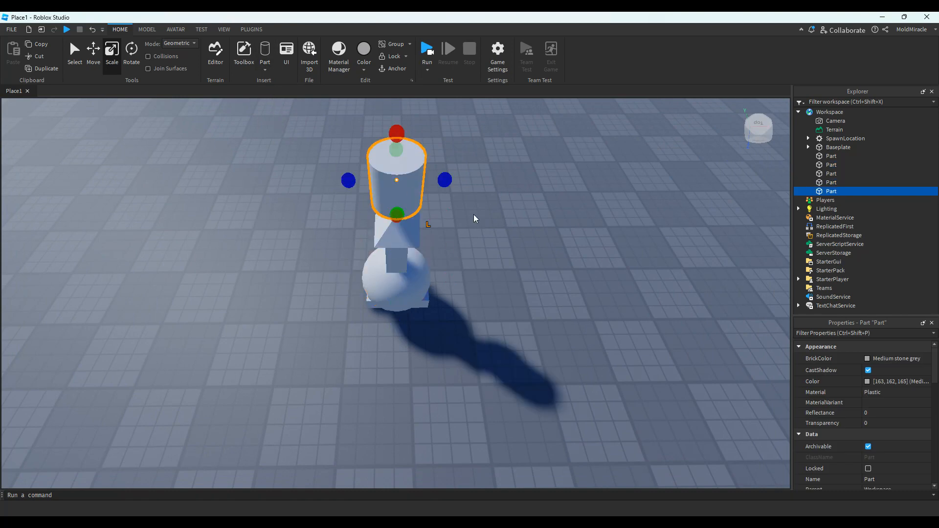
View the stack of five parts from the side, select them all together and delete them
{"action": "left_click", "coordinate": [539, 227]}
{"action": "right_click_drag", "start_coordinate": [538, 226], "coordinate": [536, 229]}
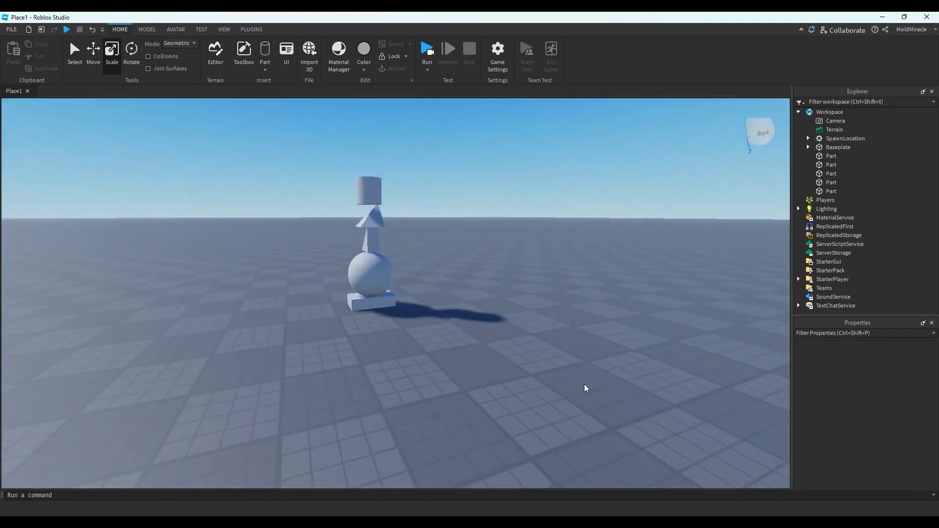
{"action": "right_click_drag", "start_coordinate": [581, 412], "coordinate": [423, 244]}
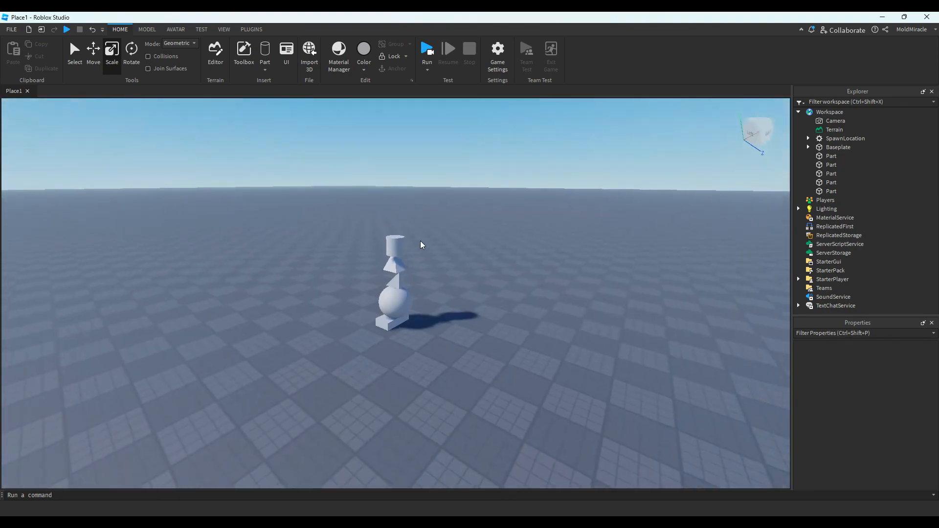
{"action": "left_click_drag", "start_coordinate": [373, 238], "coordinate": [417, 320]}
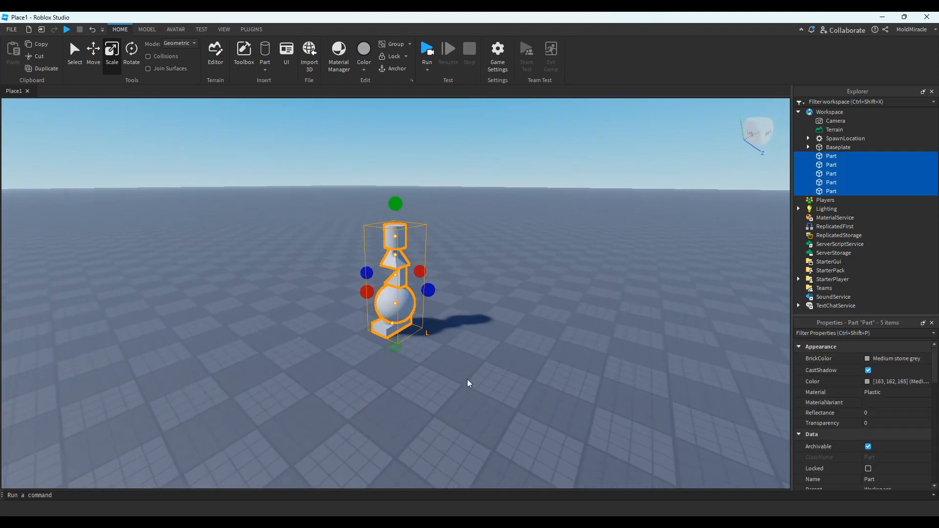
{"action": "key", "text": "Delete"}
{"action": "right_click_drag", "start_coordinate": [468, 384], "coordinate": [468, 383]}
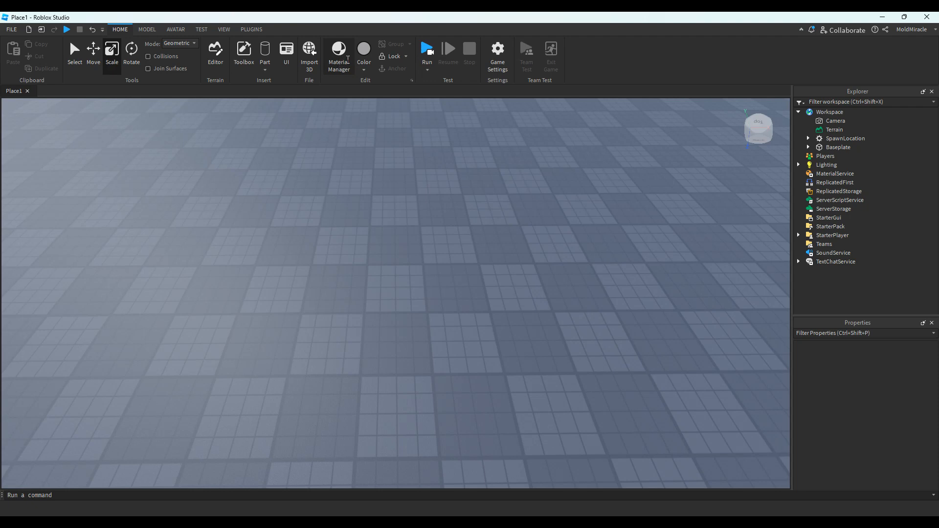
Open the Material Manager and look through the available materials
{"action": "left_click", "coordinate": [339, 54]}
{"action": "scroll", "coordinate": [474, 460], "scroll_direction": "down", "scroll_amount": 2}
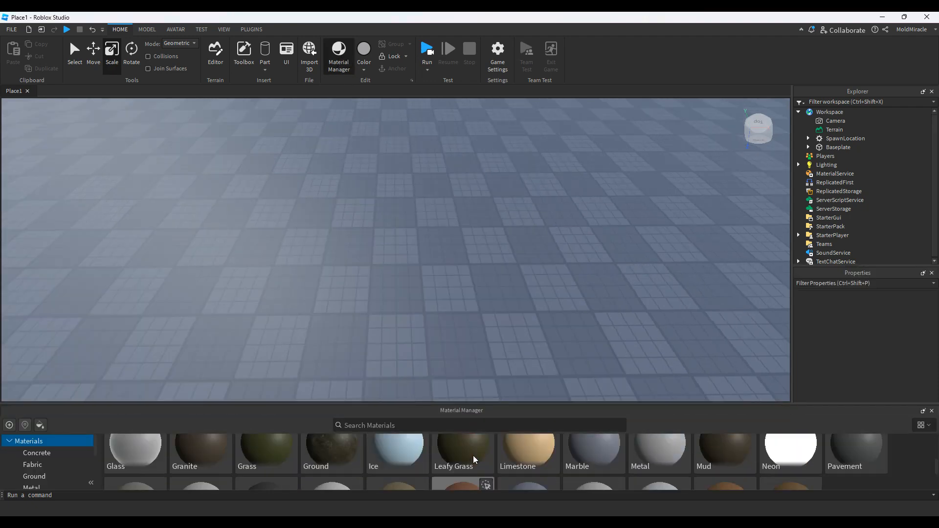
{"action": "scroll", "coordinate": [474, 460], "scroll_direction": "up", "scroll_amount": 2}
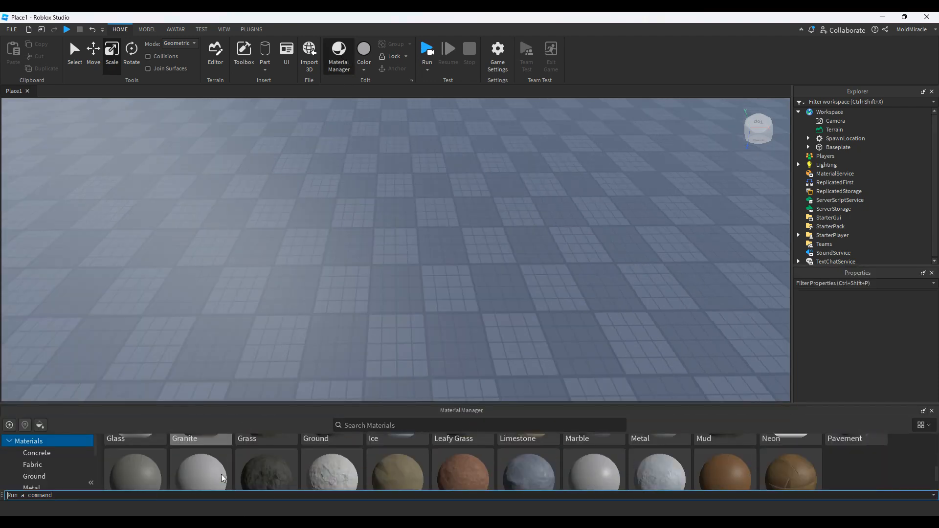
Finish viewing the available materials and close the Material Manager
{"action": "right_click_drag", "start_coordinate": [170, 201], "coordinate": [392, 311]}
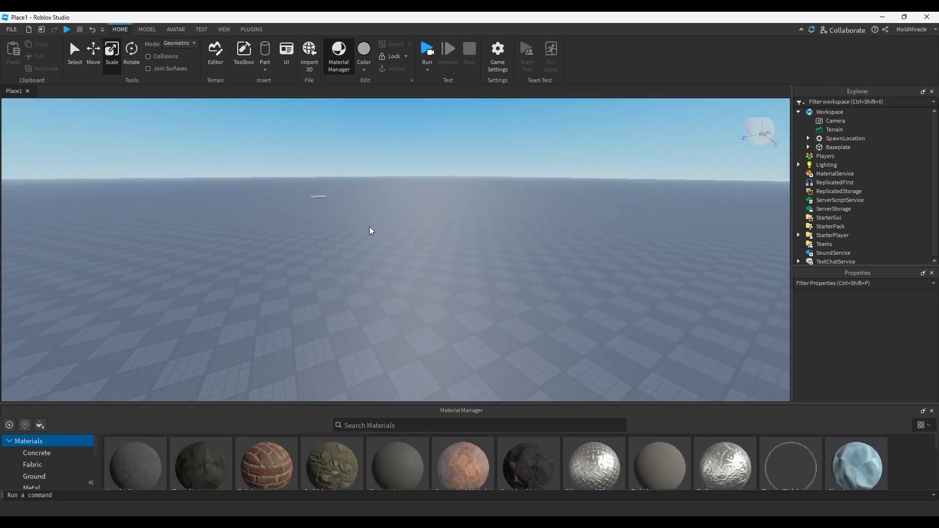
{"action": "right_click_drag", "start_coordinate": [390, 248], "coordinate": [401, 260]}
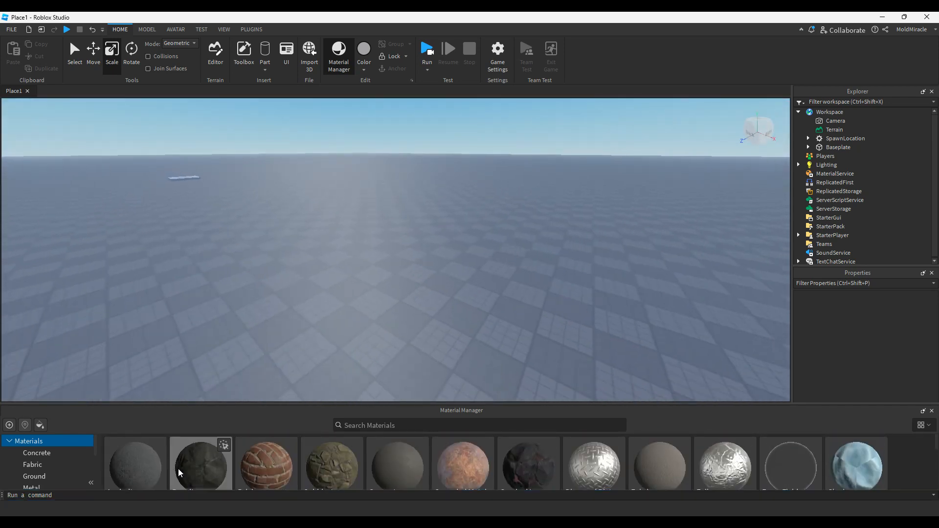
{"action": "left_click", "coordinate": [931, 411]}
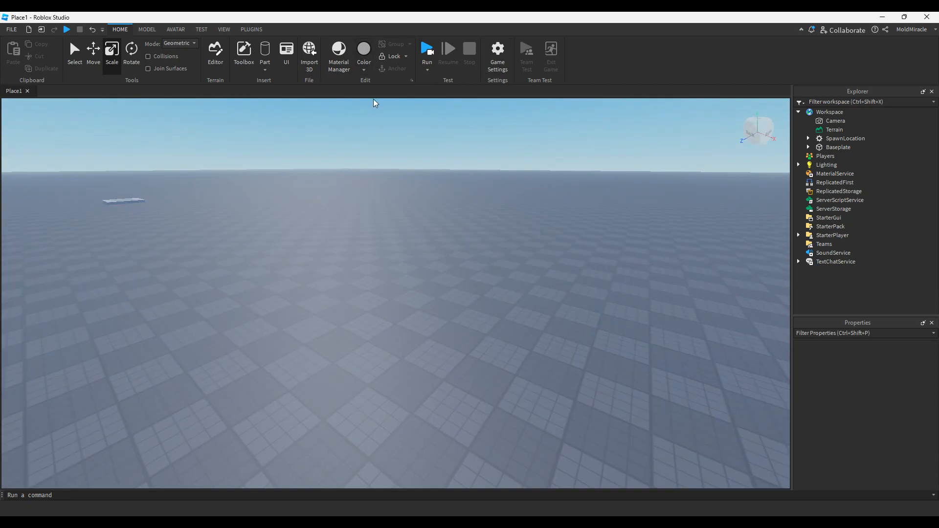
Insert a block part on the baseplate, stretch it upward into a tall pillar and inspect it from the side
{"action": "right_click_drag", "start_coordinate": [375, 102], "coordinate": [397, 140]}
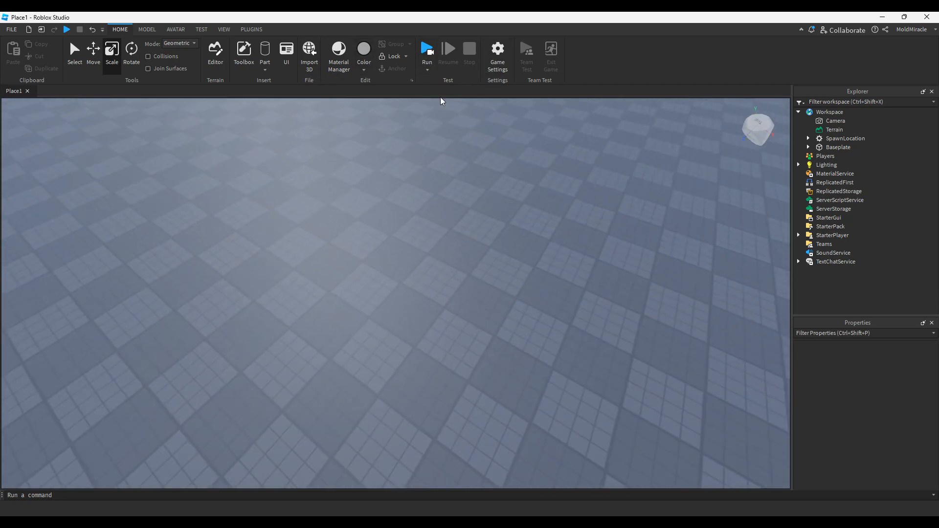
{"action": "right_click_drag", "start_coordinate": [442, 101], "coordinate": [442, 168]}
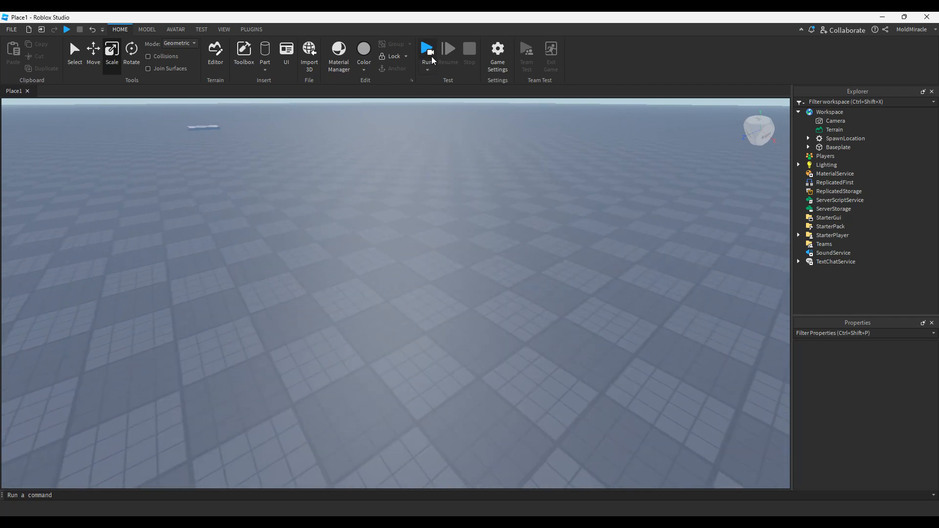
{"action": "right_click_drag", "start_coordinate": [440, 126], "coordinate": [342, 162]}
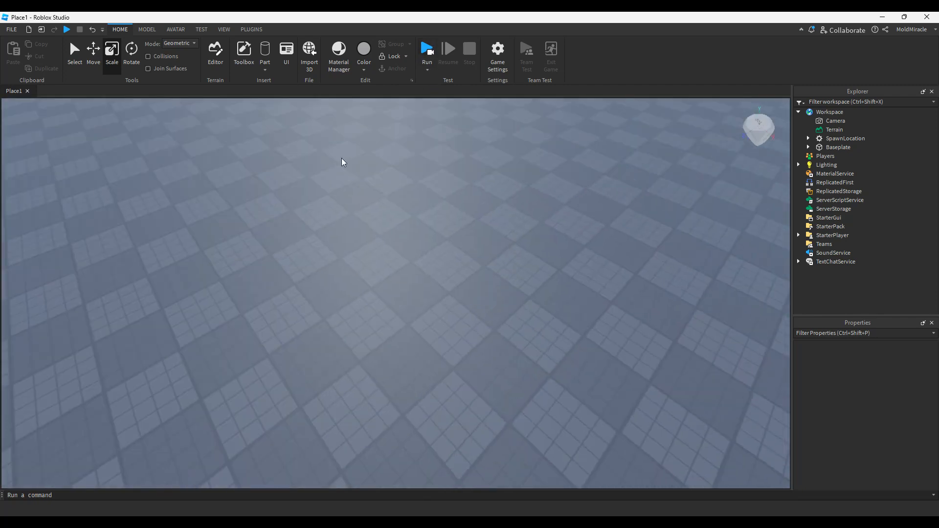
{"action": "left_click", "coordinate": [265, 53]}
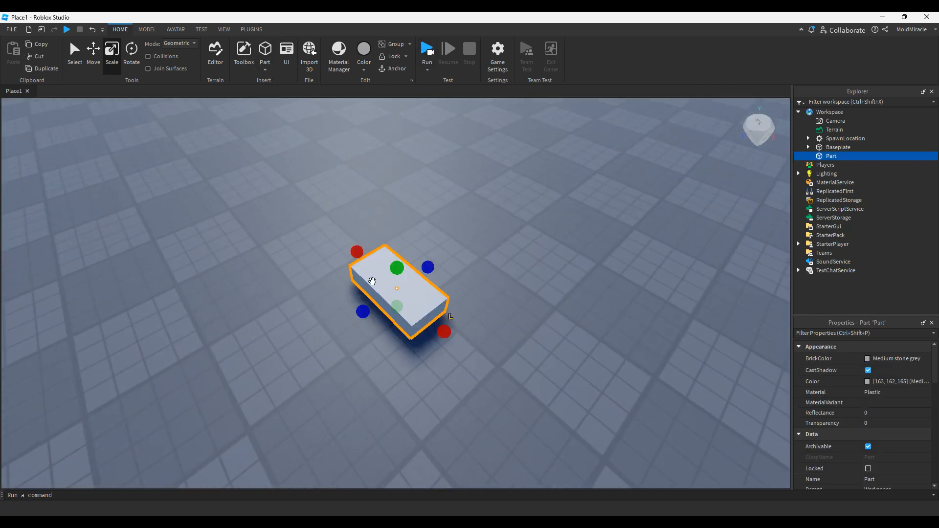
{"action": "left_click_drag", "start_coordinate": [397, 268], "coordinate": [443, 128]}
{"action": "left_click", "coordinate": [523, 215]}
{"action": "right_click_drag", "start_coordinate": [524, 215], "coordinate": [523, 215]}
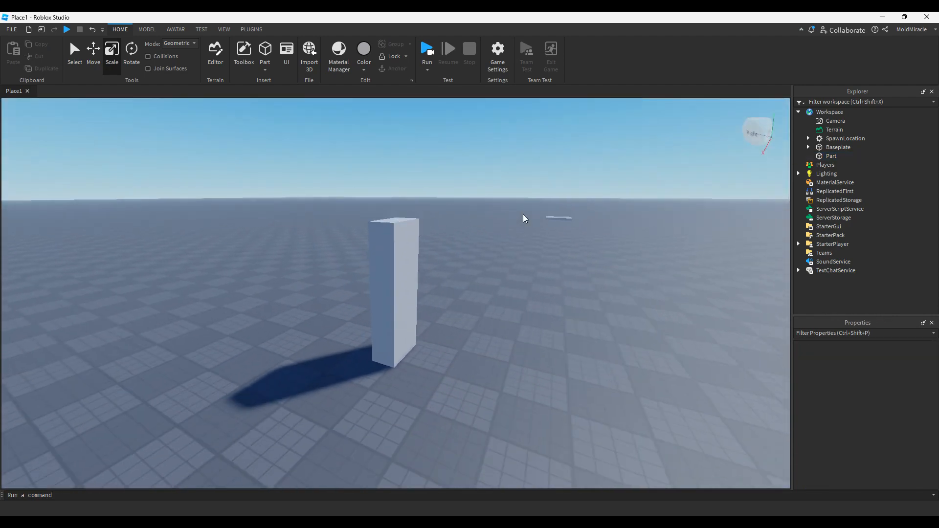
{"action": "left_click", "coordinate": [417, 274]}
{"action": "scroll", "coordinate": [544, 263], "scroll_direction": "up", "scroll_amount": 4}
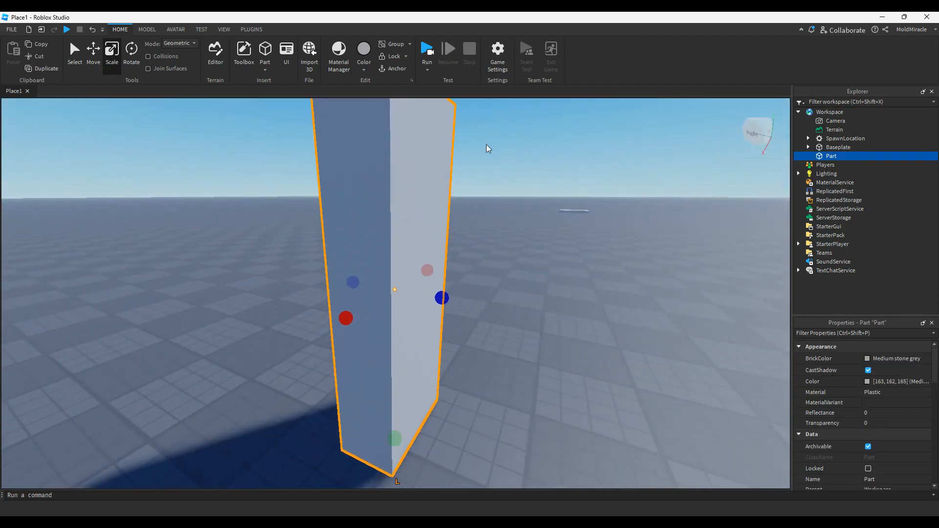
{"action": "scroll", "coordinate": [486, 149], "scroll_direction": "down", "scroll_amount": 4}
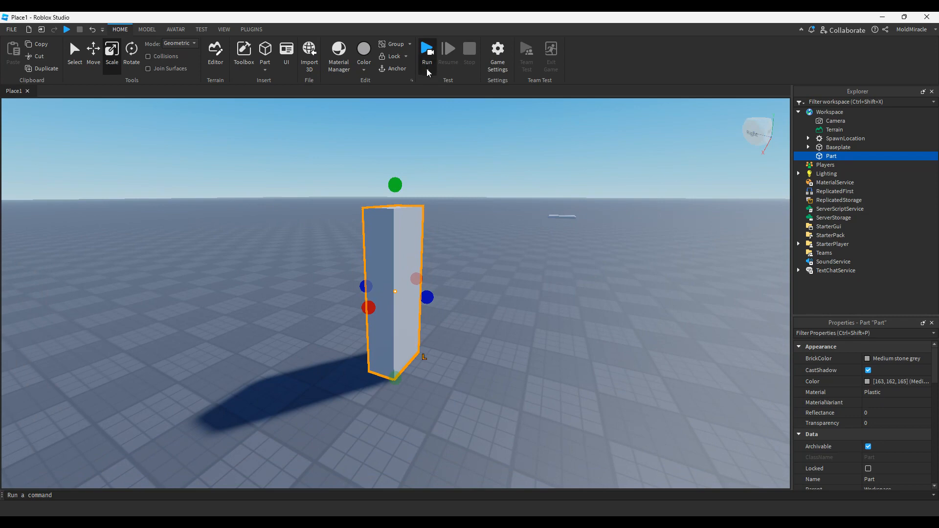
Playtest the place, walk the avatar from the spawn location across the baseplate toward the pillar, and stop the test
{"action": "left_click", "coordinate": [427, 50]}
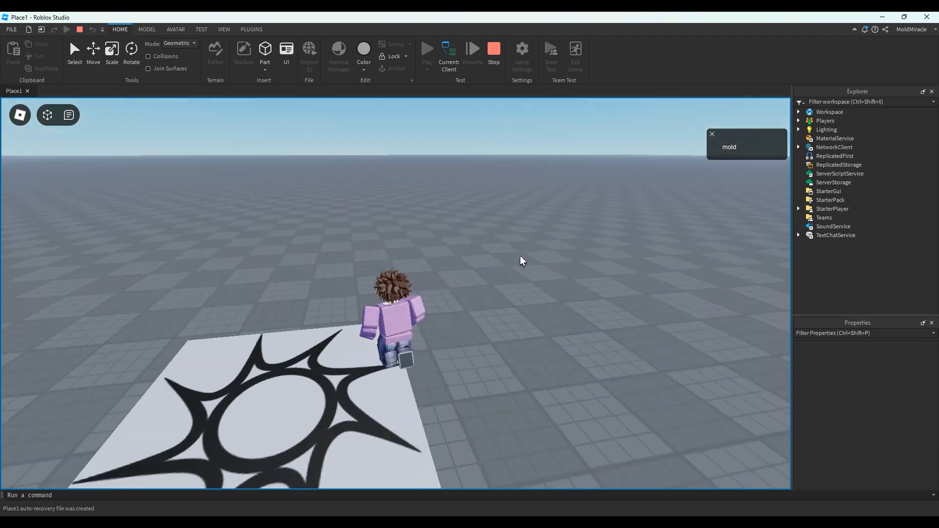
{"action": "scroll", "coordinate": [523, 262], "scroll_direction": "down", "scroll_amount": 3}
{"action": "right_click_drag", "start_coordinate": [523, 262], "coordinate": [522, 261]}
{"action": "key", "text": "w"}
{"action": "scroll", "coordinate": [523, 261], "scroll_direction": "down", "scroll_amount": 1}
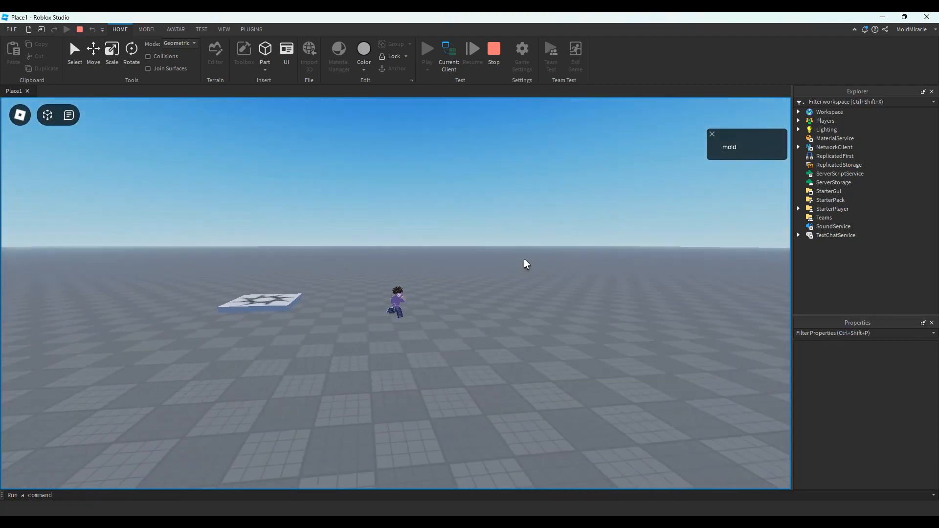
{"action": "scroll", "coordinate": [523, 261], "scroll_direction": "down", "scroll_amount": 1}
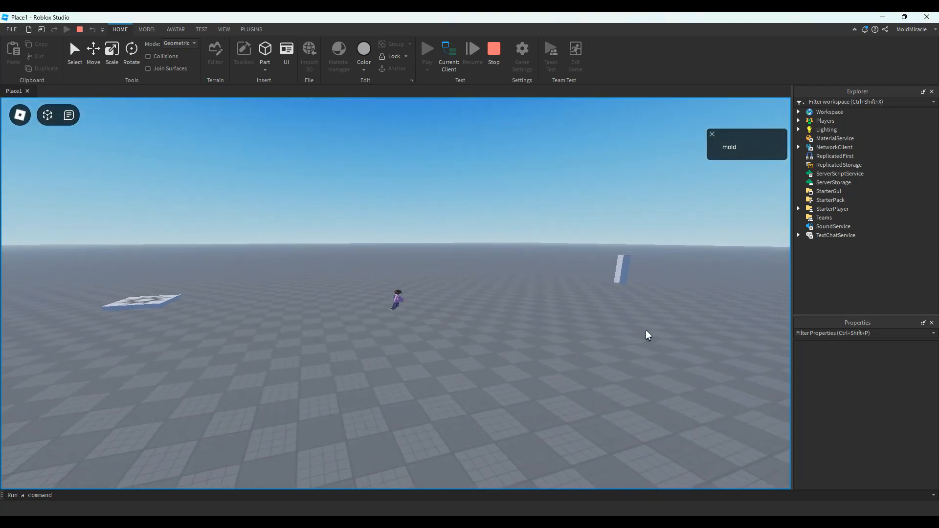
{"action": "right_click_drag", "start_coordinate": [643, 328], "coordinate": [629, 318]}
{"action": "left_click", "coordinate": [494, 49]}
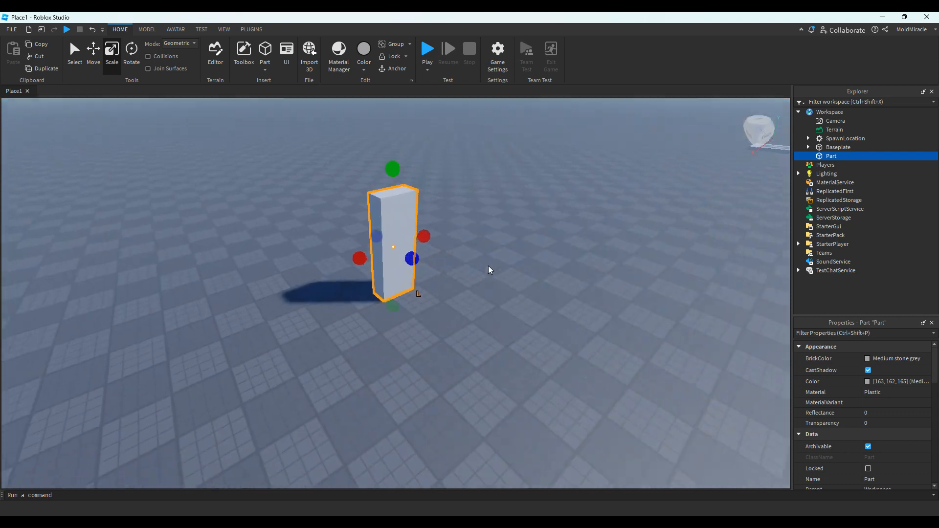
Anchor the tall pillar and shift it sideways along the baseplate with the Move tool
{"action": "key", "text": "f"}
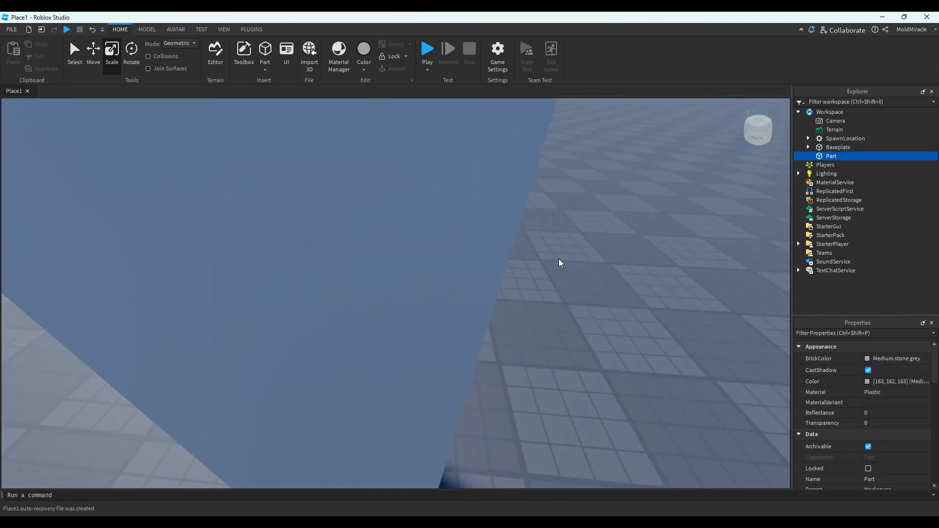
{"action": "scroll", "coordinate": [361, 300], "scroll_direction": "down", "scroll_amount": 5}
{"action": "left_click", "coordinate": [93, 58]}
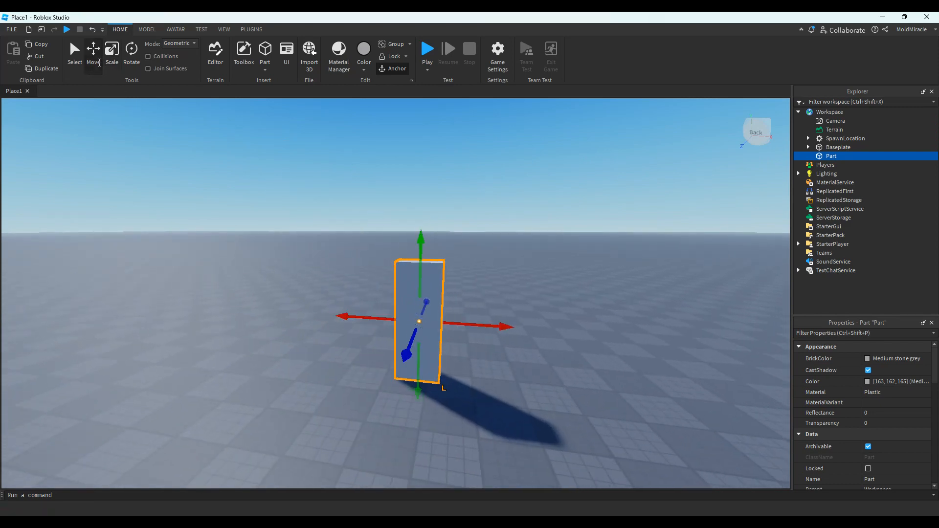
{"action": "left_click_drag", "start_coordinate": [458, 325], "coordinate": [378, 307]}
{"action": "right_click_drag", "start_coordinate": [421, 327], "coordinate": [378, 307]}
{"action": "left_click_drag", "start_coordinate": [378, 307], "coordinate": [386, 274]}
{"action": "left_click", "coordinate": [388, 182]}
{"action": "right_click_drag", "start_coordinate": [388, 183], "coordinate": [426, 251]}
{"action": "left_click", "coordinate": [419, 258]}
{"action": "left_click", "coordinate": [465, 254]}
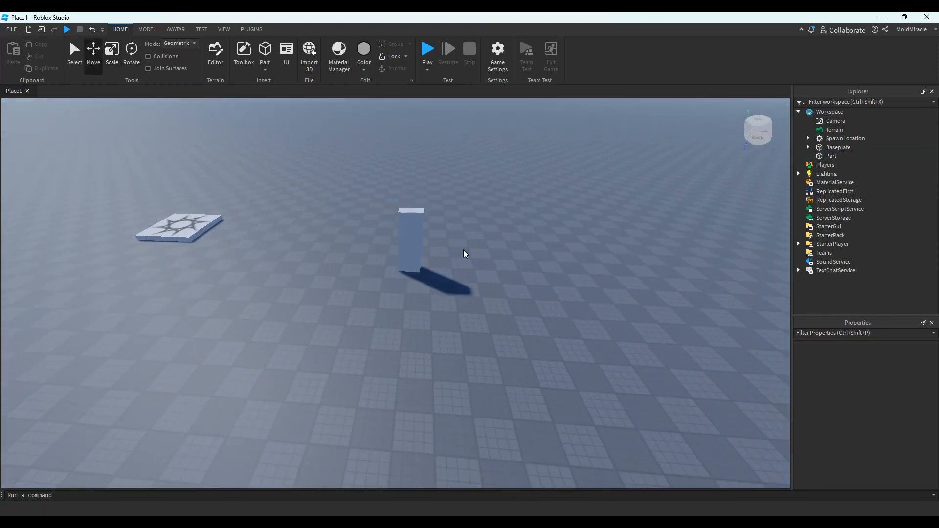
Move the pillar closer to the spawn location and raise it so it floats above the baseplate
{"action": "left_click", "coordinate": [416, 244]}
{"action": "left_click_drag", "start_coordinate": [463, 241], "coordinate": [380, 238]}
{"action": "right_click_drag", "start_coordinate": [379, 238], "coordinate": [381, 222]}
{"action": "left_click_drag", "start_coordinate": [378, 192], "coordinate": [375, 113]}
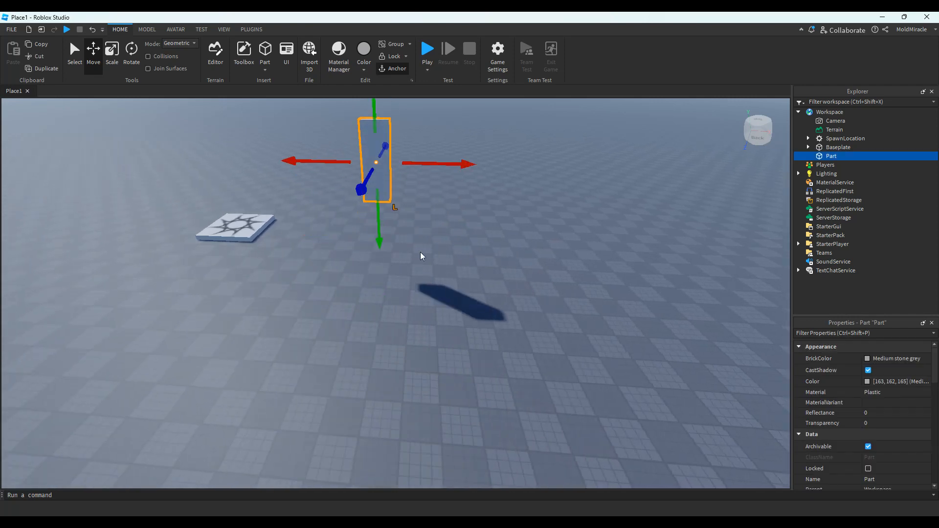
{"action": "left_click", "coordinate": [422, 255]}
{"action": "right_click_drag", "start_coordinate": [421, 255], "coordinate": [419, 250]}
{"action": "left_click", "coordinate": [428, 159]}
{"action": "right_click_drag", "start_coordinate": [445, 337], "coordinate": [446, 322]}
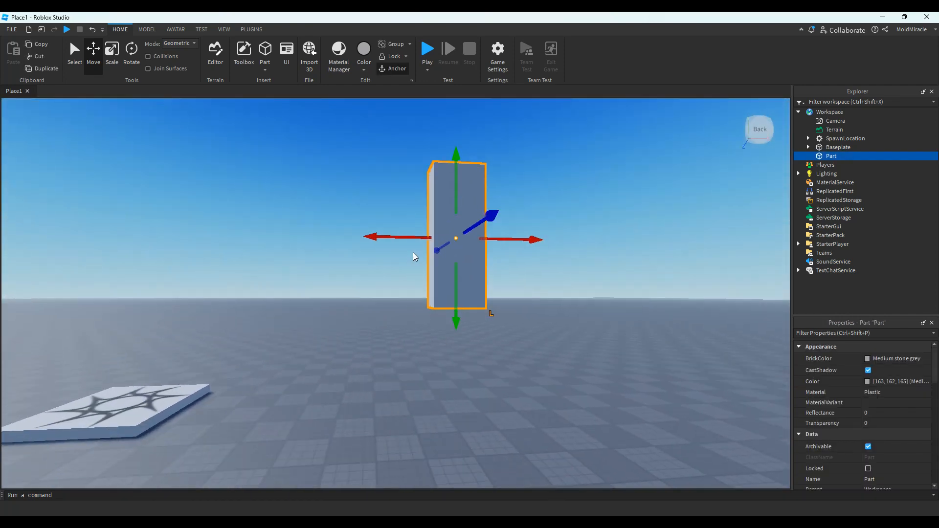
Duplicate the floating pillar and move the copy sideways along the red axis, leaving a gap between the two
{"action": "key", "text": "ctrl+d"}
{"action": "left_click_drag", "start_coordinate": [411, 238], "coordinate": [329, 249]}
{"action": "key", "text": "s"}
{"action": "key", "text": "a"}
{"action": "left_click", "coordinate": [431, 185]}
{"action": "left_click", "coordinate": [385, 196]}
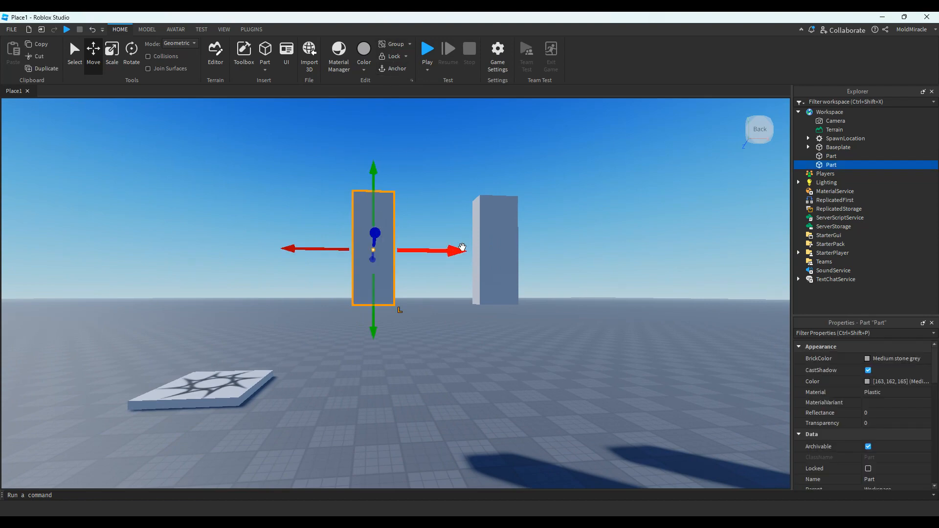
View the two floating pillars from the front and unanchor the copy, keeping the original anchored
{"action": "left_click", "coordinate": [496, 235]}
{"action": "left_click", "coordinate": [460, 150]}
{"action": "key", "text": "w"}
{"action": "right_click_drag", "start_coordinate": [460, 150], "coordinate": [409, 259]}
{"action": "key", "text": "w"}
{"action": "key", "text": "s"}
{"action": "key", "text": "d"}
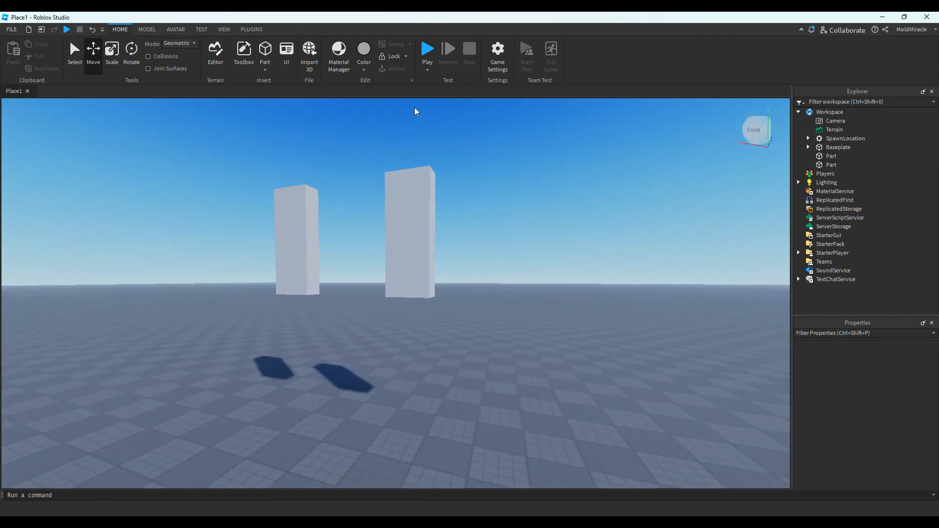
Run the simulation without a character, compare the anchored and unanchored pillars from several angles, and stop it
{"action": "left_click", "coordinate": [437, 104]}
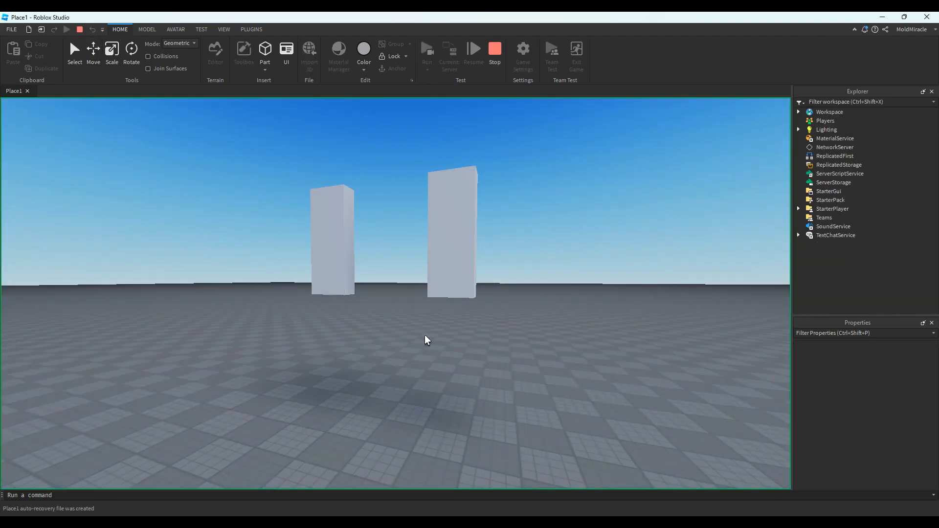
{"action": "right_click_drag", "start_coordinate": [514, 197], "coordinate": [514, 198]}
{"action": "key", "text": "w"}
{"action": "key", "text": "s"}
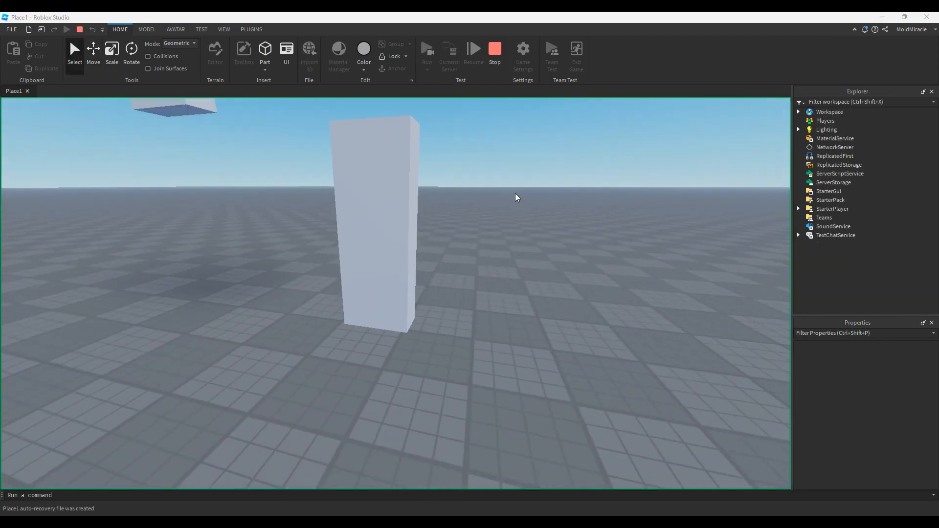
{"action": "right_click_drag", "start_coordinate": [516, 235], "coordinate": [516, 233]}
{"action": "key", "text": "s"}
{"action": "key", "text": "w"}
{"action": "key", "text": "s"}
{"action": "key", "text": "w"}
{"action": "key", "text": "w"}
{"action": "key", "text": "s"}
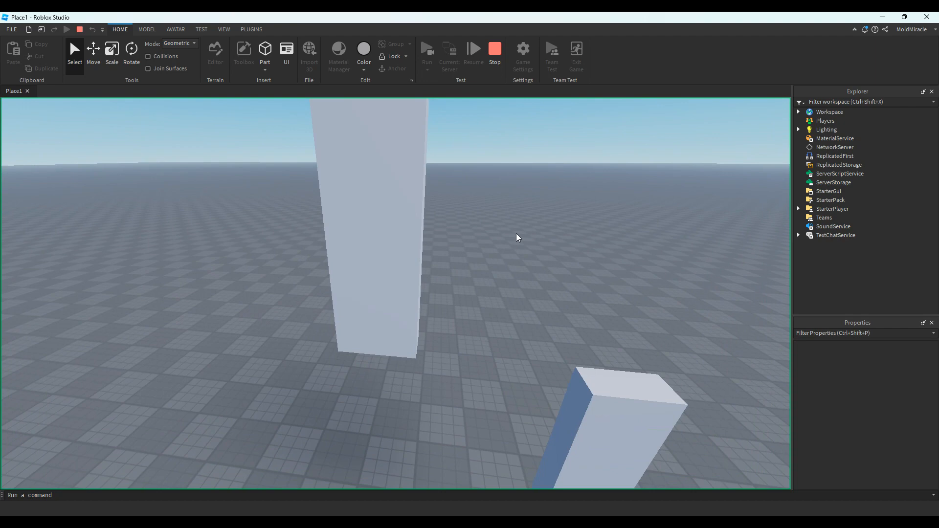
{"action": "key", "text": "d"}
{"action": "right_click_drag", "start_coordinate": [516, 234], "coordinate": [509, 235]}
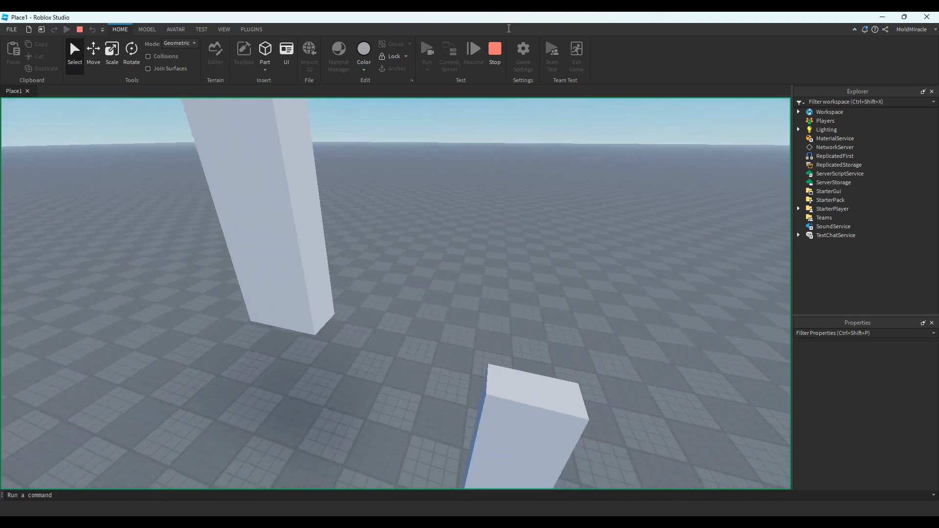
{"action": "left_click", "coordinate": [497, 42]}
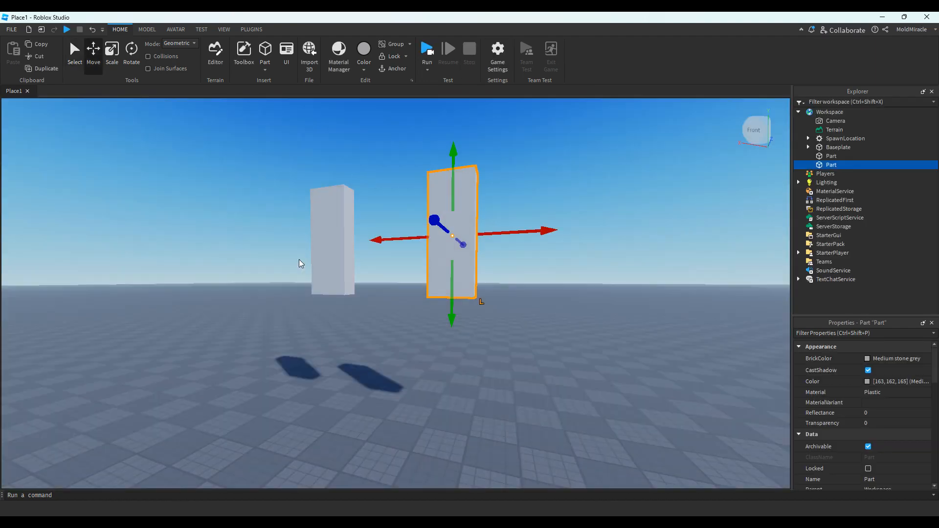
Delete both pillars from the workspace and bring the spawn location back into view
{"action": "key", "text": "Delete"}
{"action": "left_click", "coordinate": [345, 253]}
{"action": "key", "text": "Delete"}
{"action": "right_click_drag", "start_coordinate": [285, 348], "coordinate": [285, 348]}
{"action": "key", "text": "s"}
{"action": "key", "text": "a"}
{"action": "key", "text": "w"}
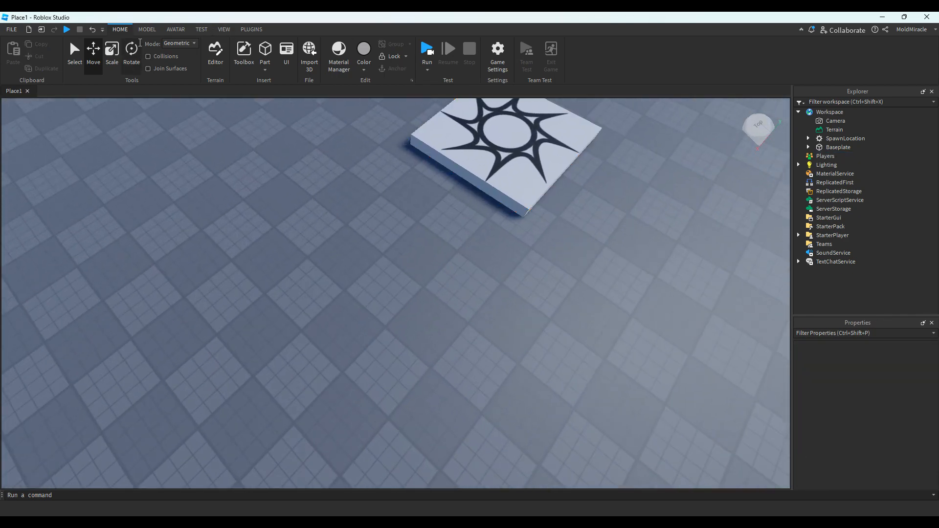
Examine the modelling tools for snapping, pivots, alignment, parts, solid modeling, constraints, gameplay effects and scripts
{"action": "left_click", "coordinate": [141, 32]}
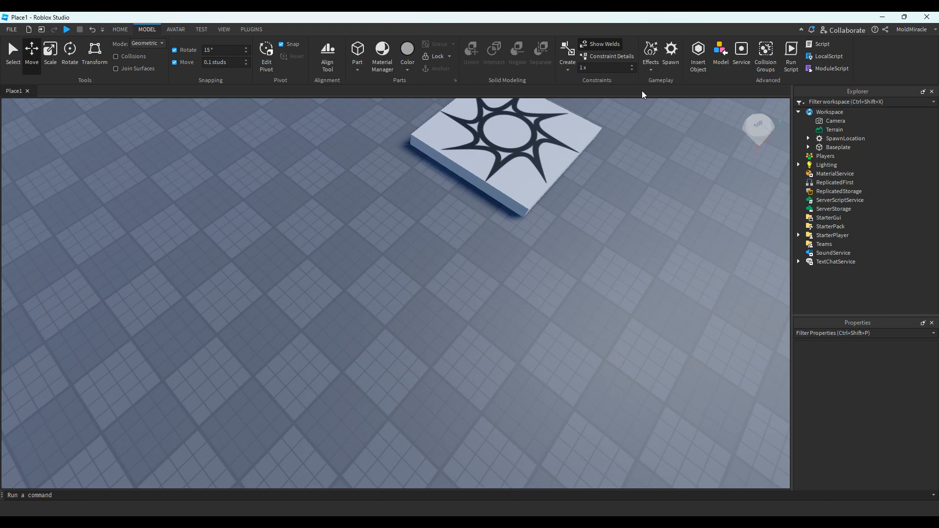
{"action": "right_click_drag", "start_coordinate": [548, 274], "coordinate": [548, 274]}
{"action": "key", "text": "a"}
{"action": "key", "text": "w"}
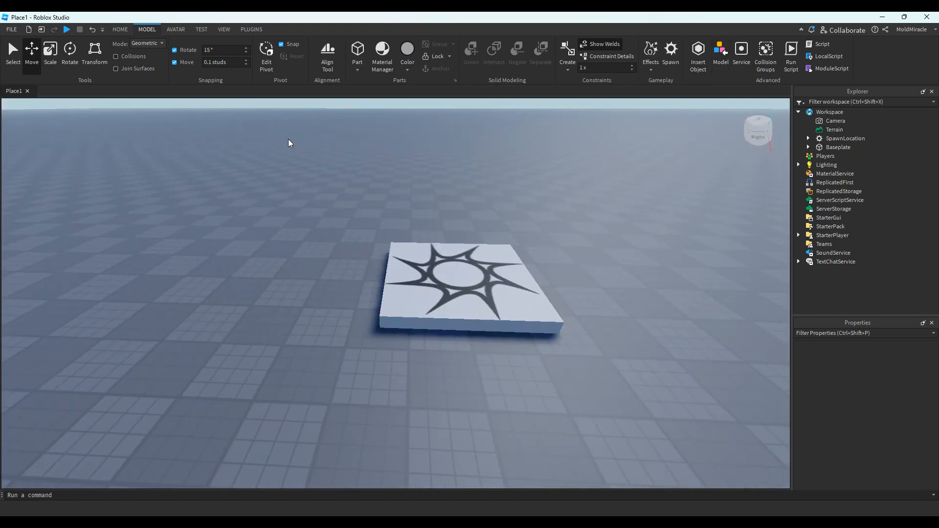
{"action": "key", "text": "a"}
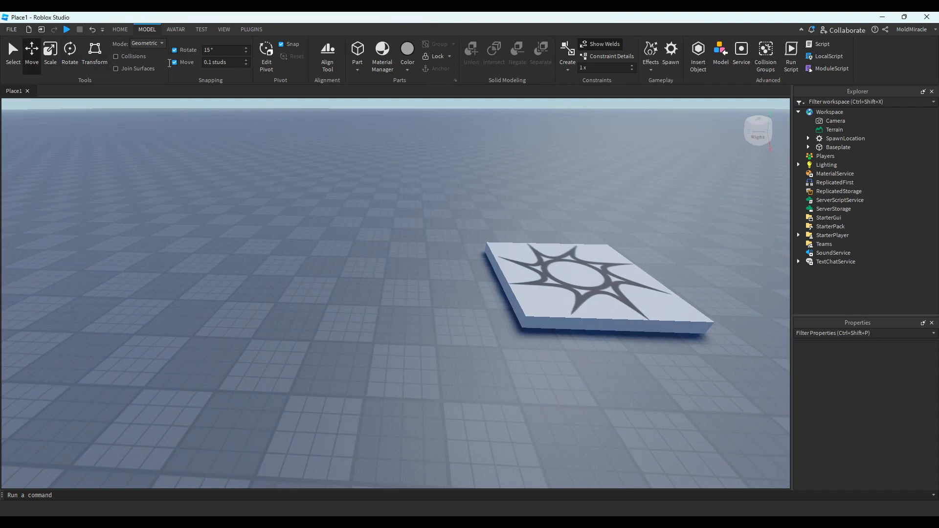
{"action": "right_click_drag", "start_coordinate": [298, 249], "coordinate": [297, 250]}
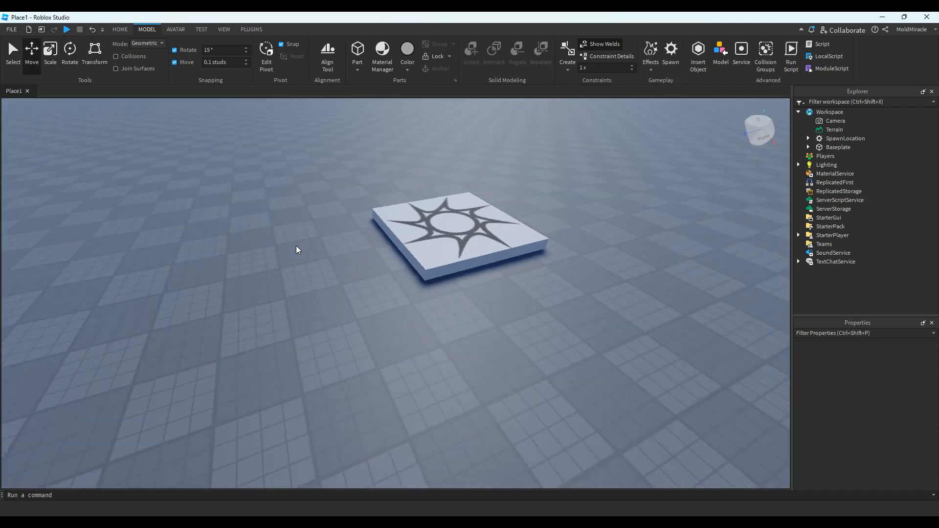
{"action": "key", "text": "d"}
{"action": "key", "text": "a"}
{"action": "key", "text": "a"}
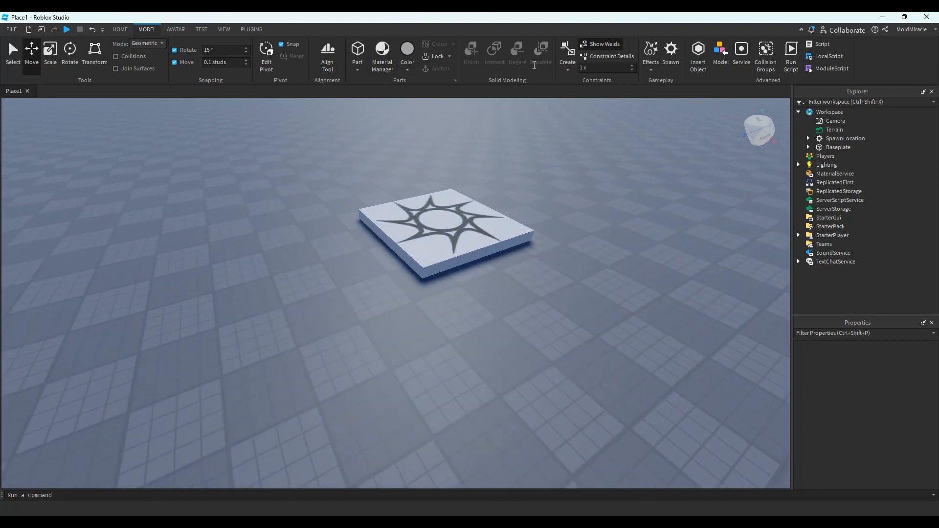
Look at the avatar tools, review the modelling tools once more and return to the home tools
{"action": "left_click", "coordinate": [176, 29]}
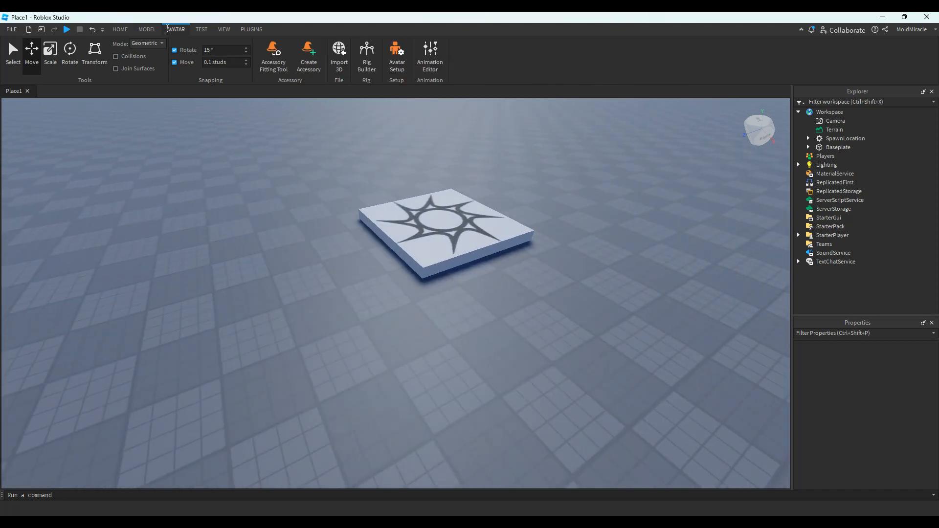
{"action": "left_click", "coordinate": [159, 29]}
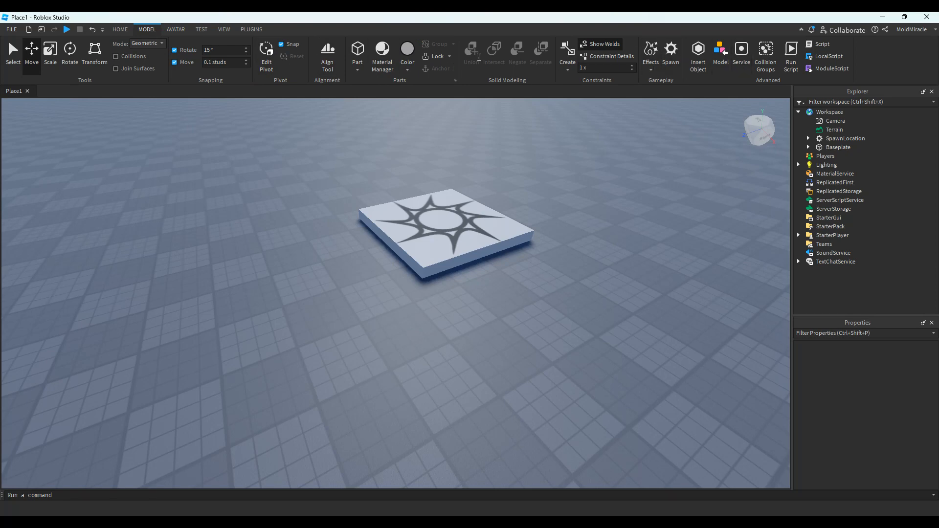
{"action": "right_click_drag", "start_coordinate": [426, 233], "coordinate": [484, 233]}
{"action": "key", "text": "s"}
{"action": "left_click", "coordinate": [122, 30]}
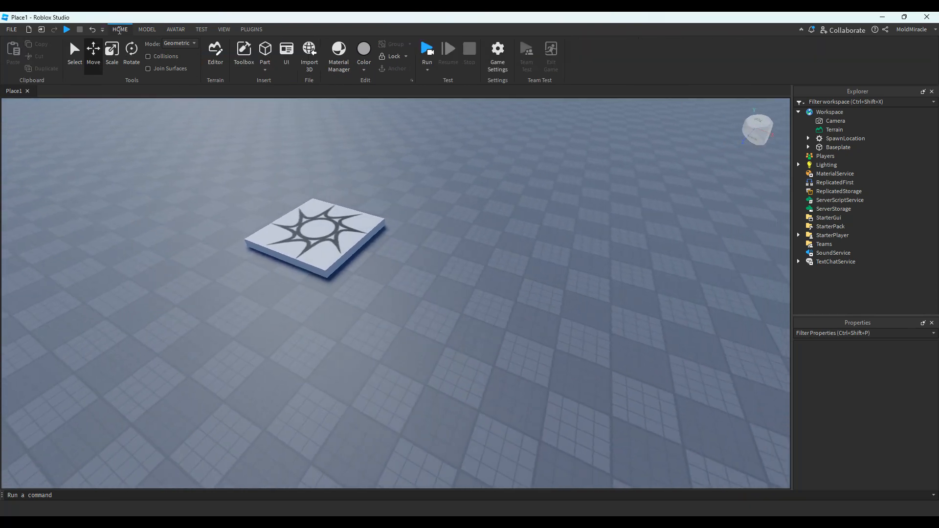
Switch to the modelling tools and insert a block part on an empty area of the baseplate
{"action": "key", "text": "w"}
{"action": "right_click_drag", "start_coordinate": [313, 186], "coordinate": [349, 186]}
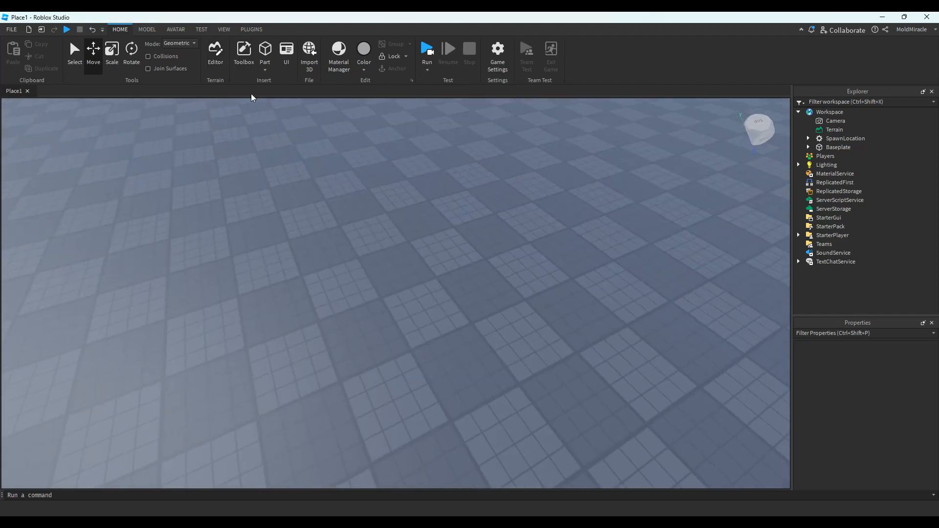
{"action": "left_click", "coordinate": [264, 61]}
{"action": "left_click", "coordinate": [147, 30]}
{"action": "key", "text": "a"}
{"action": "key", "text": "w"}
{"action": "right_click_drag", "start_coordinate": [546, 273], "coordinate": [544, 278]}
{"action": "key", "text": "s"}
{"action": "left_click", "coordinate": [438, 317]}
{"action": "right_click_drag", "start_coordinate": [453, 324], "coordinate": [453, 327]}
{"action": "key", "text": "w"}
{"action": "key", "text": "s"}
{"action": "left_click", "coordinate": [405, 277]}
{"action": "key", "text": "a"}
{"action": "key", "text": "s"}
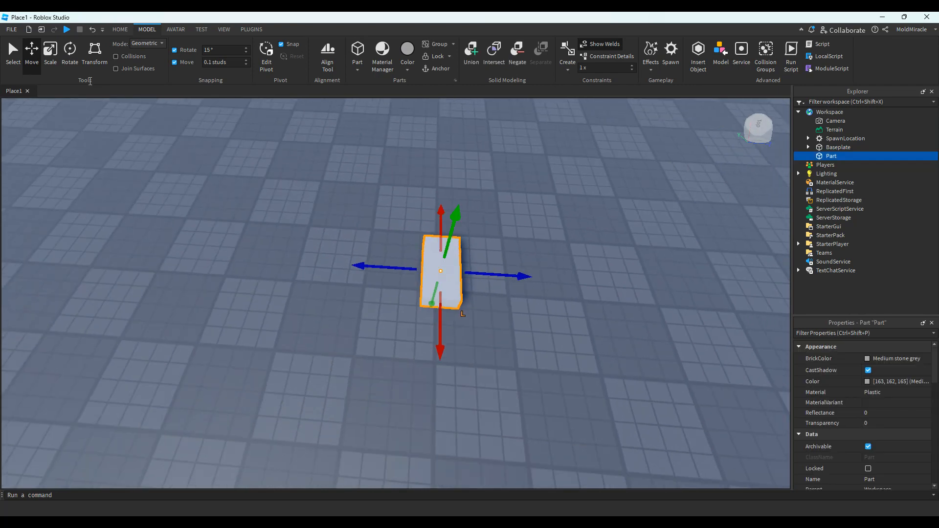
Scale the block part outward along both horizontal axes into a wide, flat slab
{"action": "left_click", "coordinate": [51, 56]}
{"action": "left_click_drag", "start_coordinate": [410, 274], "coordinate": [358, 267]}
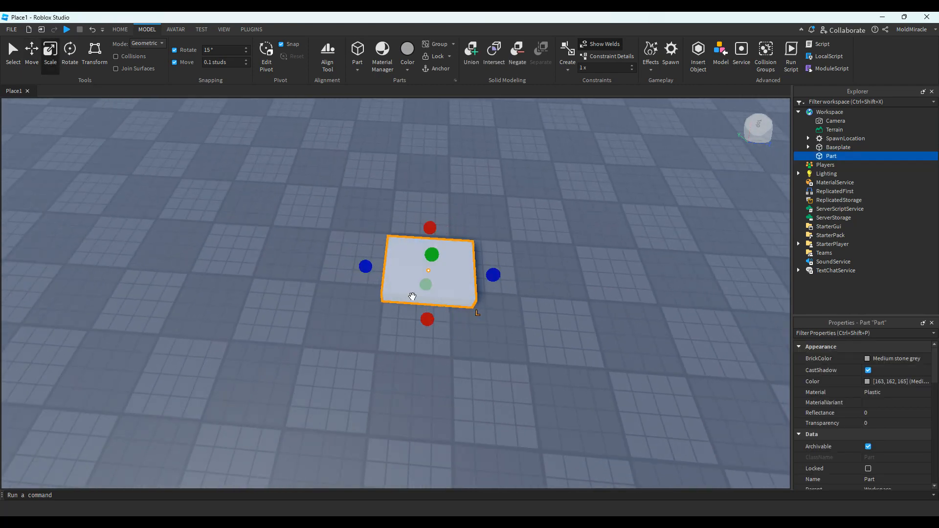
{"action": "left_click_drag", "start_coordinate": [427, 321], "coordinate": [428, 332]}
{"action": "left_click", "coordinate": [477, 199]}
{"action": "left_click", "coordinate": [420, 274]}
{"action": "right_click_drag", "start_coordinate": [421, 274], "coordinate": [434, 214]}
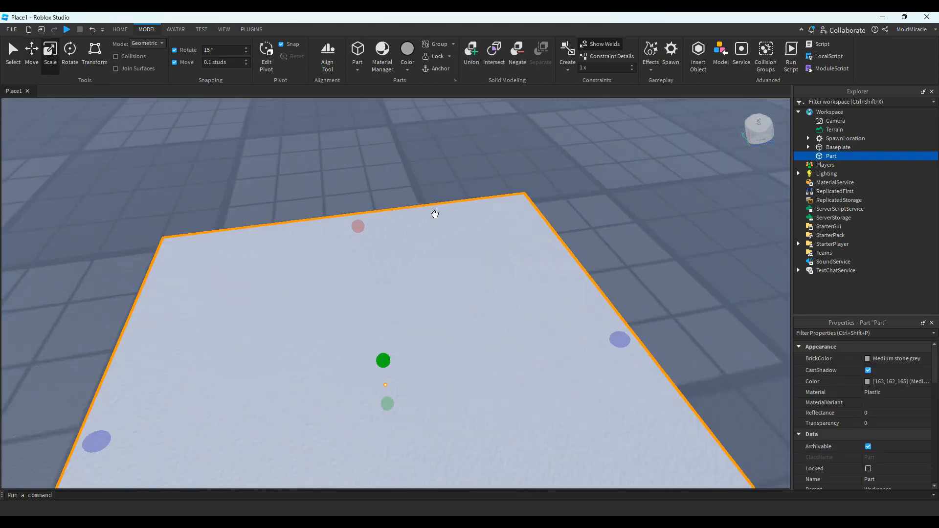
{"action": "key", "text": "s"}
{"action": "key", "text": "w"}
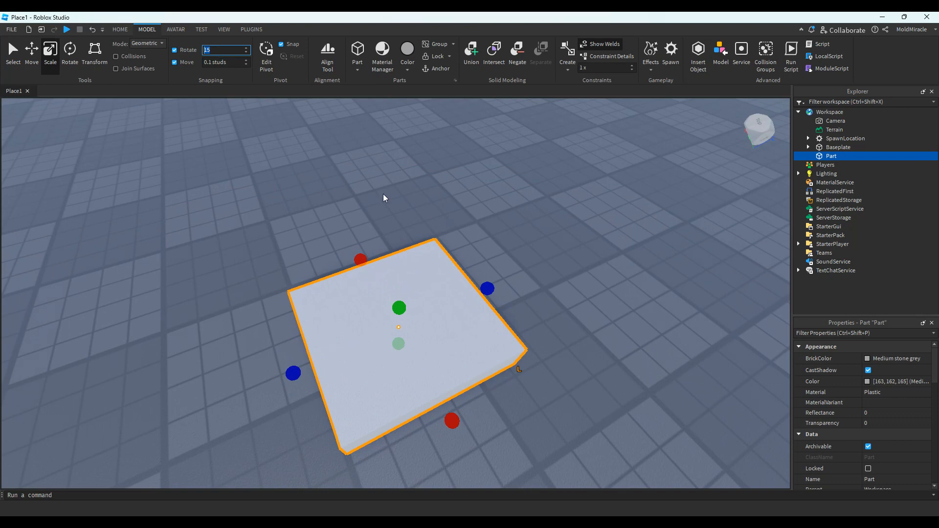
Rotate the slab with 15° rotation snapping and set the move snapping to 0.5 studs
{"action": "key", "text": "ctrl+4"}
{"action": "left_click_drag", "start_coordinate": [462, 326], "coordinate": [392, 274]}
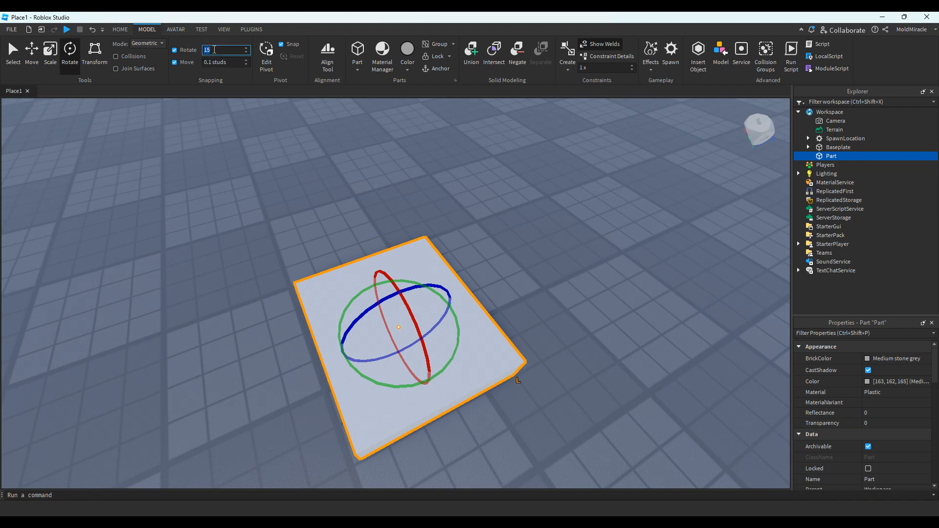
{"action": "left_click_drag", "start_coordinate": [459, 333], "coordinate": [313, 313]}
{"action": "left_click_drag", "start_coordinate": [453, 338], "coordinate": [489, 368]}
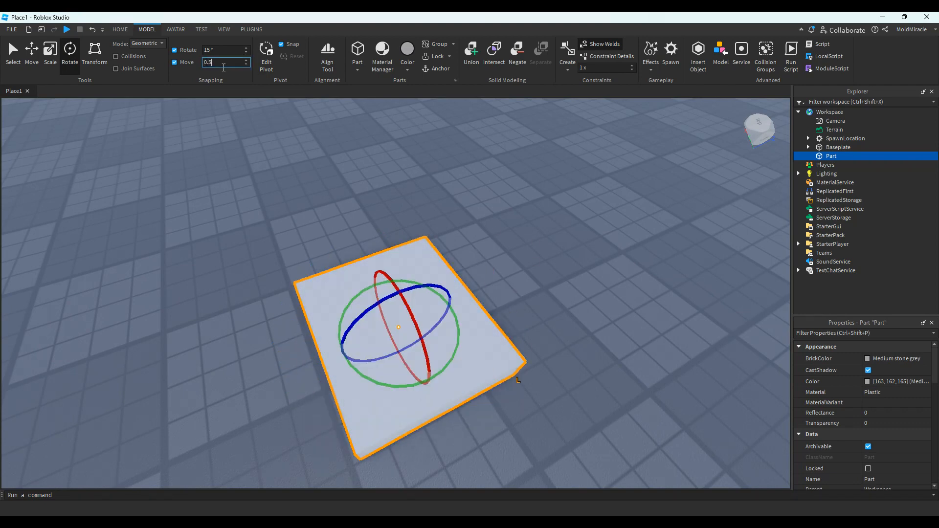
{"action": "left_click_drag", "start_coordinate": [438, 287], "coordinate": [397, 283]}
Resize the slab along one horizontal axis using the 0.5 stud snapping
{"action": "left_click", "coordinate": [468, 266]}
{"action": "right_click_drag", "start_coordinate": [467, 266], "coordinate": [287, 293]}
{"action": "key", "text": "s"}
{"action": "left_click", "coordinate": [287, 293]}
{"action": "key", "text": "a"}
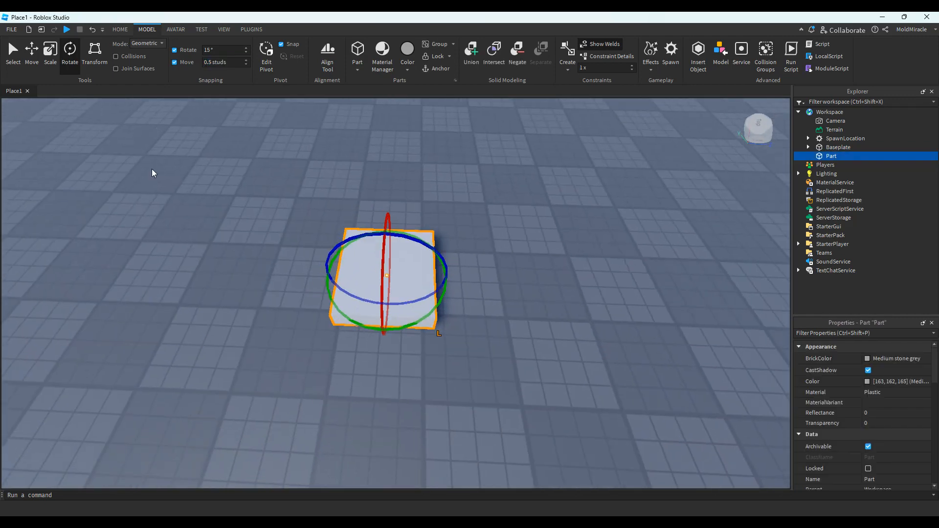
{"action": "key", "text": "w"}
{"action": "left_click", "coordinate": [47, 53]}
{"action": "left_click_drag", "start_coordinate": [477, 267], "coordinate": [454, 265]}
Duplicate the slab, place the copy flush beside the original and delete the copy
{"action": "key", "text": "ctrl+2"}
{"action": "key", "text": "ctrl+d"}
{"action": "left_click_drag", "start_coordinate": [297, 259], "coordinate": [362, 333]}
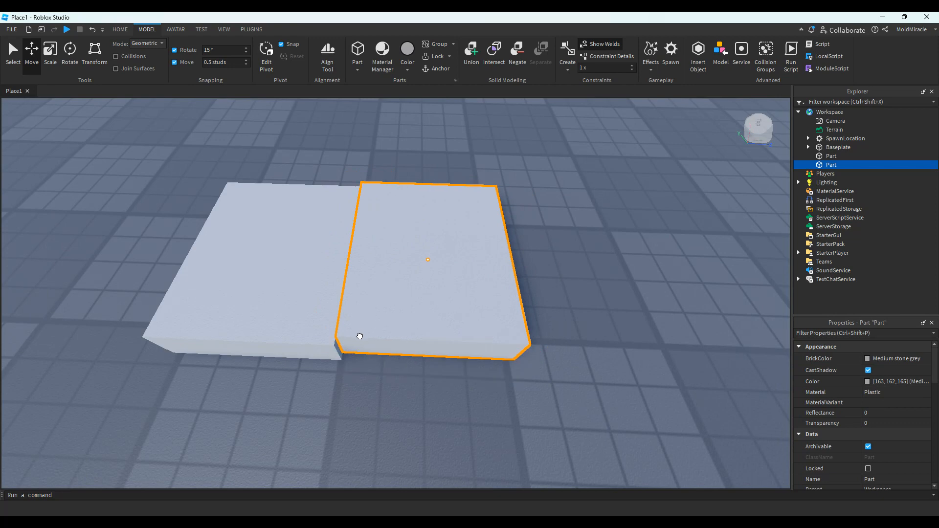
{"action": "left_click", "coordinate": [585, 339]}
{"action": "left_click", "coordinate": [452, 316]}
{"action": "key", "text": "Delete"}
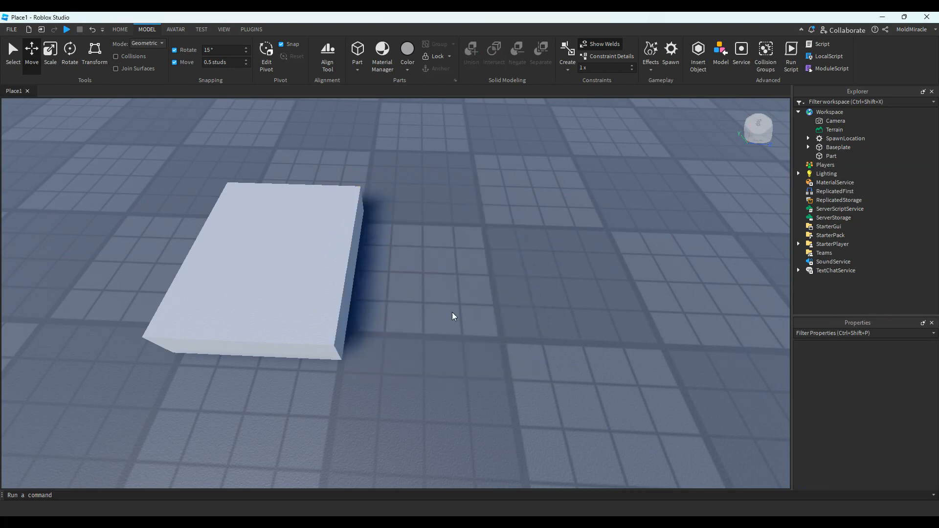
Set the move snapping to 0.1 studs and scale the slab down into a narrow bar
{"action": "left_click", "coordinate": [332, 275]}
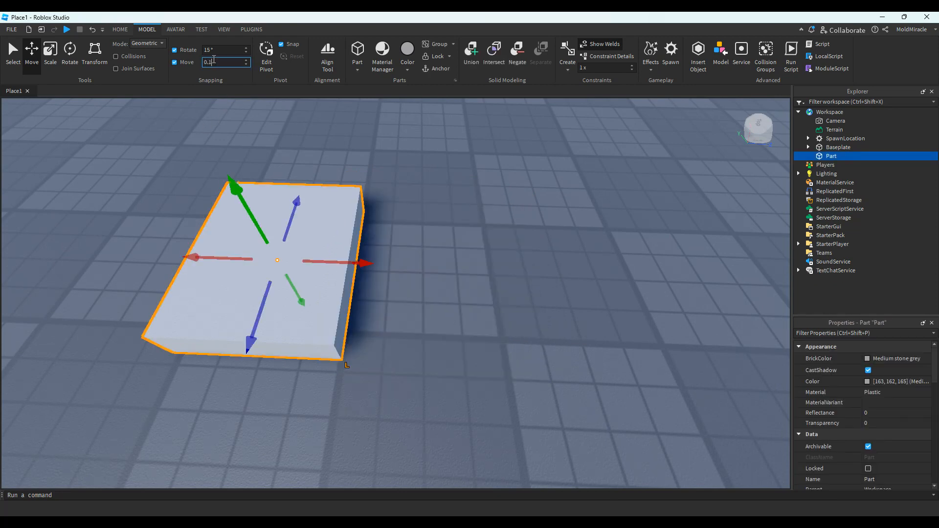
{"action": "left_click", "coordinate": [491, 270]}
{"action": "left_click", "coordinate": [329, 284]}
{"action": "key", "text": "f"}
{"action": "left_click", "coordinate": [48, 55]}
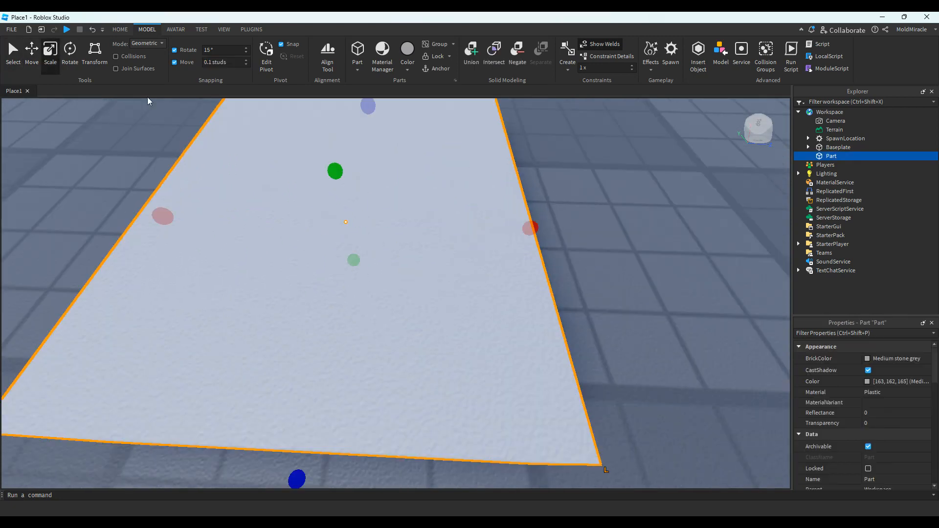
{"action": "scroll", "coordinate": [484, 257], "scroll_direction": "down", "scroll_amount": 3}
{"action": "left_click_drag", "start_coordinate": [487, 255], "coordinate": [375, 254]}
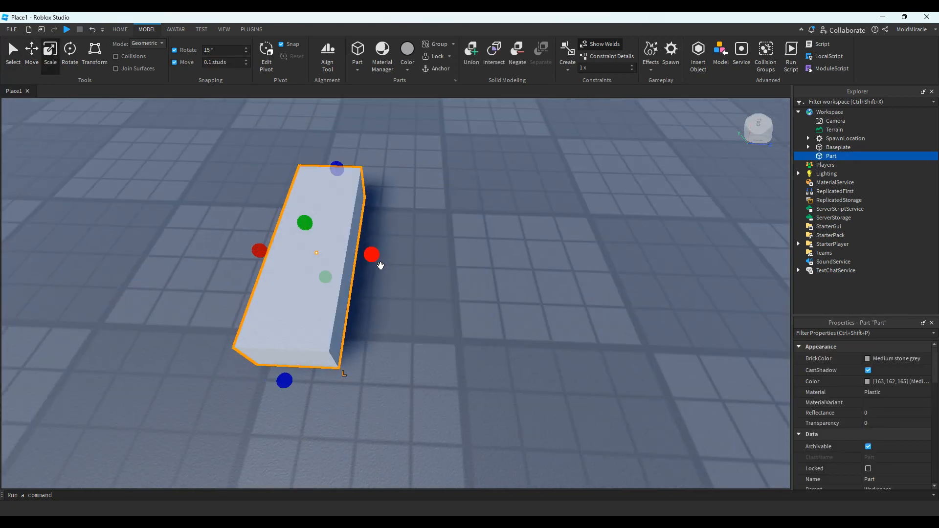
Duplicate the narrow bar and move the copy directly beside the original
{"action": "key", "text": "ctrl+1"}
{"action": "key", "text": "ctrl+2"}
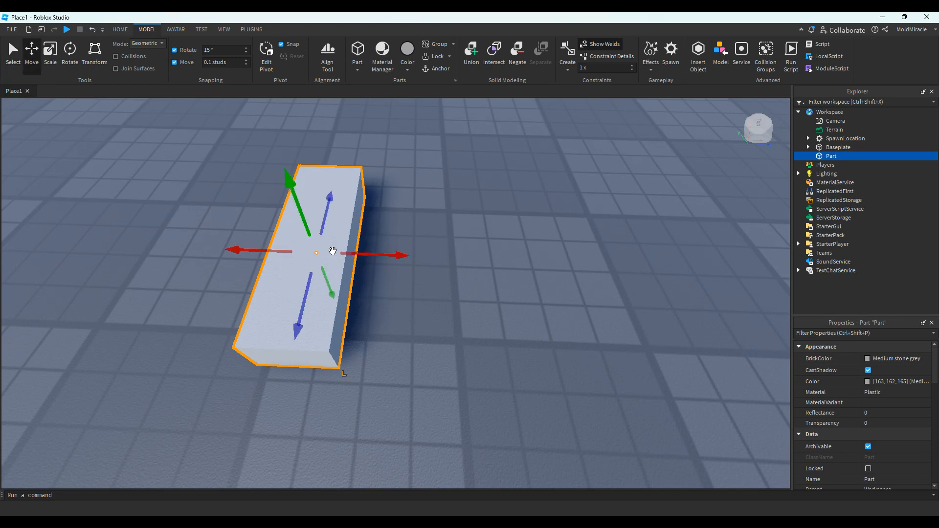
{"action": "key", "text": "ctrl+d"}
{"action": "left_click_drag", "start_coordinate": [382, 256], "coordinate": [446, 272]}
{"action": "left_click", "coordinate": [480, 321]}
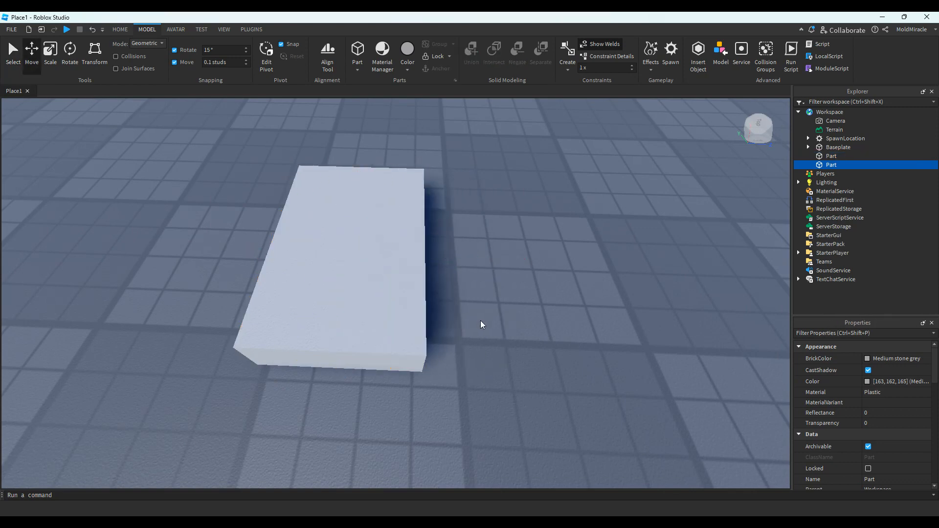
Try a move snapping of 0.3 studs and restore it to 0.1 studs
{"action": "key", "text": "a"}
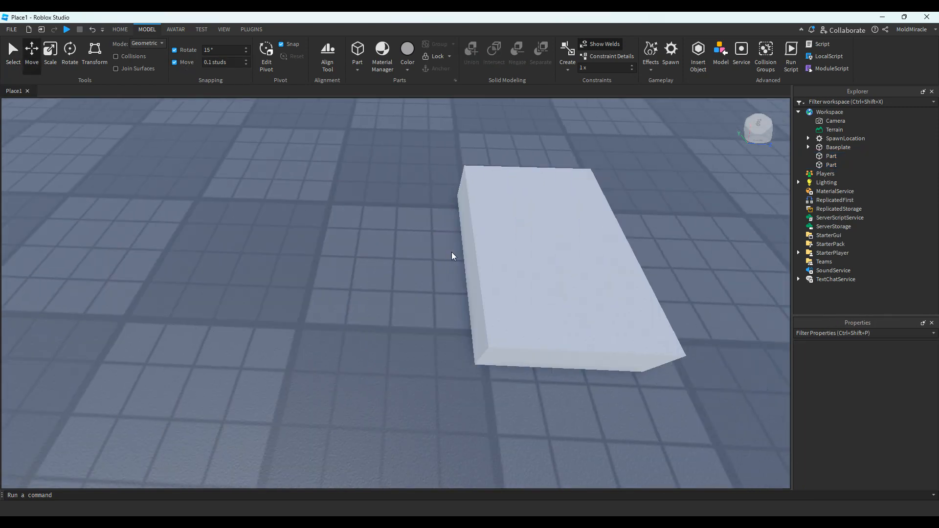
{"action": "key", "text": "d"}
{"action": "key", "text": "a"}
{"action": "left_click", "coordinate": [215, 61]}
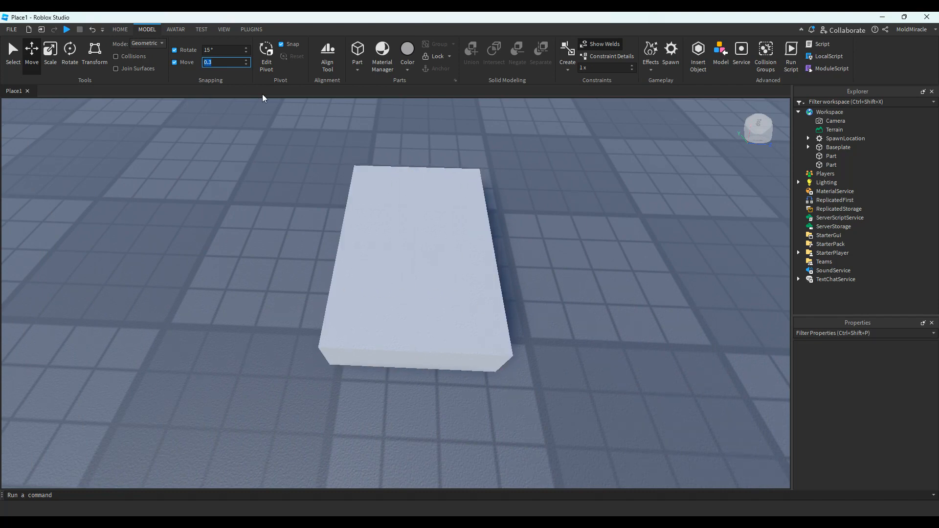
{"action": "key", "text": "Down"}
{"action": "key", "text": "Down"}
{"action": "type", "text": "0.3"}
{"action": "right_click_drag", "start_coordinate": [573, 233], "coordinate": [503, 248]}
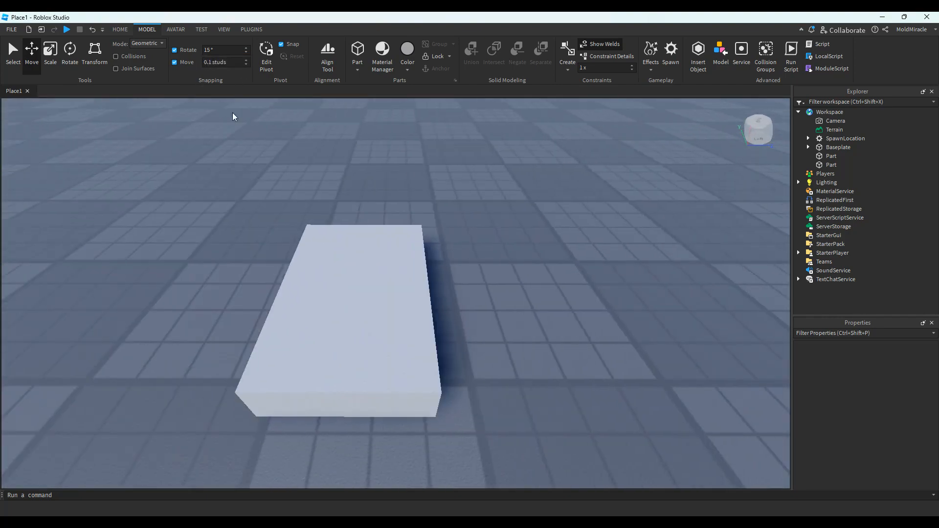
Separate the two bars, slide the left one back against its neighbour and delete it
{"action": "right_click_drag", "start_coordinate": [234, 113], "coordinate": [437, 187]}
{"action": "key", "text": "w"}
{"action": "key", "text": "s"}
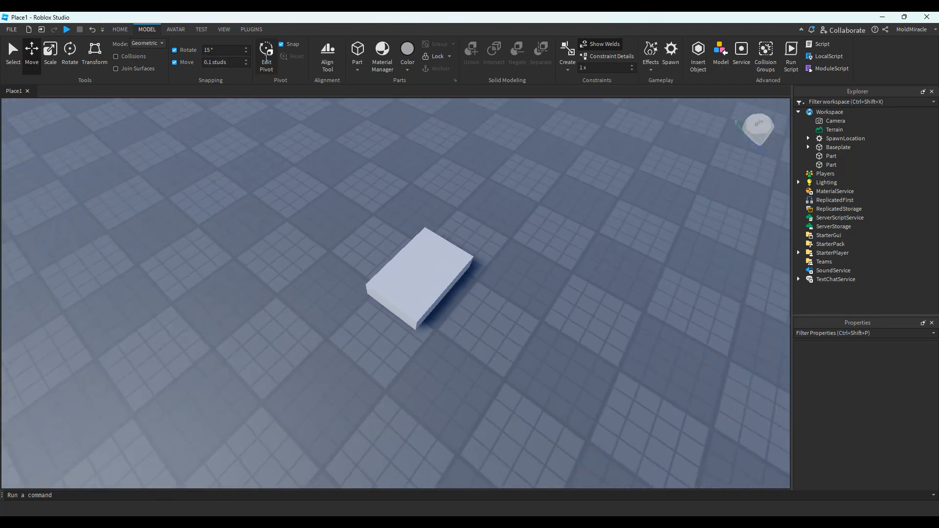
{"action": "key", "text": "w"}
{"action": "key", "text": "s"}
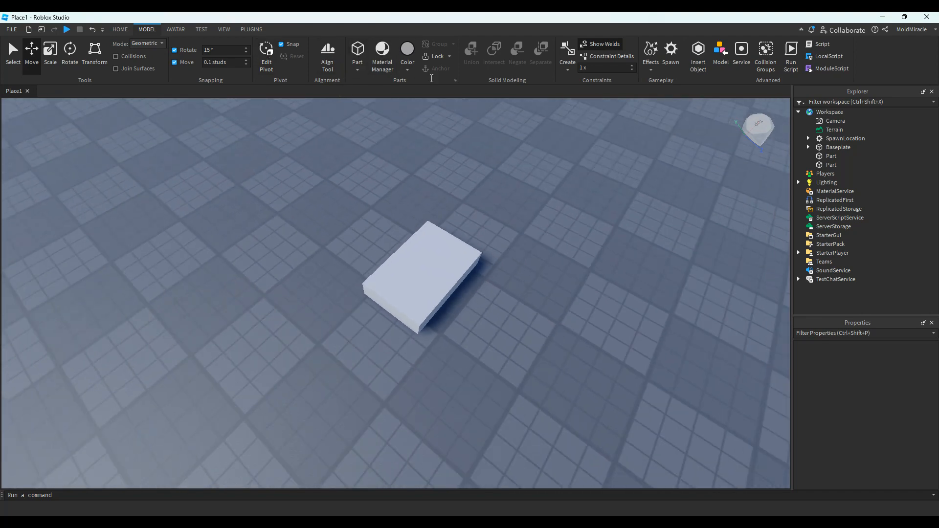
{"action": "left_click_drag", "start_coordinate": [438, 228], "coordinate": [427, 219]}
{"action": "right_click_drag", "start_coordinate": [427, 219], "coordinate": [502, 165]}
{"action": "left_click", "coordinate": [503, 166]}
{"action": "key", "text": "w"}
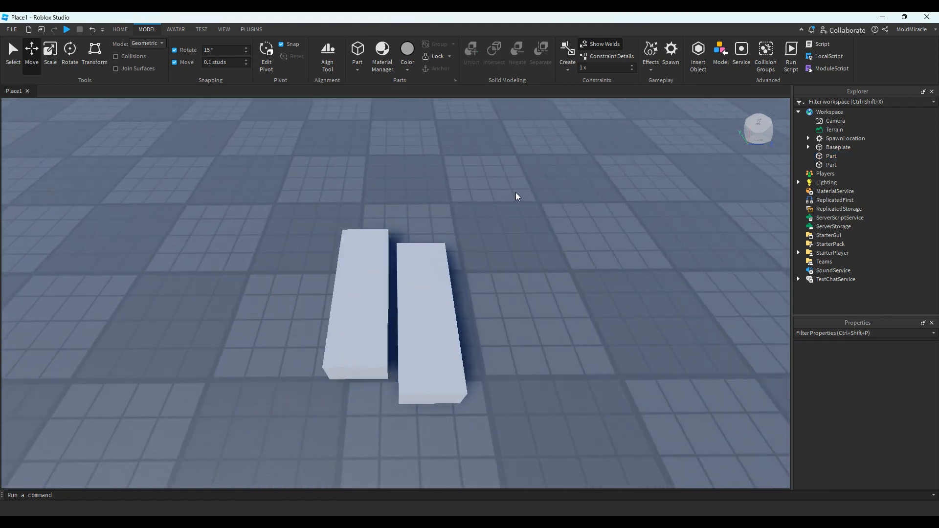
{"action": "left_click", "coordinate": [350, 313]}
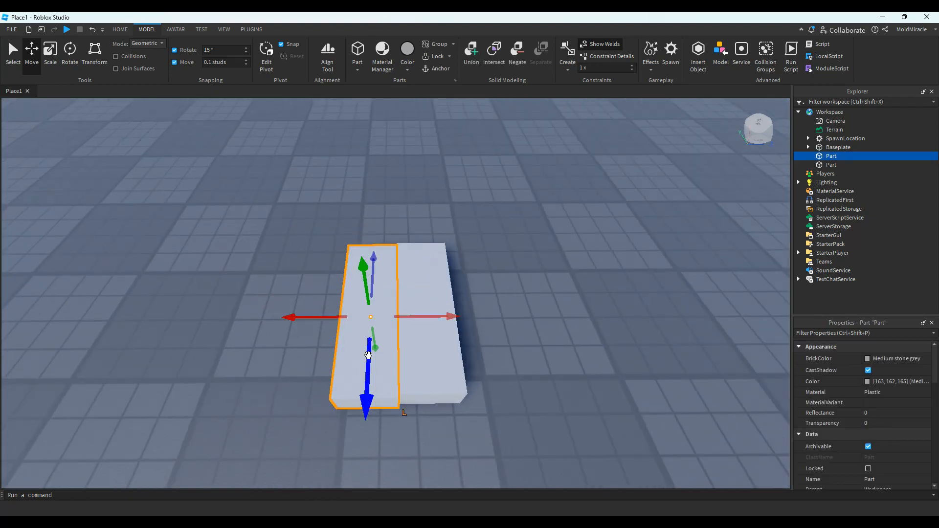
{"action": "key", "text": "Delete"}
Scale the remaining bar sideways into a wide, flat slab
{"action": "left_click", "coordinate": [441, 342]}
{"action": "right_click_drag", "start_coordinate": [432, 147], "coordinate": [337, 330]}
{"action": "key", "text": "ctrl+3"}
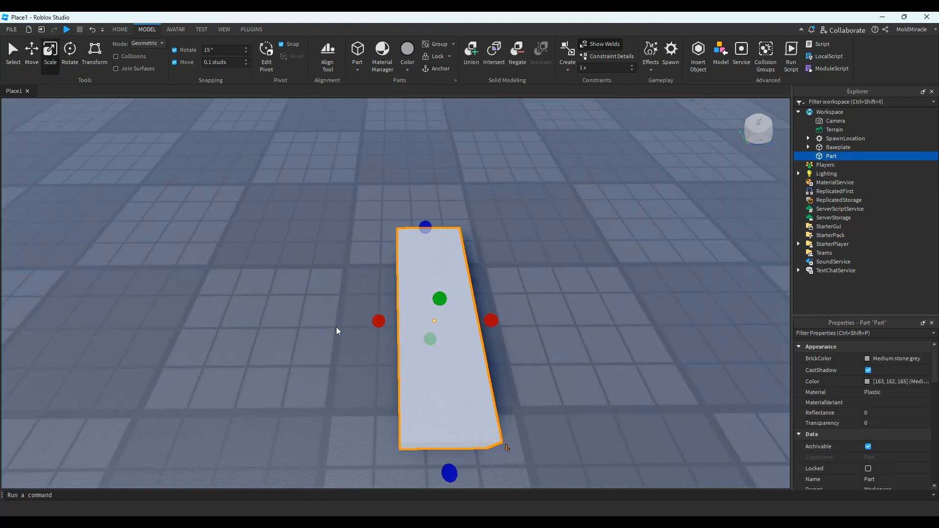
{"action": "key", "text": "w"}
{"action": "left_click_drag", "start_coordinate": [352, 332], "coordinate": [254, 332]}
{"action": "key", "text": "s"}
{"action": "left_click", "coordinate": [583, 220]}
{"action": "left_click", "coordinate": [353, 306]}
{"action": "key", "text": "w"}
{"action": "left_click_drag", "start_coordinate": [368, 309], "coordinate": [327, 308]}
Insert a cylinder part on top of the slab
{"action": "left_click", "coordinate": [509, 147]}
{"action": "key", "text": "a"}
{"action": "left_click", "coordinate": [543, 257]}
{"action": "right_click_drag", "start_coordinate": [525, 165], "coordinate": [524, 170]}
{"action": "key", "text": "d"}
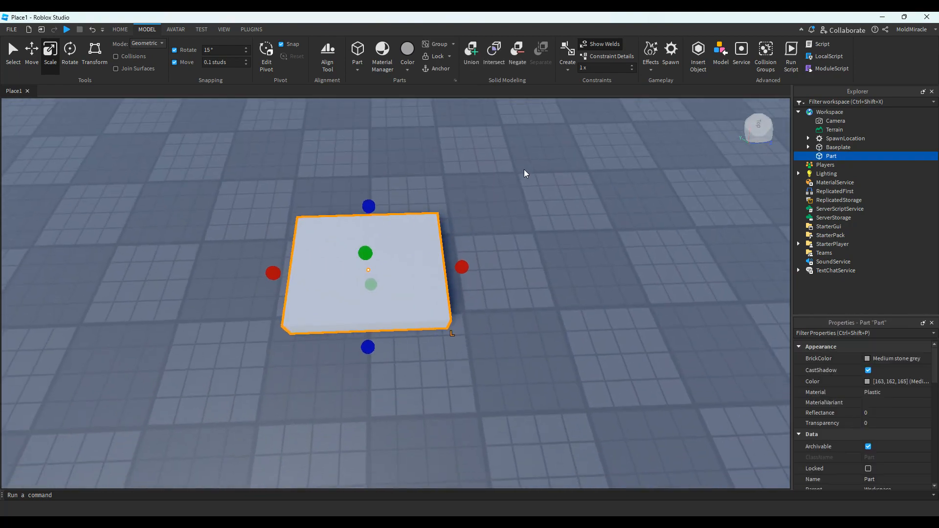
{"action": "key", "text": "w"}
{"action": "left_click", "coordinate": [32, 55]}
{"action": "right_click_drag", "start_coordinate": [450, 254], "coordinate": [450, 253]}
{"action": "key", "text": "s"}
{"action": "key", "text": "a"}
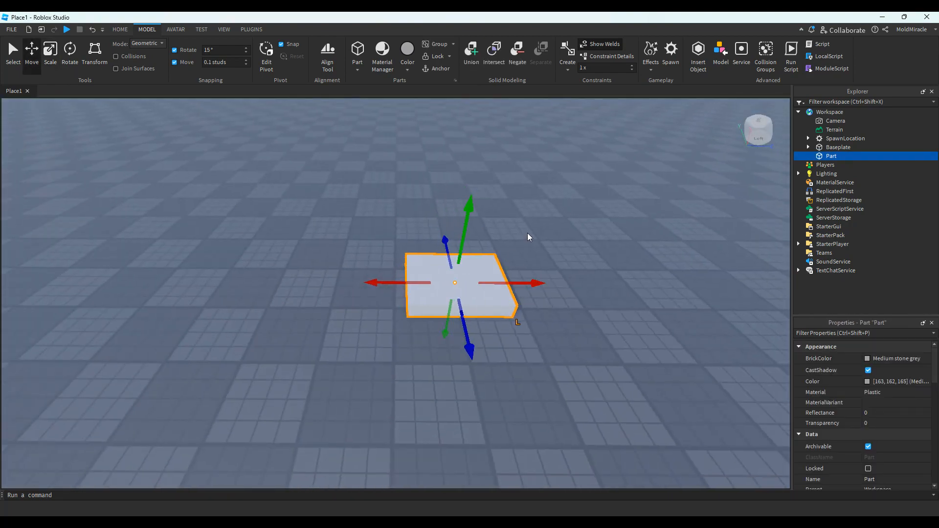
{"action": "left_click", "coordinate": [527, 233]}
{"action": "left_click", "coordinate": [474, 283]}
{"action": "key", "text": "d"}
{"action": "left_click", "coordinate": [493, 249]}
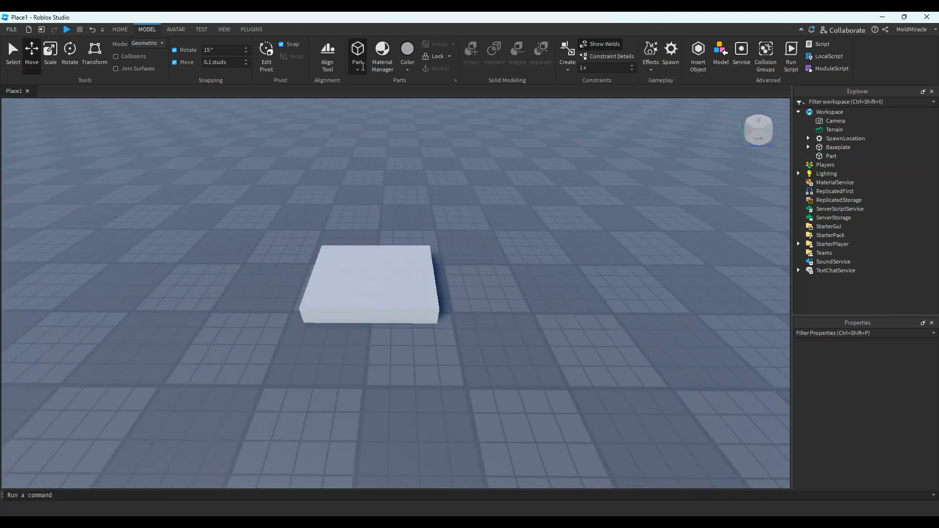
{"action": "left_click", "coordinate": [384, 121]}
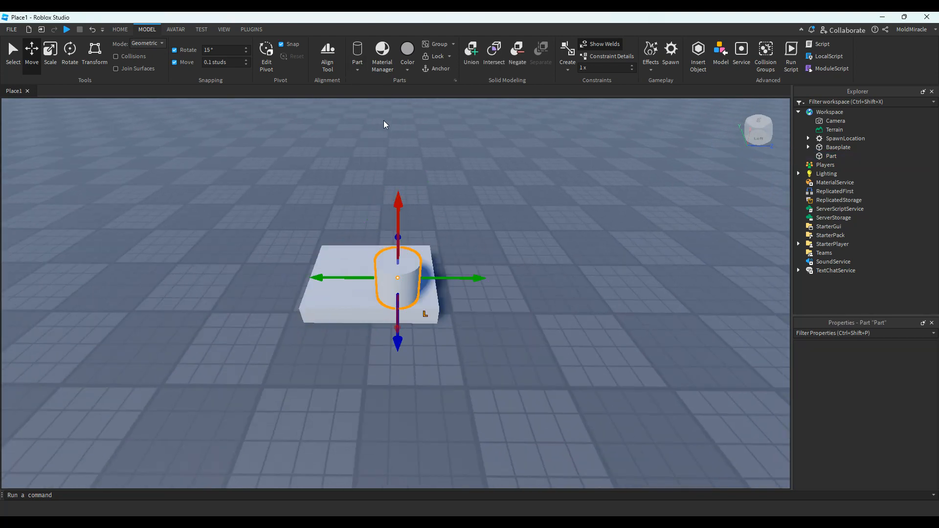
Move the cylinder to the middle of the slab and lengthen it so it passes through the slab
{"action": "key", "text": "w"}
{"action": "left_click_drag", "start_coordinate": [386, 305], "coordinate": [364, 402]}
{"action": "left_click", "coordinate": [51, 61]}
{"action": "key", "text": "w"}
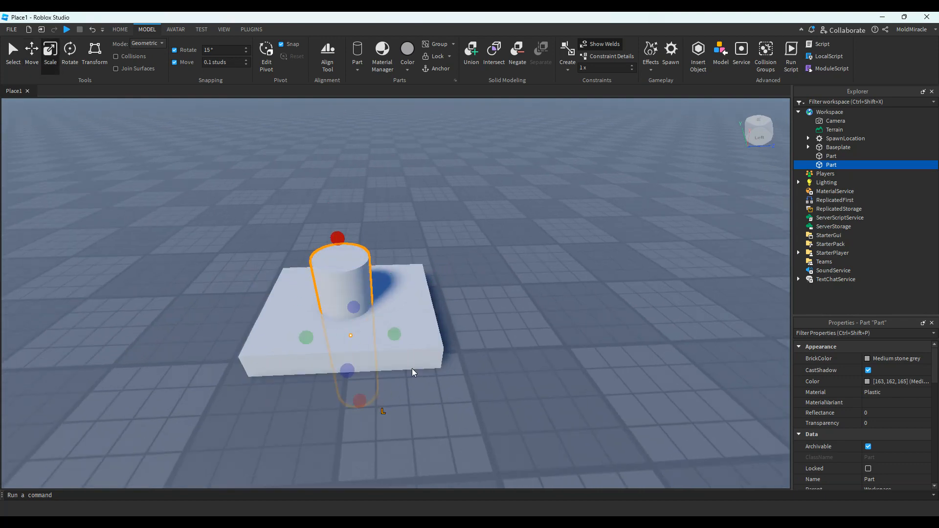
Examine how the cylinder passes through the slab from above and from the sides
{"action": "left_click", "coordinate": [427, 280]}
{"action": "key", "text": "w"}
{"action": "right_click_drag", "start_coordinate": [425, 263], "coordinate": [422, 264]}
{"action": "key", "text": "a"}
{"action": "key", "text": "d"}
{"action": "left_click", "coordinate": [377, 323]}
{"action": "left_click_drag", "start_coordinate": [377, 323], "coordinate": [381, 329]}
{"action": "left_click", "coordinate": [498, 256]}
{"action": "key", "text": "a"}
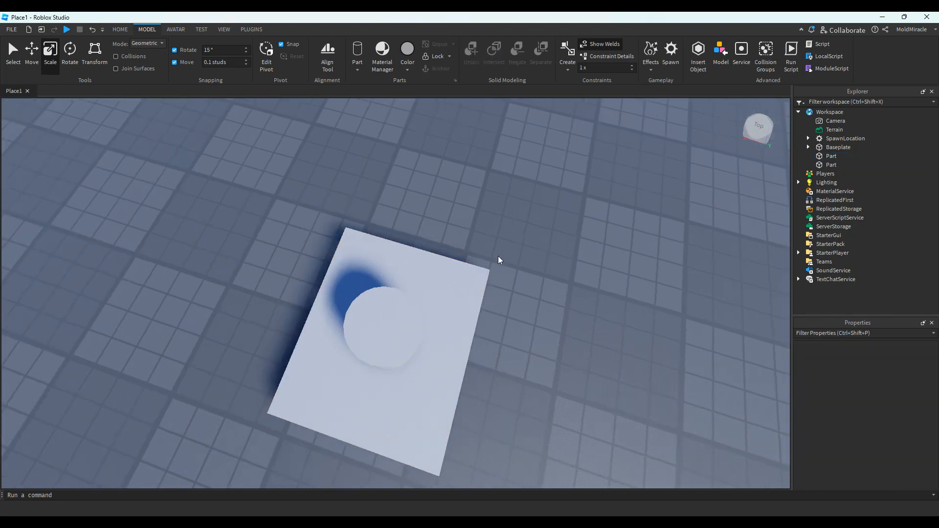
{"action": "right_click_drag", "start_coordinate": [508, 202], "coordinate": [508, 202]}
{"action": "left_click", "coordinate": [277, 270]}
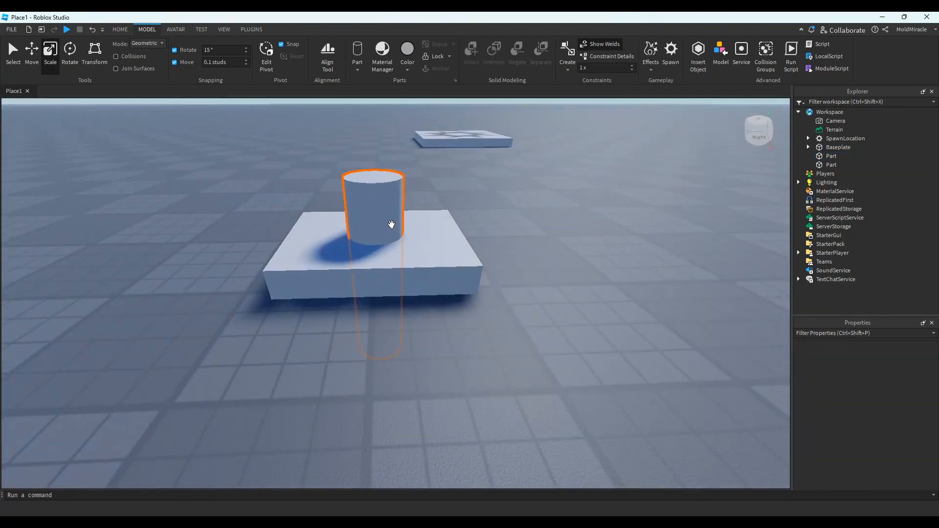
Try moving the cylinder up to stand on the slab and undo that move
{"action": "left_click_drag", "start_coordinate": [386, 223], "coordinate": [385, 225]}
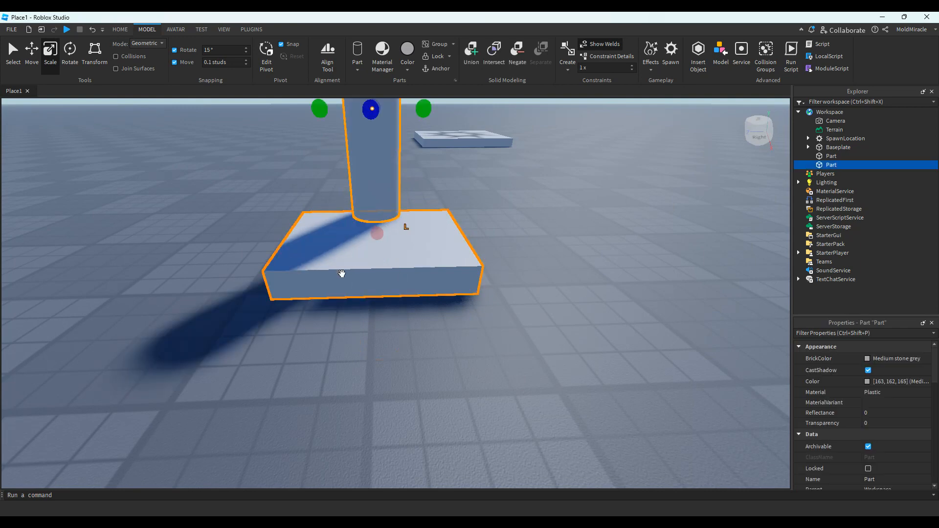
{"action": "left_click", "coordinate": [93, 30]}
{"action": "right_click_drag", "start_coordinate": [479, 251], "coordinate": [479, 255]}
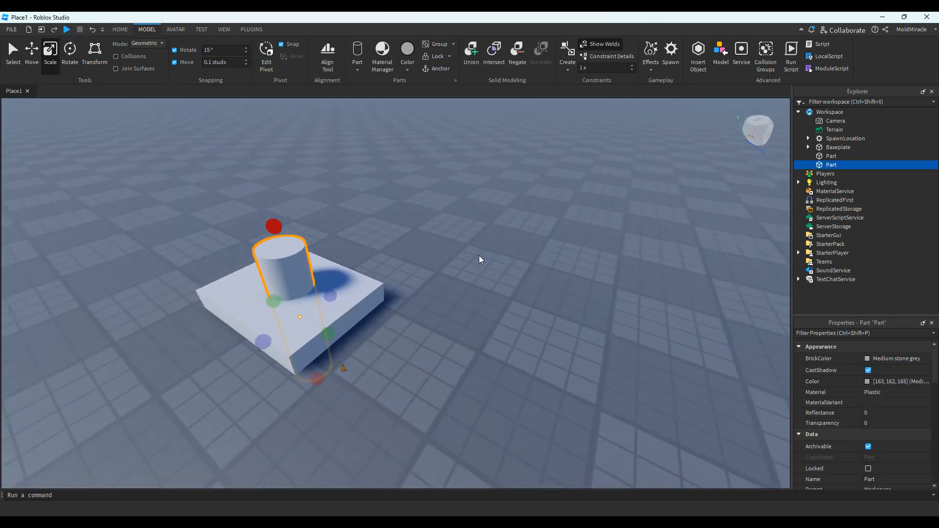
Negate the cylinder that passes through the slab
{"action": "key", "text": "a"}
{"action": "key", "text": "w"}
{"action": "left_click", "coordinate": [517, 61]}
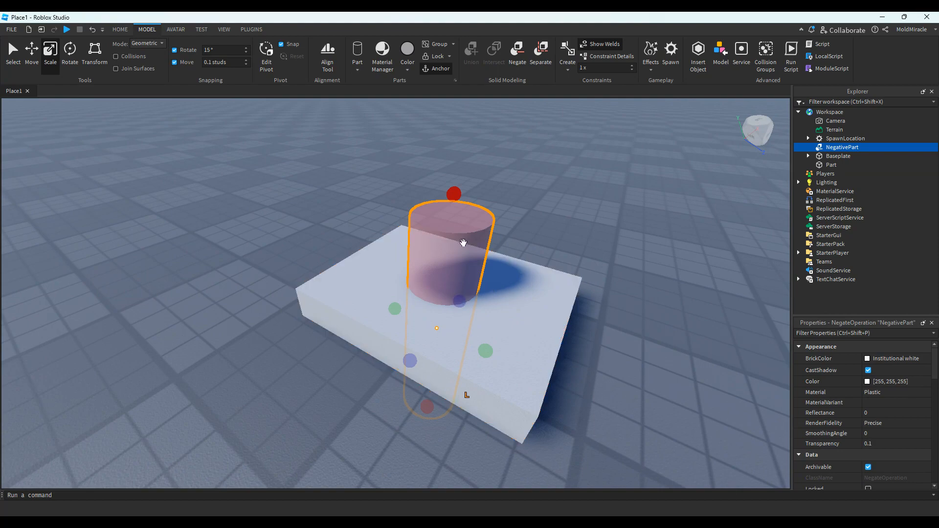
Union the slab with the negated cylinder to cut a round hole through the slab
{"action": "left_click", "coordinate": [597, 163]}
{"action": "key", "text": "d"}
{"action": "key", "text": "w"}
{"action": "right_click_drag", "start_coordinate": [461, 306], "coordinate": [461, 306]}
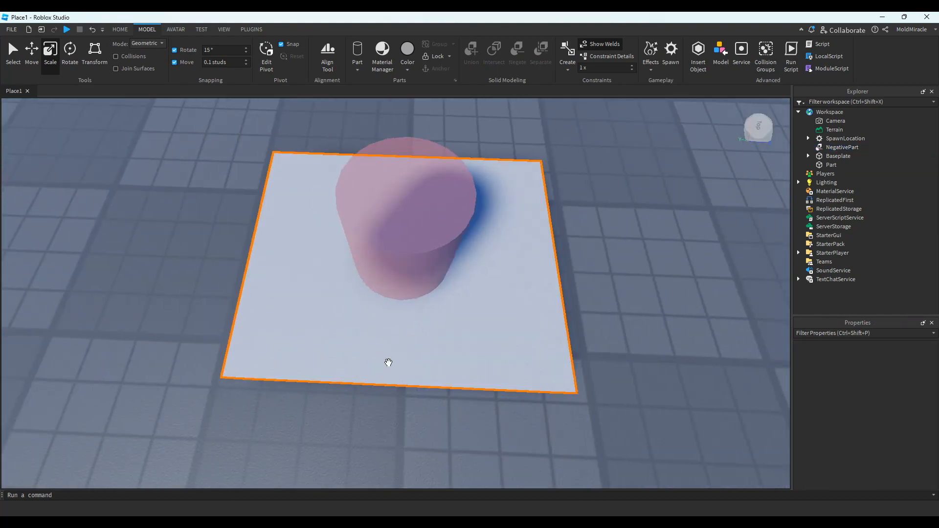
{"action": "left_click", "coordinate": [471, 346]}
{"action": "left_click", "coordinate": [477, 211], "text": "ctrl"}
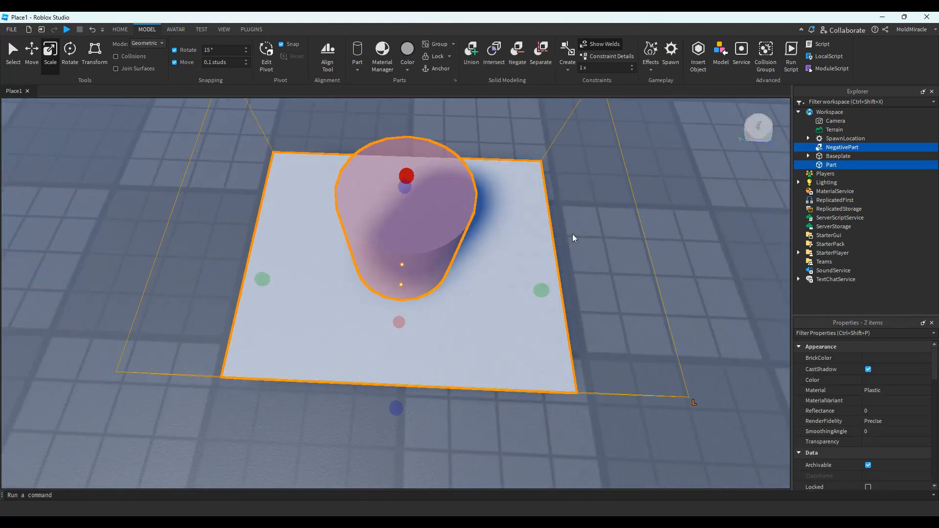
{"action": "key", "text": "s"}
{"action": "right_click_drag", "start_coordinate": [579, 229], "coordinate": [579, 229]}
{"action": "key", "text": "w"}
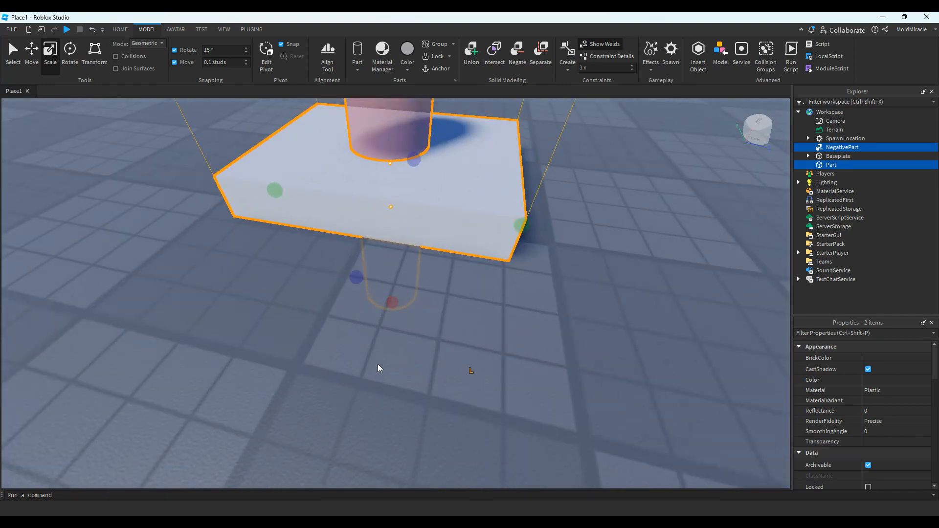
{"action": "left_click", "coordinate": [378, 364]}
{"action": "left_click", "coordinate": [444, 227]}
{"action": "right_click_drag", "start_coordinate": [444, 230], "coordinate": [444, 230]}
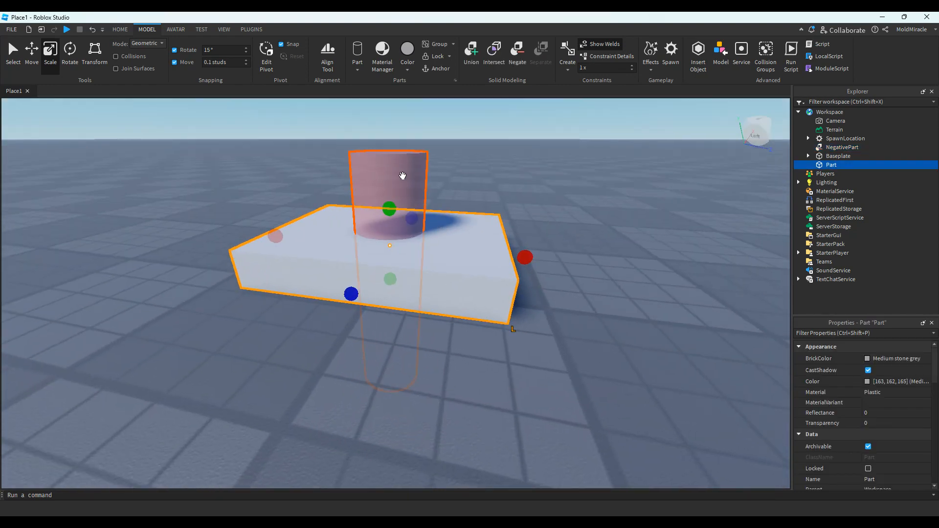
{"action": "left_click", "coordinate": [401, 173], "text": "ctrl"}
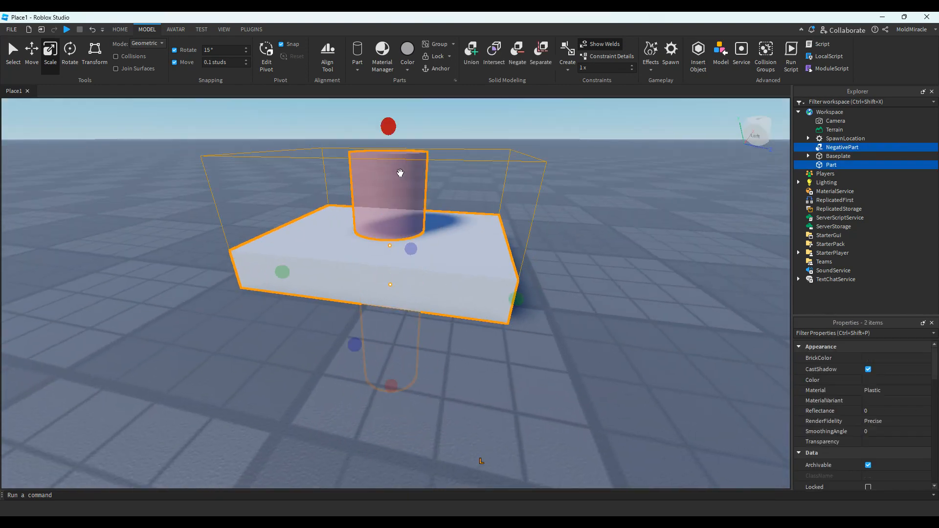
{"action": "key", "text": "s"}
{"action": "right_click_drag", "start_coordinate": [482, 184], "coordinate": [427, 180]}
{"action": "key", "text": "w"}
{"action": "left_click", "coordinate": [473, 57]}
Examine the round hole cut through the slab from above
{"action": "left_click", "coordinate": [425, 193]}
{"action": "key", "text": "w"}
{"action": "key", "text": "s"}
{"action": "key", "text": "w"}
{"action": "key", "text": "s"}
{"action": "key", "text": "w"}
{"action": "key", "text": "s"}
{"action": "key", "text": "w"}
{"action": "key", "text": "s"}
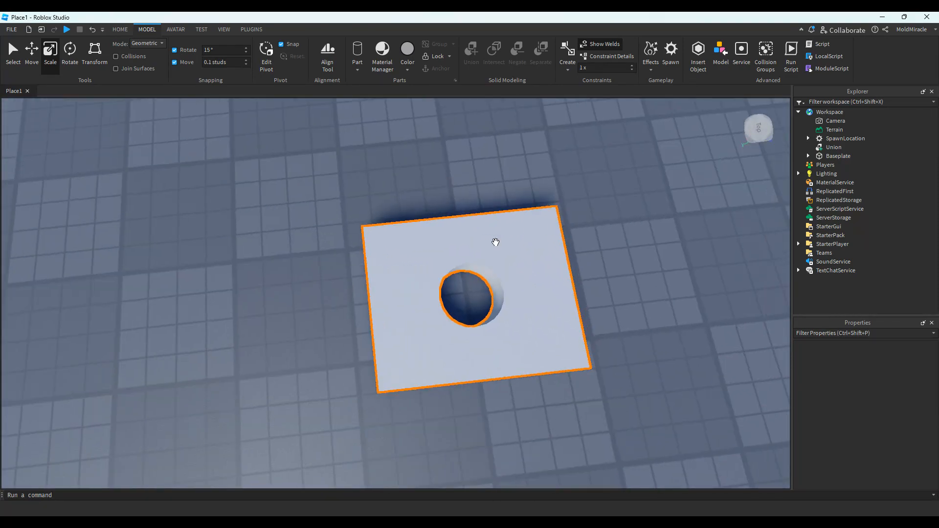
Scale the holed slab down along both of its horizontal directions into a small block
{"action": "key", "text": "d"}
{"action": "left_click", "coordinate": [392, 295]}
{"action": "key", "text": "a"}
{"action": "left_click", "coordinate": [545, 199]}
{"action": "left_click", "coordinate": [565, 289]}
{"action": "key", "text": "d"}
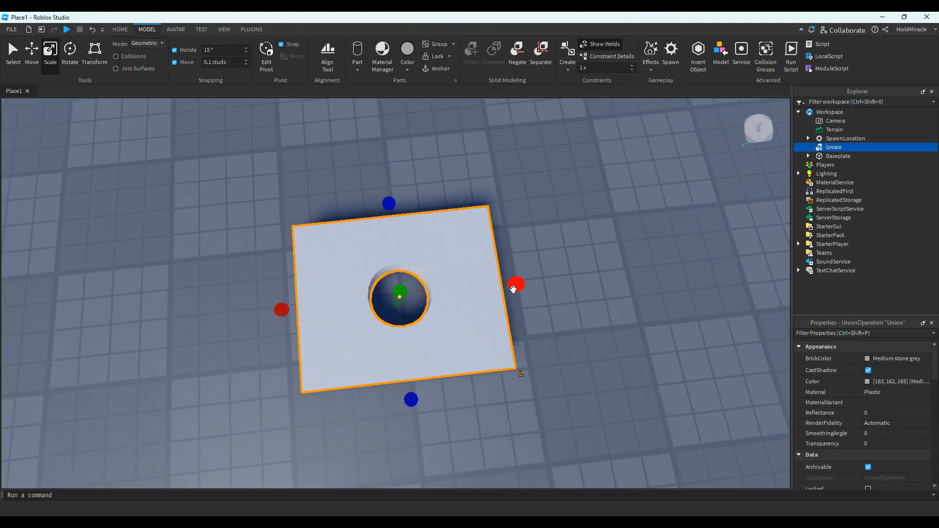
{"action": "left_click_drag", "start_coordinate": [514, 289], "coordinate": [402, 297]}
{"action": "left_click_drag", "start_coordinate": [341, 399], "coordinate": [349, 309]}
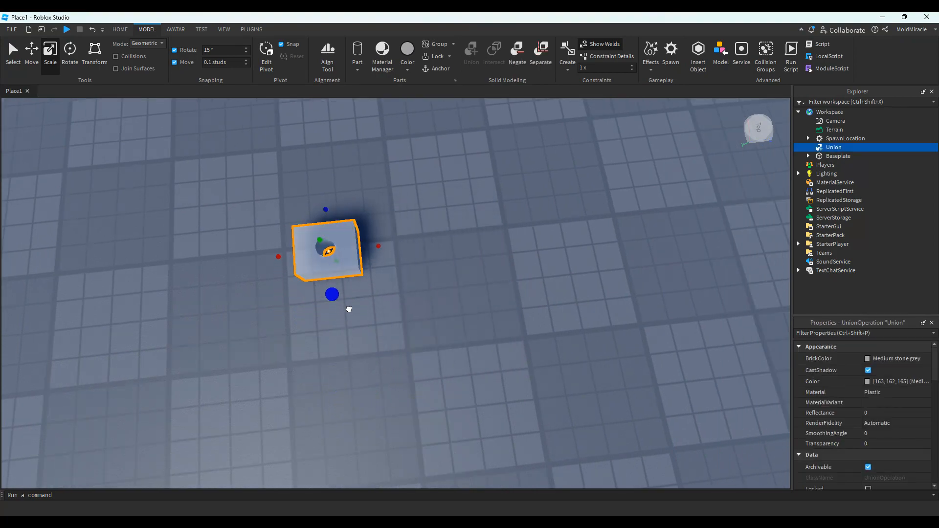
{"action": "left_click", "coordinate": [363, 309]}
{"action": "left_click", "coordinate": [351, 266]}
Try recoloring the holed block to [255, 170, 127]
{"action": "right_click_drag", "start_coordinate": [465, 237], "coordinate": [465, 237]}
{"action": "key", "text": "w"}
{"action": "key", "text": "s"}
{"action": "key", "text": "w"}
{"action": "key", "text": "s"}
{"action": "key", "text": "w"}
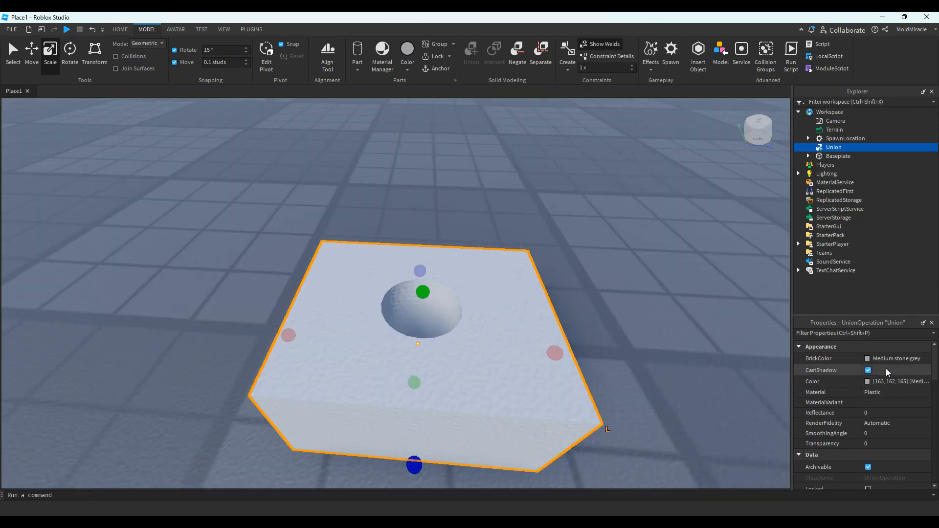
{"action": "left_click", "coordinate": [866, 383]}
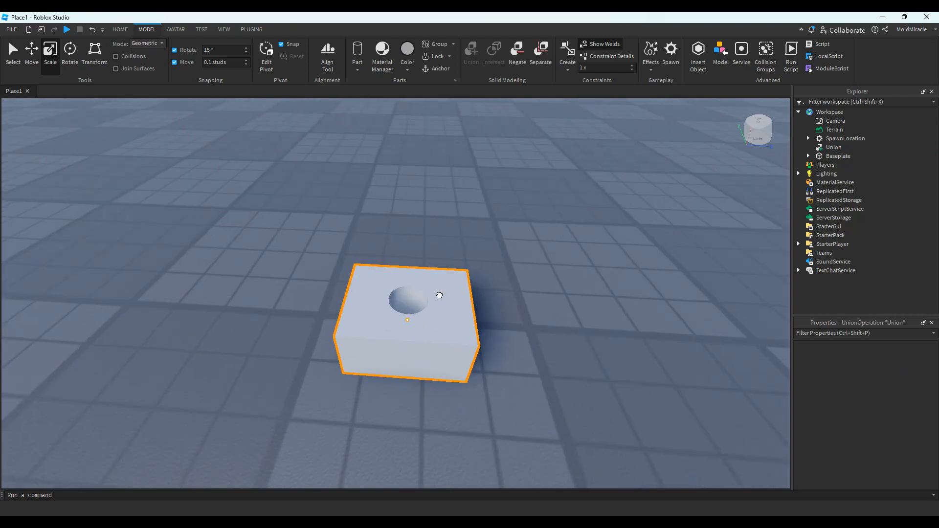
Separate the holed block back into the original block and the negated cylinder
{"action": "key", "text": "s"}
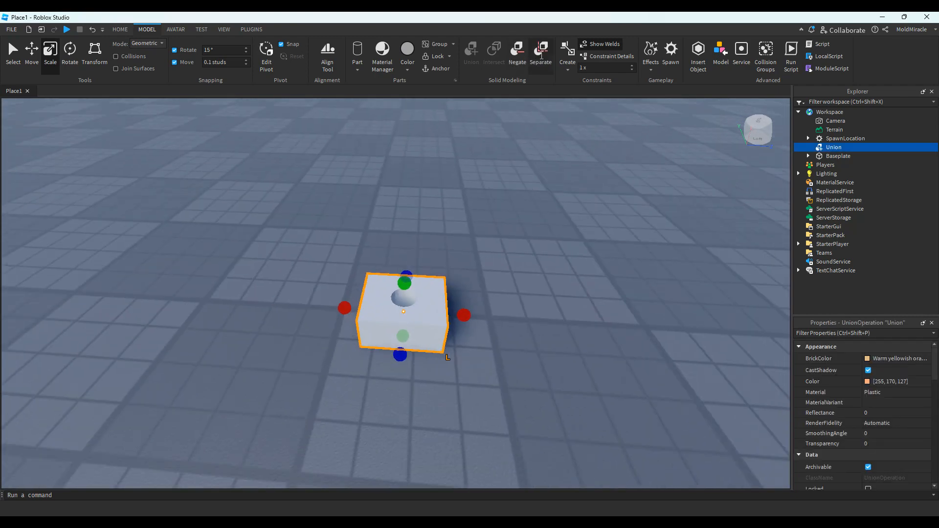
{"action": "left_click", "coordinate": [541, 51]}
{"action": "left_click", "coordinate": [397, 413]}
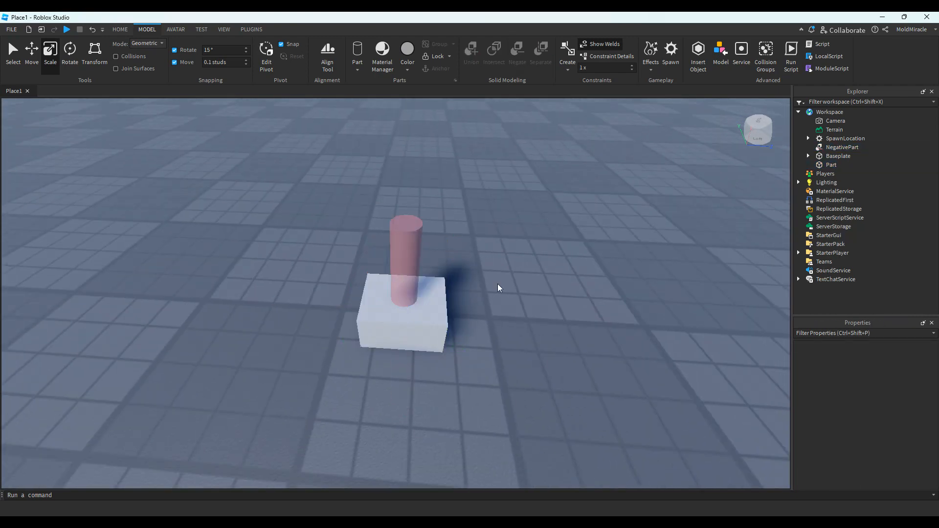
Set the block's BrickColor to Br. yellowish green, leaving the negated cylinder as it is
{"action": "key", "text": "w"}
{"action": "left_click", "coordinate": [455, 309]}
{"action": "left_click", "coordinate": [870, 360]}
{"action": "left_click", "coordinate": [823, 436]}
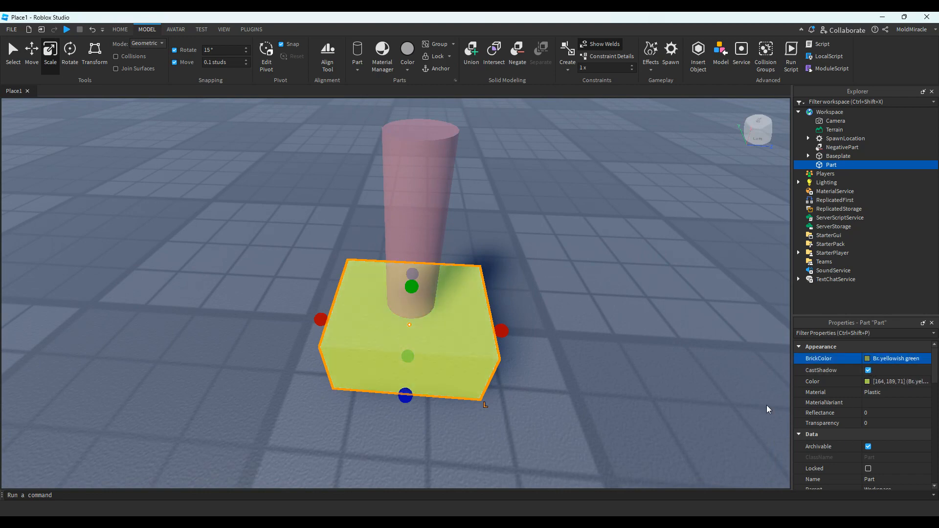
{"action": "left_click", "coordinate": [753, 402]}
Union the yellowish green block with the negated cylinder and inspect the inside of the hole
{"action": "left_click", "coordinate": [457, 301]}
{"action": "left_click", "coordinate": [431, 239], "text": "shift"}
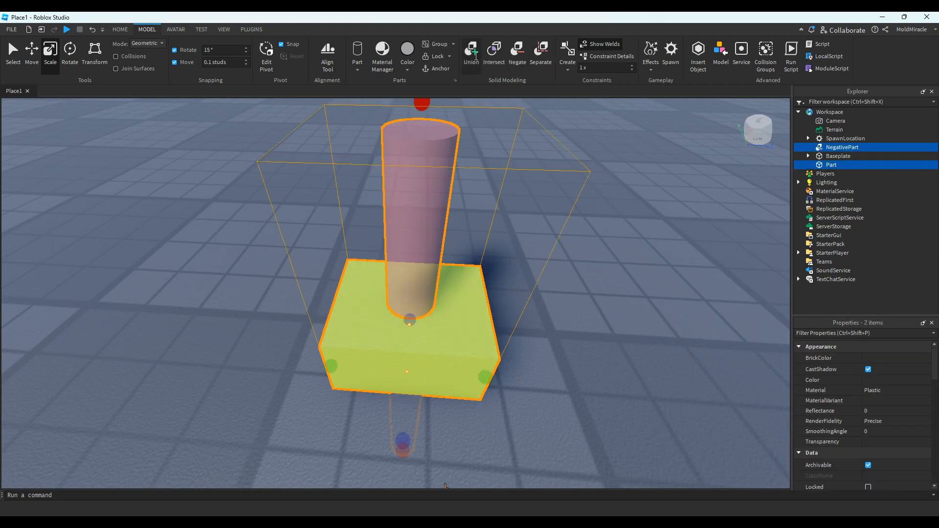
{"action": "left_click", "coordinate": [473, 53]}
{"action": "scroll", "coordinate": [581, 216], "scroll_direction": "up", "scroll_amount": 10}
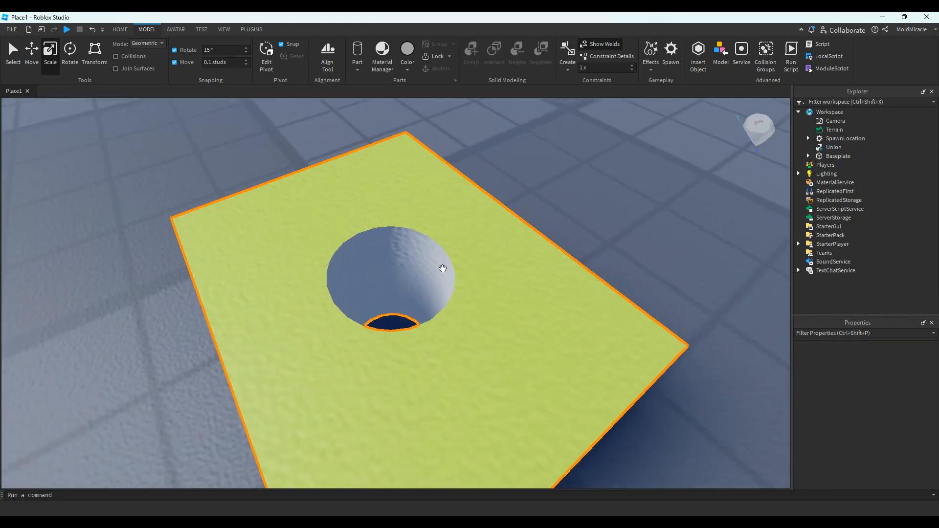
{"action": "scroll", "coordinate": [443, 268], "scroll_direction": "down", "scroll_amount": 10}
Separate the green union and turn the negated cylinder back into a solid part
{"action": "left_click", "coordinate": [540, 53]}
{"action": "scroll", "coordinate": [499, 101], "scroll_direction": "up", "scroll_amount": 5}
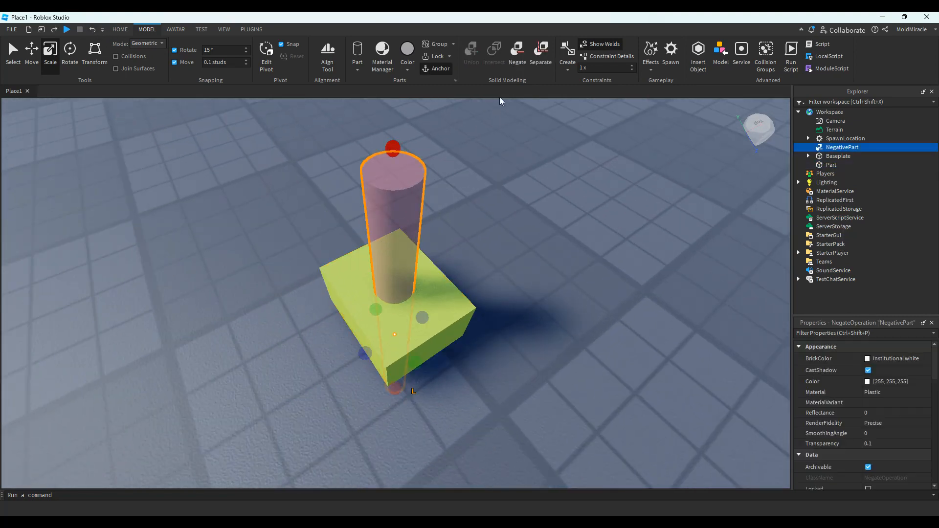
{"action": "left_click", "coordinate": [518, 52]}
Give the cylinder the same color as the block, [164, 189, 71]
{"action": "left_click", "coordinate": [430, 342]}
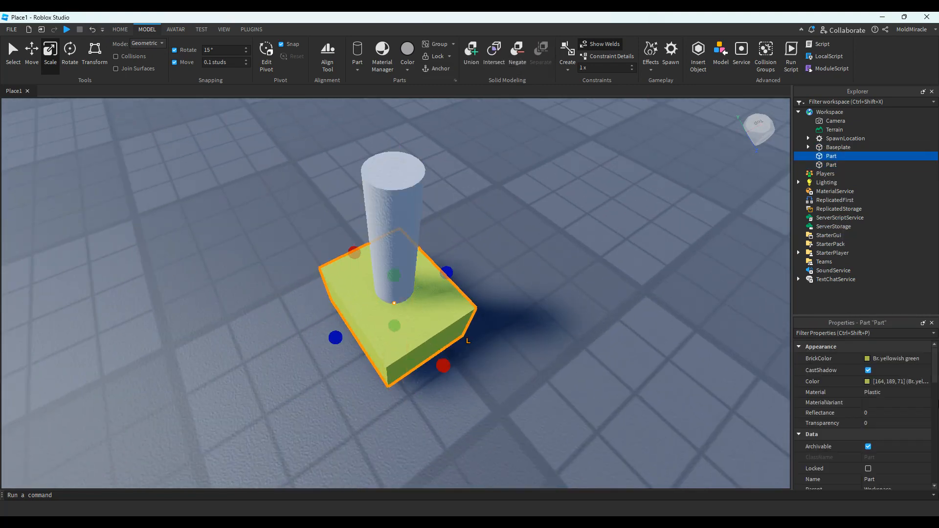
{"action": "left_click", "coordinate": [887, 382]}
{"action": "left_click", "coordinate": [553, 396]}
{"action": "left_click", "coordinate": [397, 254]}
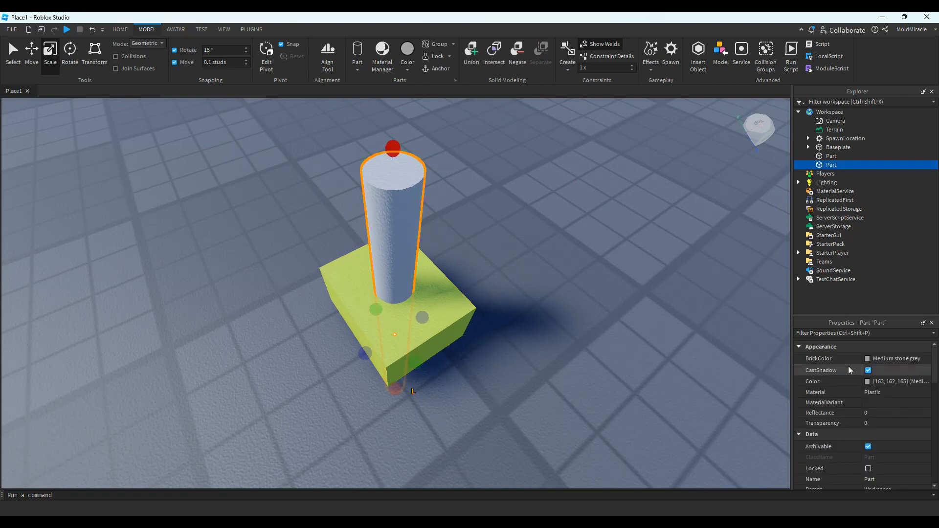
{"action": "left_click", "coordinate": [909, 383]}
{"action": "left_click", "coordinate": [614, 392]}
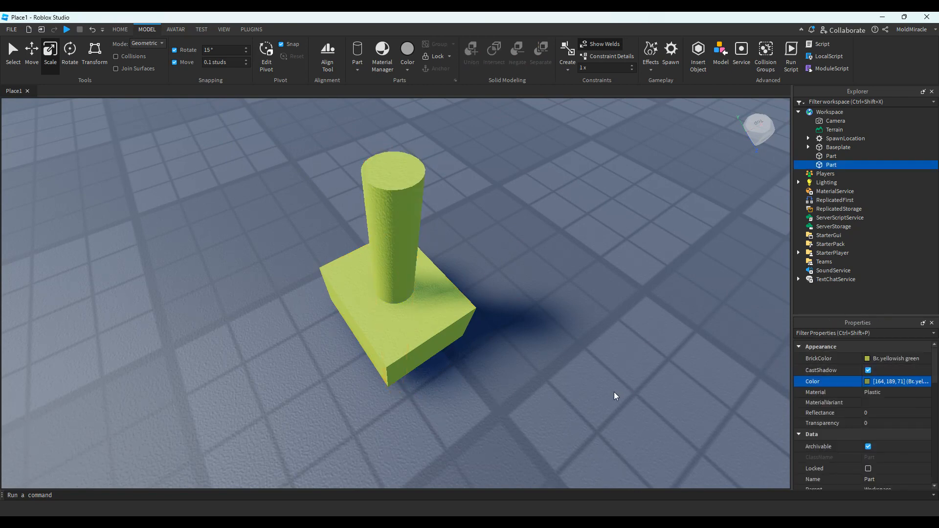
Negate the green cylinder and union it with the block to cut a hole with green inner walls
{"action": "scroll", "coordinate": [430, 347], "scroll_direction": "up", "scroll_amount": 5}
{"action": "right_click_drag", "start_coordinate": [431, 348], "coordinate": [469, 348]}
{"action": "left_click", "coordinate": [418, 353]}
{"action": "scroll", "coordinate": [418, 353], "scroll_direction": "down", "scroll_amount": 5}
{"action": "left_click", "coordinate": [312, 221]}
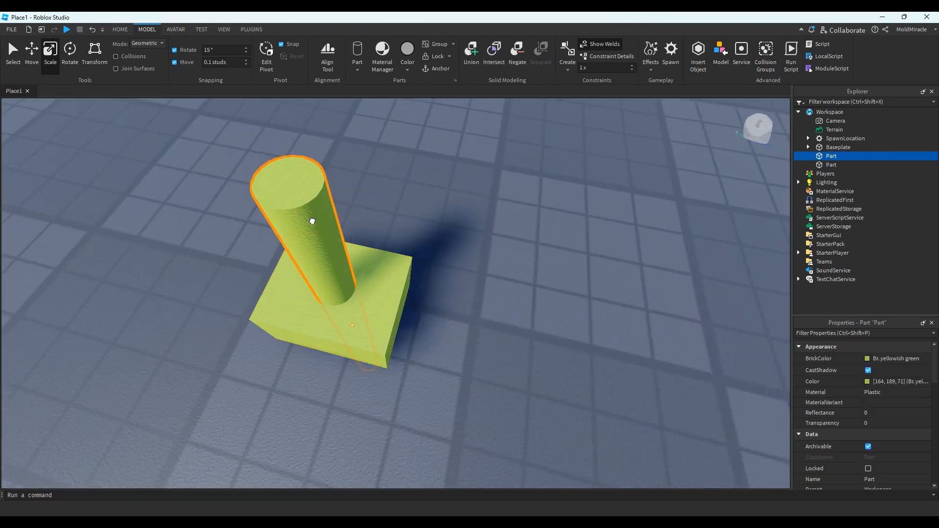
{"action": "left_click", "coordinate": [521, 53]}
{"action": "left_click", "coordinate": [390, 272], "text": "ctrl"}
{"action": "left_click", "coordinate": [472, 64]}
Examine the color of the hole's inner walls up close and from farther away
{"action": "left_click", "coordinate": [515, 226]}
{"action": "scroll", "coordinate": [509, 220], "scroll_direction": "up", "scroll_amount": 5}
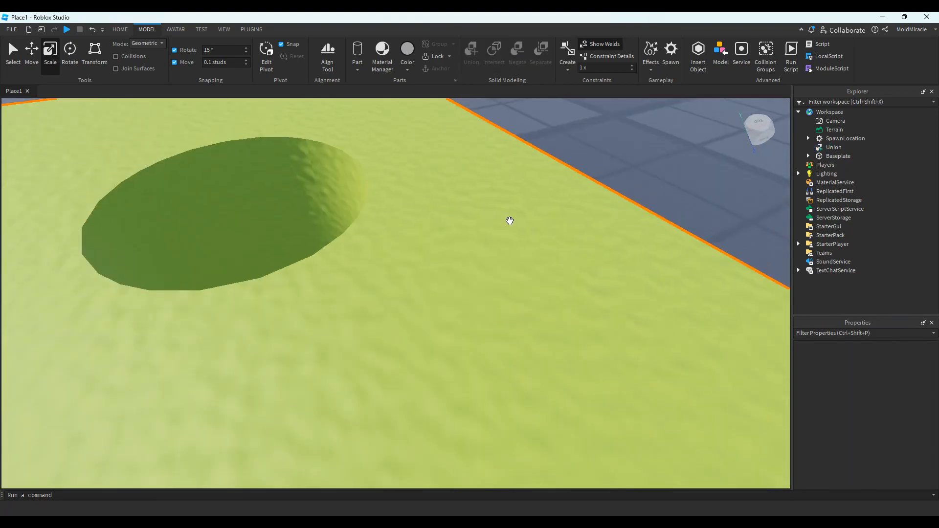
{"action": "right_click_drag", "start_coordinate": [509, 219], "coordinate": [499, 214]}
{"action": "scroll", "coordinate": [312, 330], "scroll_direction": "down", "scroll_amount": 6}
{"action": "right_click_drag", "start_coordinate": [536, 295], "coordinate": [553, 288]}
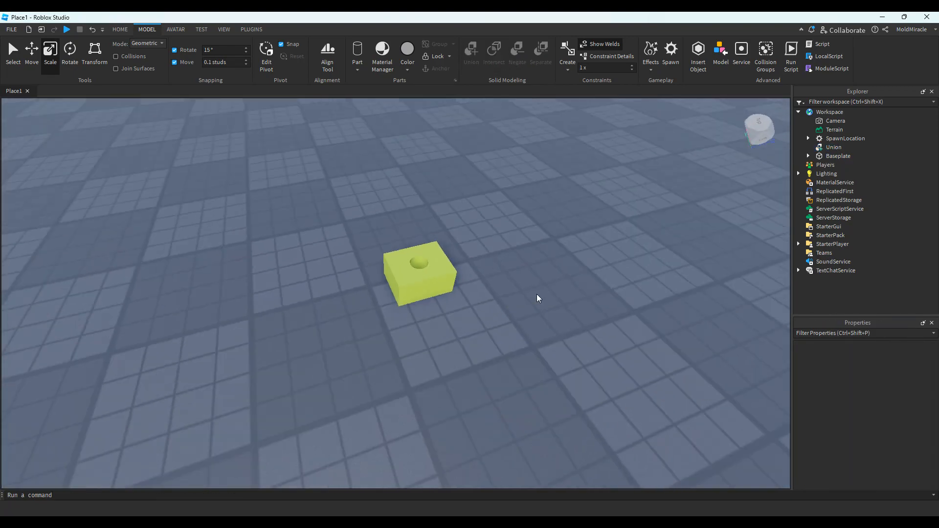
{"action": "middle_click_drag", "start_coordinate": [536, 294], "coordinate": [454, 293]}
{"action": "scroll", "coordinate": [455, 293], "scroll_direction": "down", "scroll_amount": 2}
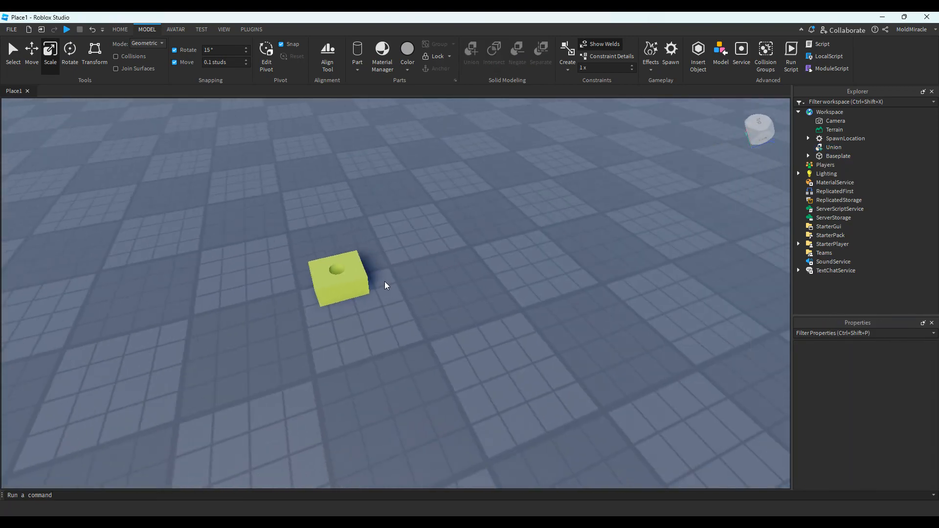
Delete the green block with the hole from the workspace
{"action": "left_click", "coordinate": [356, 280]}
{"action": "left_click", "coordinate": [480, 284]}
{"action": "scroll", "coordinate": [481, 284], "scroll_direction": "down", "scroll_amount": 4}
{"action": "left_click", "coordinate": [365, 270]}
{"action": "left_click", "coordinate": [515, 220]}
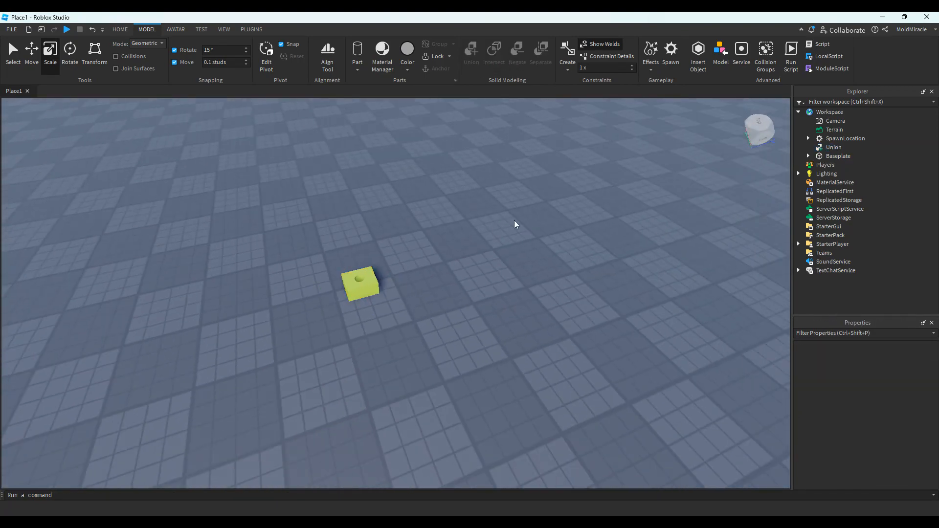
{"action": "left_click", "coordinate": [348, 265]}
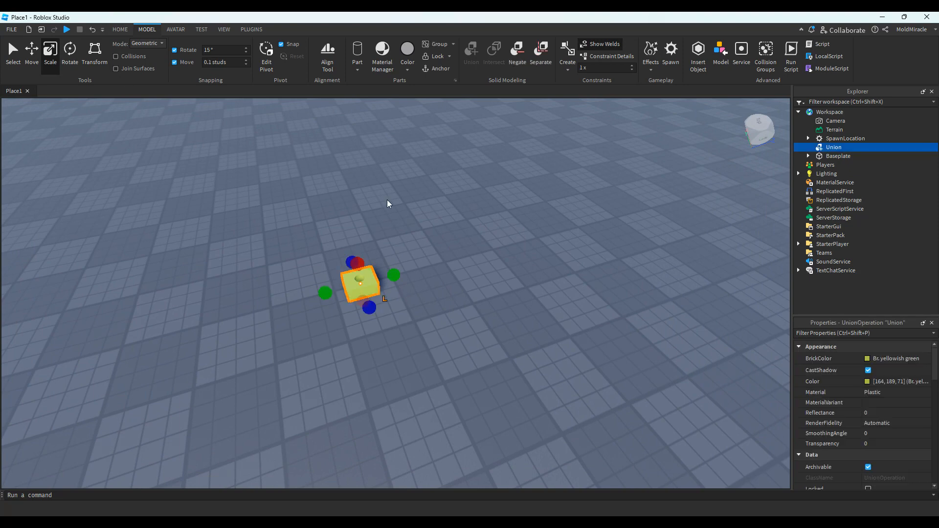
{"action": "key", "text": "Delete"}
{"action": "scroll", "coordinate": [389, 201], "scroll_direction": "up", "scroll_amount": 5}
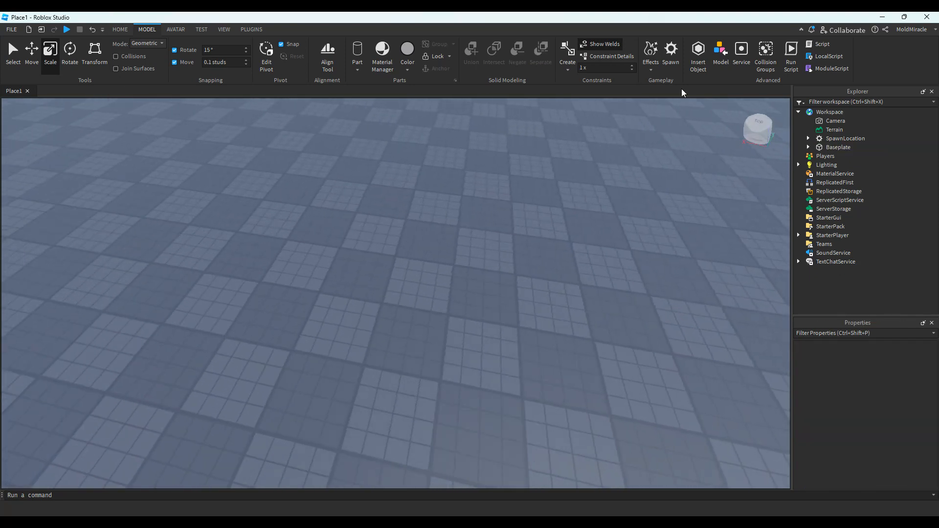
Insert a second spawn location and place it beside the existing one
{"action": "key", "text": "w"}
{"action": "right_click_drag", "start_coordinate": [543, 283], "coordinate": [611, 236]}
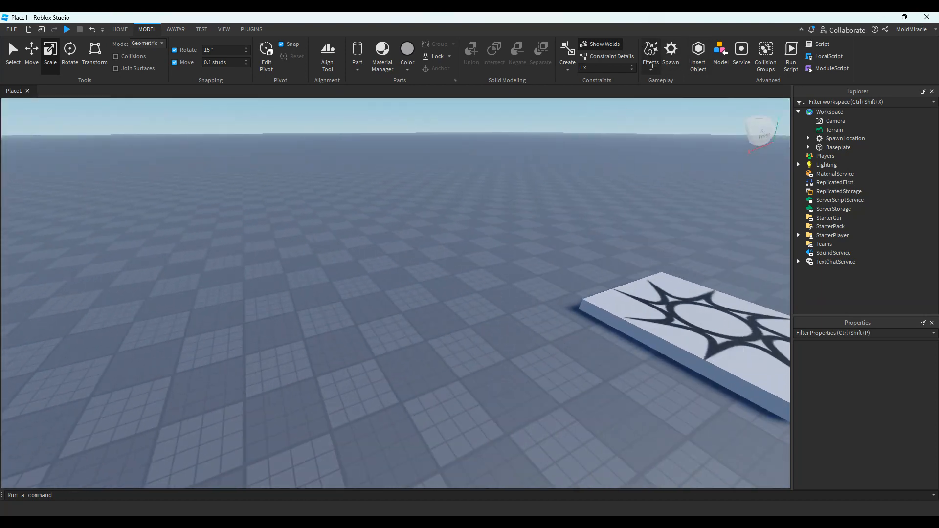
{"action": "key", "text": "a"}
{"action": "key", "text": "d"}
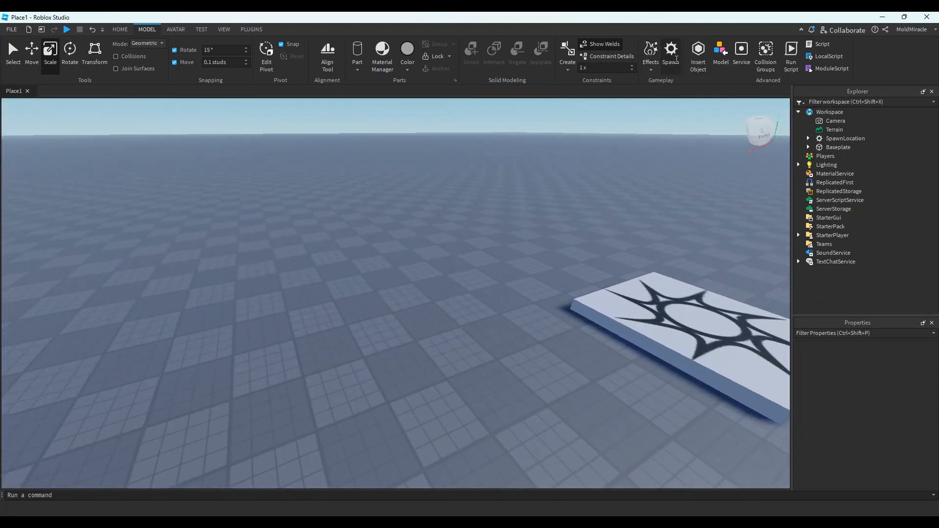
{"action": "left_click", "coordinate": [676, 59]}
{"action": "left_click", "coordinate": [509, 254]}
{"action": "key", "text": "d"}
{"action": "left_click_drag", "start_coordinate": [379, 298], "coordinate": [528, 295]}
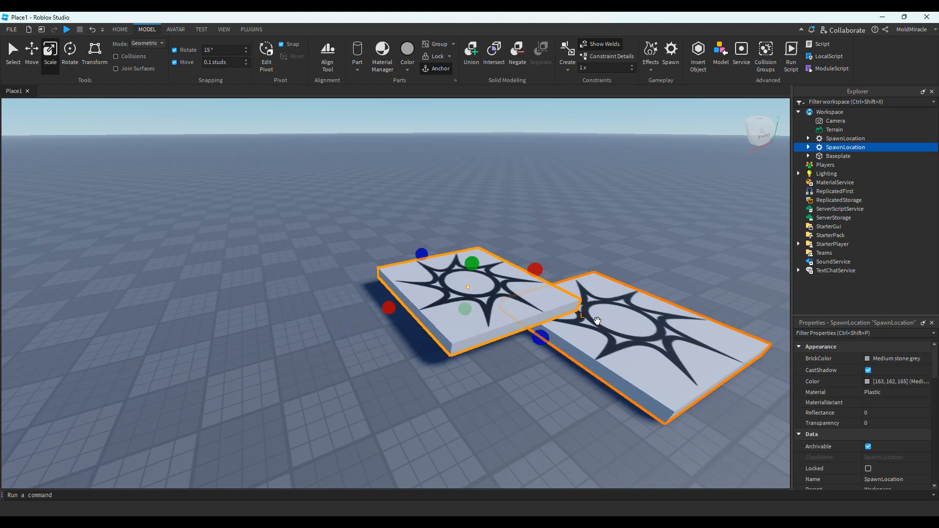
Delete the newly added spawn location, keeping the original one
{"action": "key", "text": "d"}
{"action": "key", "text": "Delete"}
{"action": "right_click_drag", "start_coordinate": [279, 252], "coordinate": [339, 283]}
{"action": "key", "text": "a"}
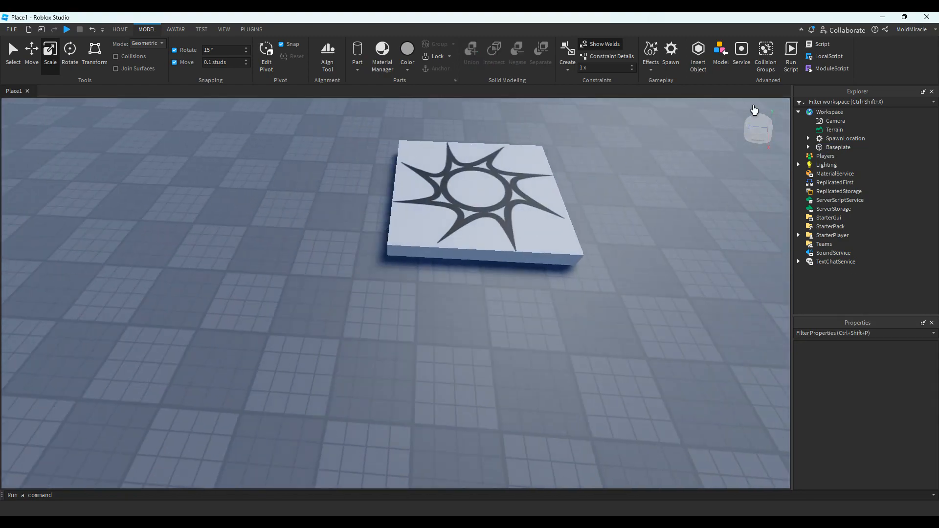
{"action": "key", "text": "d"}
{"action": "key", "text": "a"}
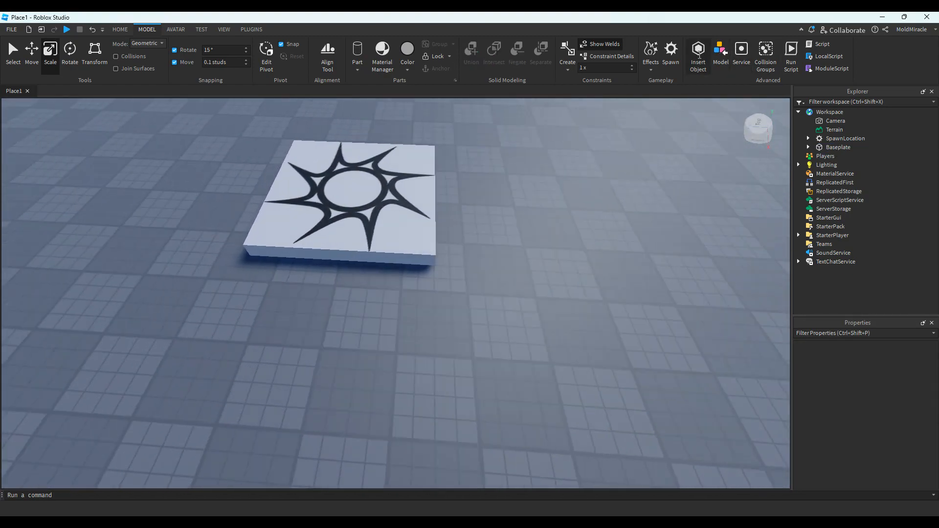
{"action": "key", "text": "d"}
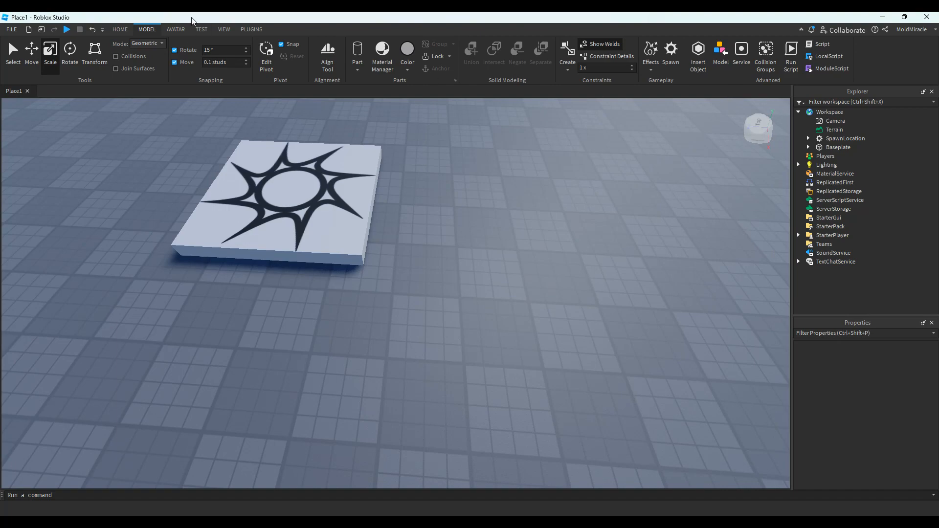
Insert a character rig onto the baseplate using the Rig Builder
{"action": "left_click", "coordinate": [175, 31]}
{"action": "key", "text": "a"}
{"action": "right_click_drag", "start_coordinate": [573, 262], "coordinate": [489, 244]}
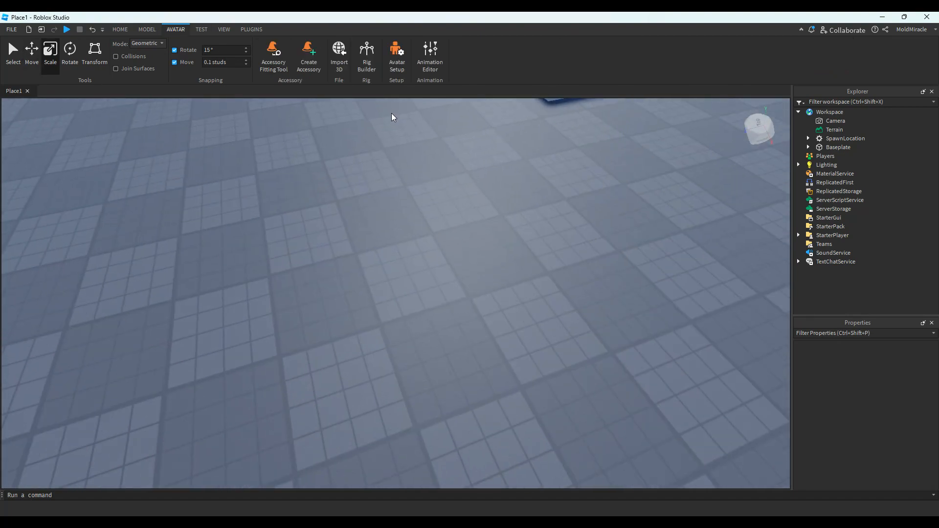
{"action": "right_click_drag", "start_coordinate": [392, 115], "coordinate": [398, 157]}
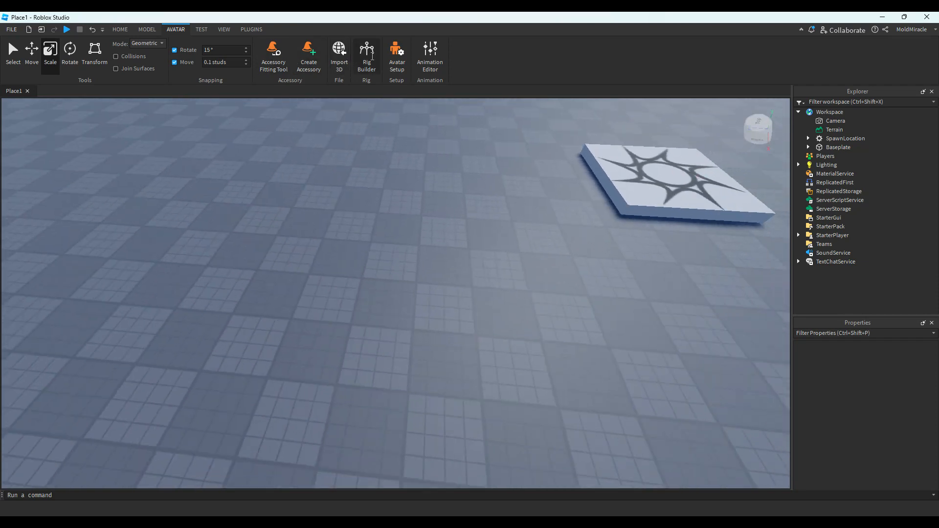
{"action": "left_click", "coordinate": [368, 59]}
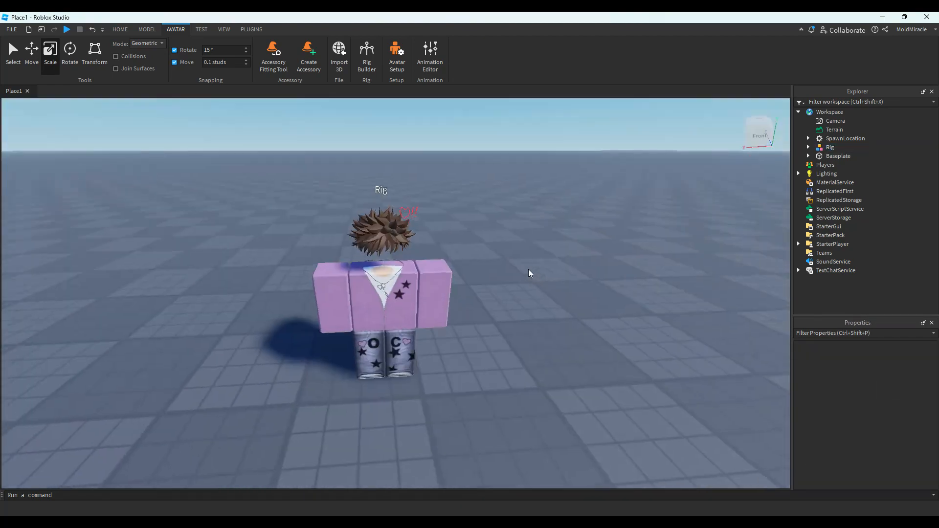
Insert a cylinder part, stretch it into a tall column, and stand it beside the rig on the baseplate
{"action": "left_click", "coordinate": [441, 350]}
{"action": "scroll", "coordinate": [583, 342], "scroll_direction": "down", "scroll_amount": 3}
{"action": "left_click", "coordinate": [120, 30]}
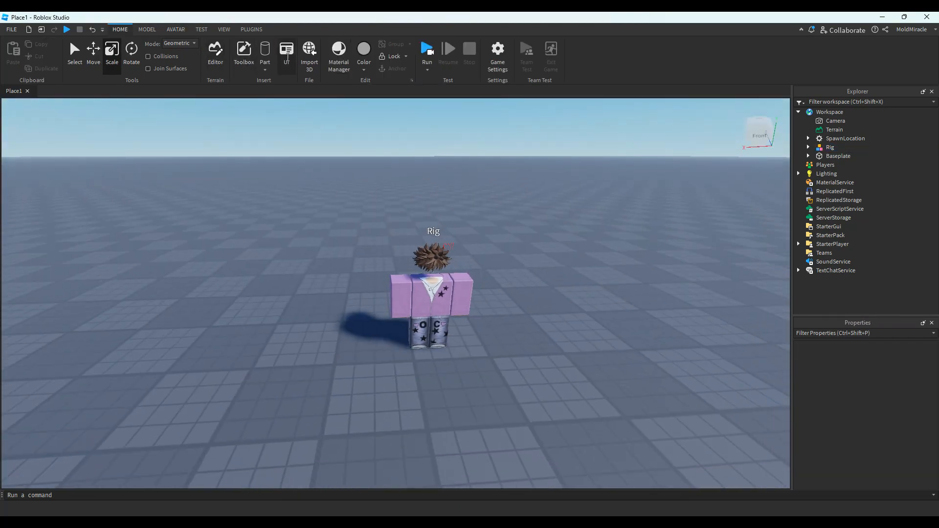
{"action": "left_click", "coordinate": [264, 51]}
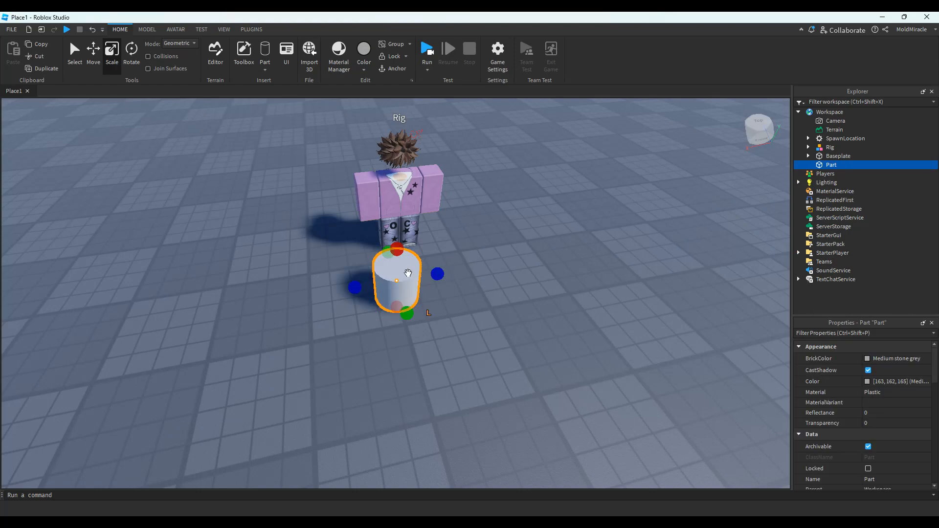
{"action": "left_click_drag", "start_coordinate": [281, 214], "coordinate": [272, 130]}
{"action": "left_click", "coordinate": [514, 353]}
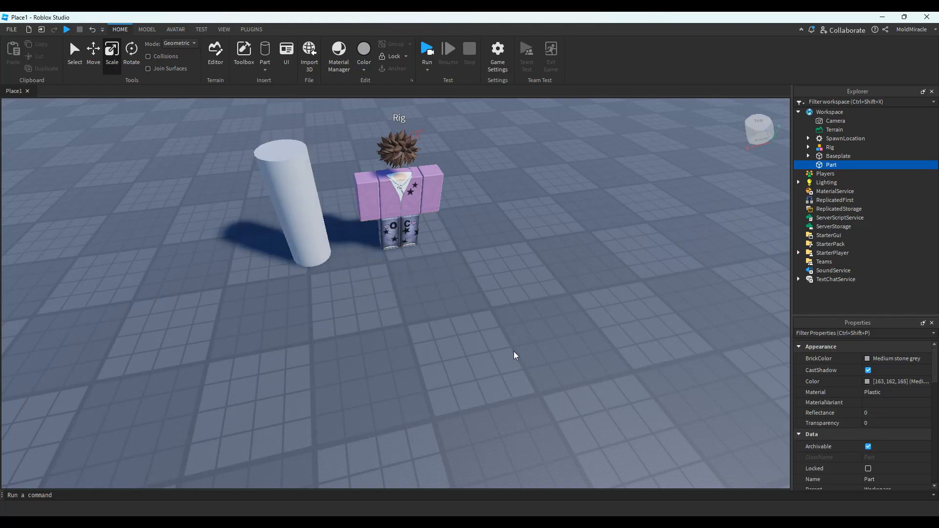
{"action": "left_click", "coordinate": [495, 355]}
Delete the tall cylinder standing beside the rig
{"action": "right_click_drag", "start_coordinate": [513, 353], "coordinate": [498, 361]}
{"action": "right_click_drag", "start_coordinate": [423, 361], "coordinate": [384, 325]}
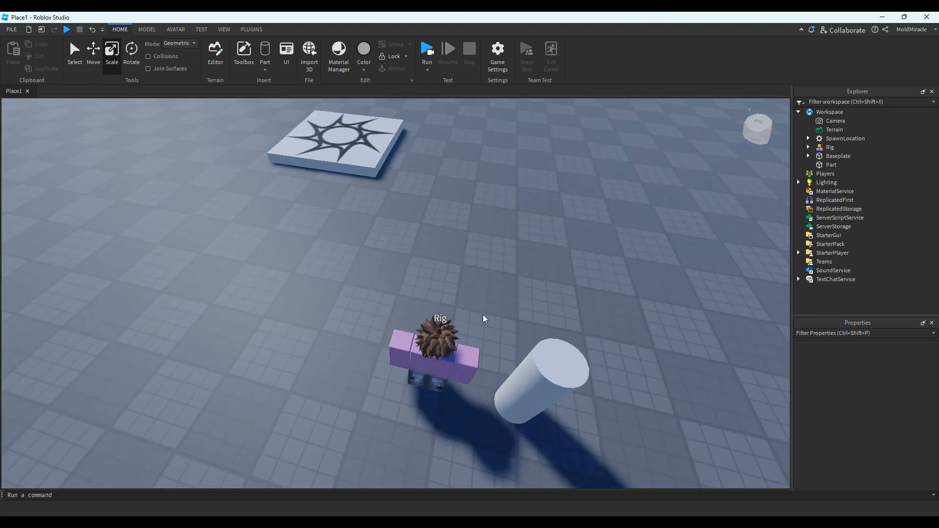
{"action": "right_click_drag", "start_coordinate": [484, 318], "coordinate": [430, 310]}
{"action": "left_click", "coordinate": [422, 308]}
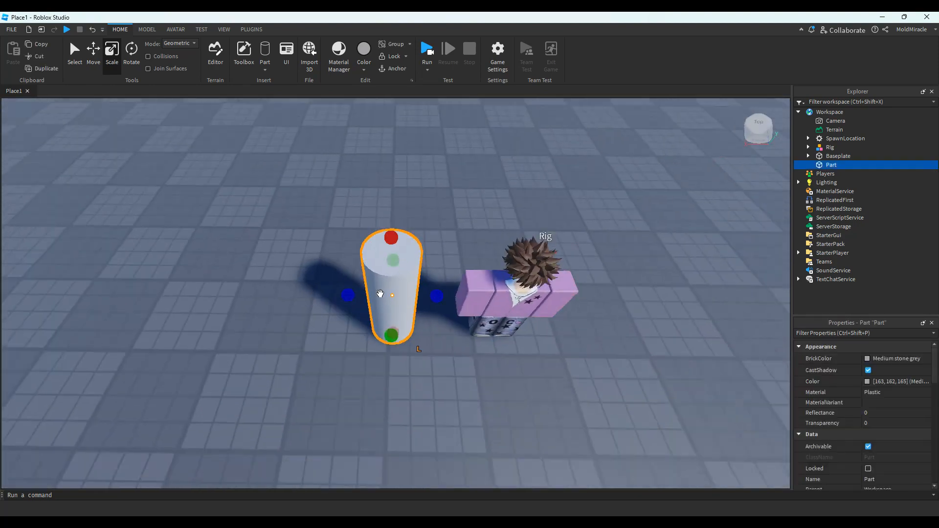
{"action": "right_click_drag", "start_coordinate": [380, 293], "coordinate": [380, 293]}
{"action": "key", "text": "Delete"}
Select the rig and focus the view on it, clearing the selection once it is framed
{"action": "left_click", "coordinate": [381, 296]}
{"action": "key", "text": "f"}
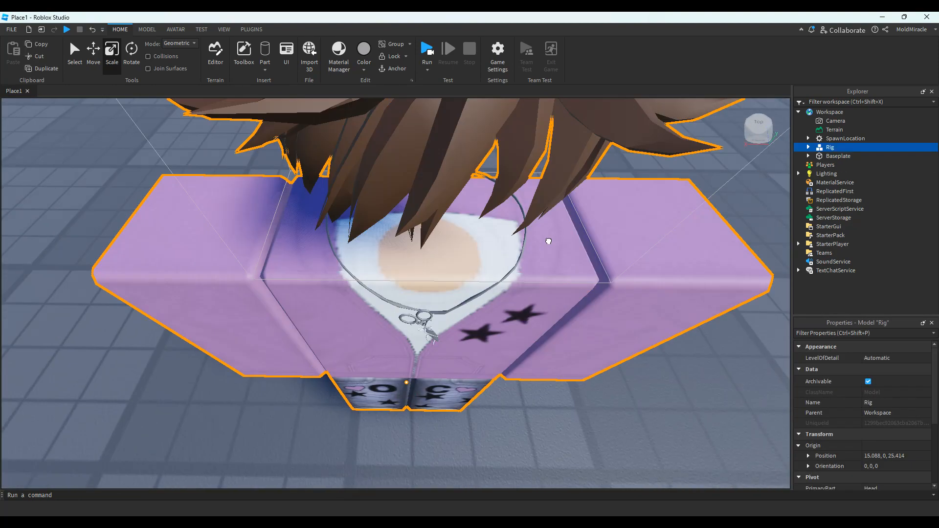
{"action": "scroll", "coordinate": [550, 244], "scroll_direction": "down", "scroll_amount": 5}
{"action": "left_click", "coordinate": [550, 243]}
{"action": "scroll", "coordinate": [549, 243], "scroll_direction": "down", "scroll_amount": 5}
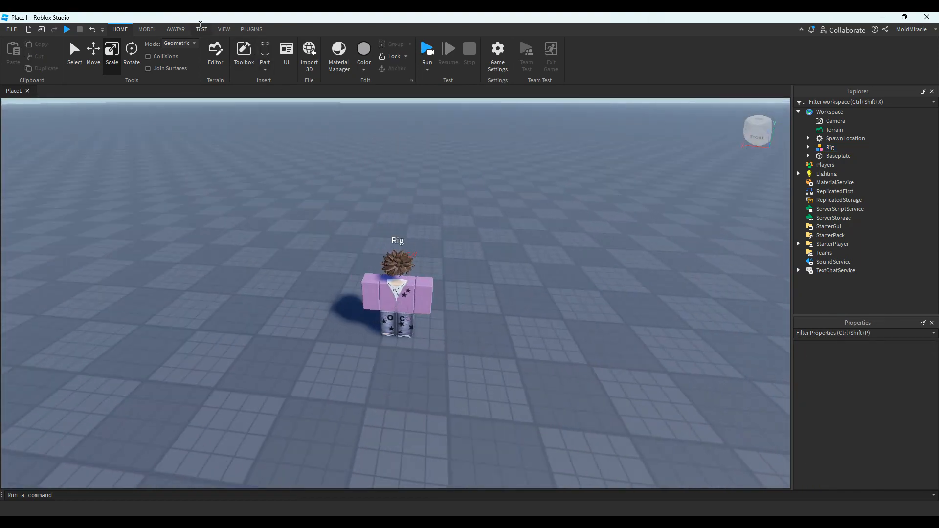
Examine the available testing, view and plugin tools, and return to the home tool set
{"action": "left_click", "coordinate": [201, 28]}
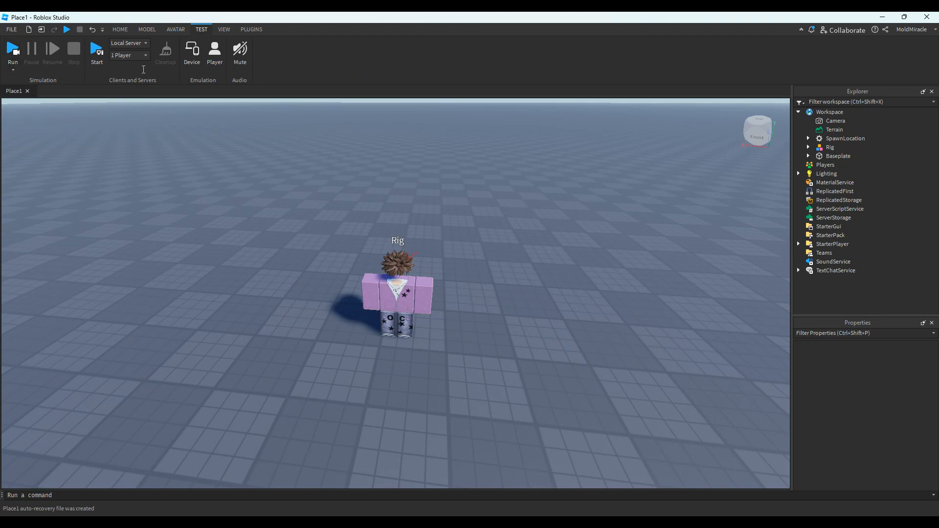
{"action": "left_click", "coordinate": [226, 28]}
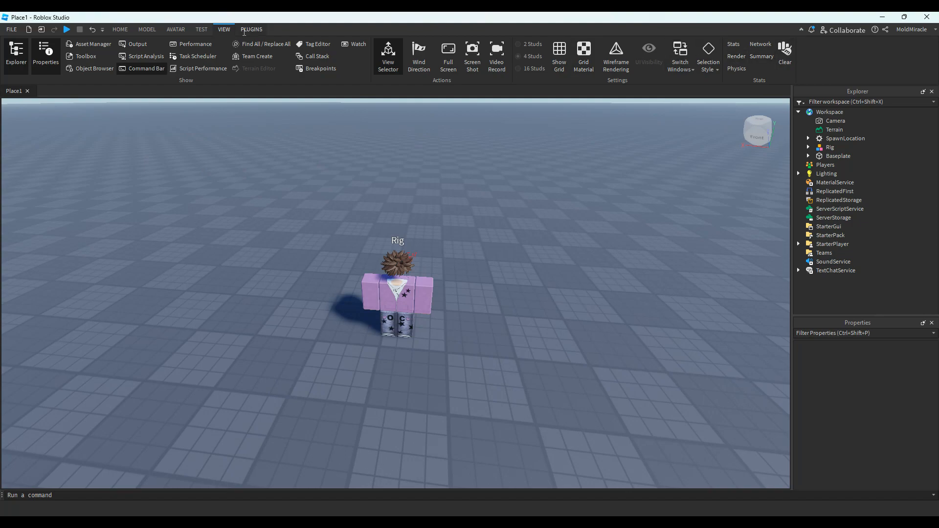
{"action": "left_click", "coordinate": [251, 30]}
{"action": "right_click_drag", "start_coordinate": [328, 271], "coordinate": [384, 280]}
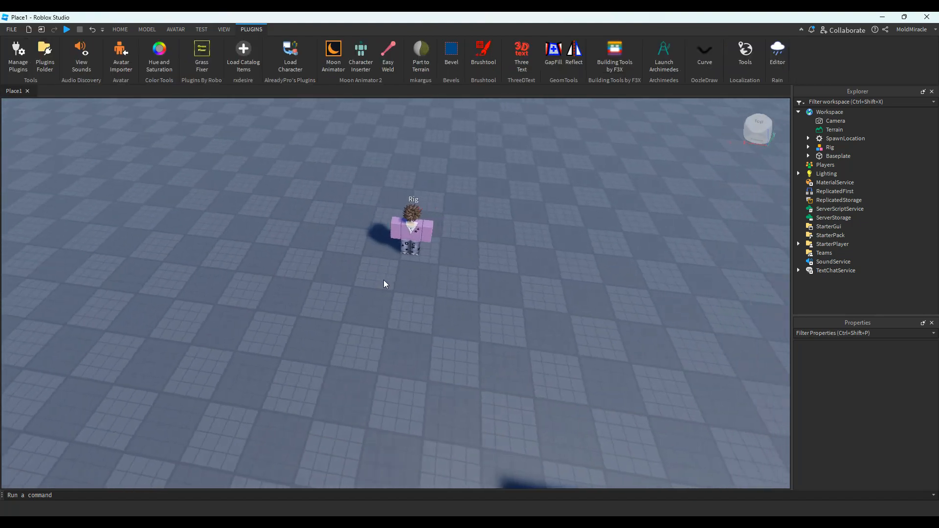
{"action": "scroll", "coordinate": [413, 269], "scroll_direction": "up", "scroll_amount": 5}
{"action": "scroll", "coordinate": [413, 268], "scroll_direction": "down", "scroll_amount": 5}
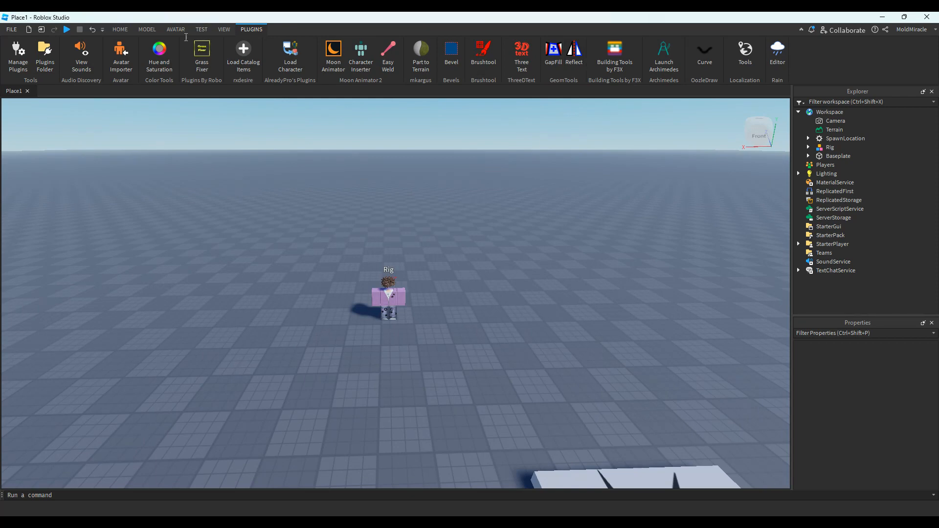
{"action": "right_click_drag", "start_coordinate": [483, 238], "coordinate": [576, 511]}
{"action": "left_click", "coordinate": [120, 29]}
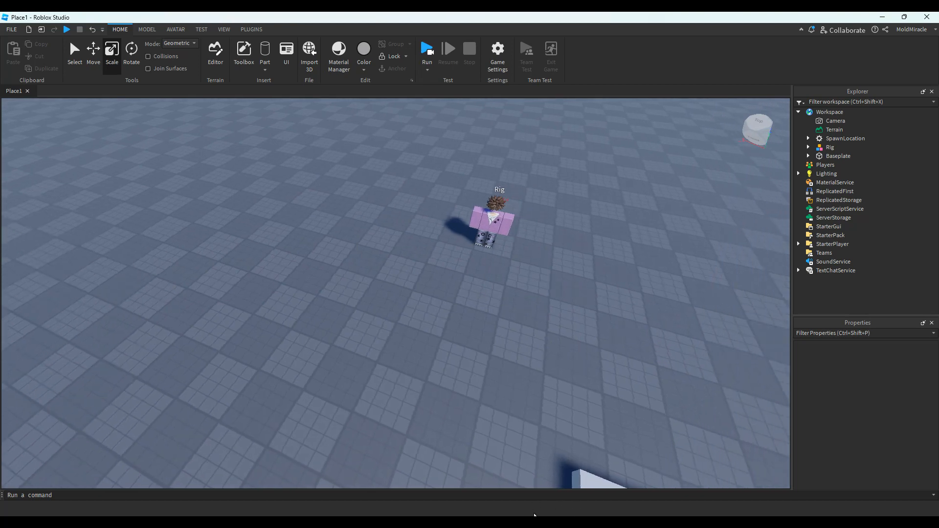